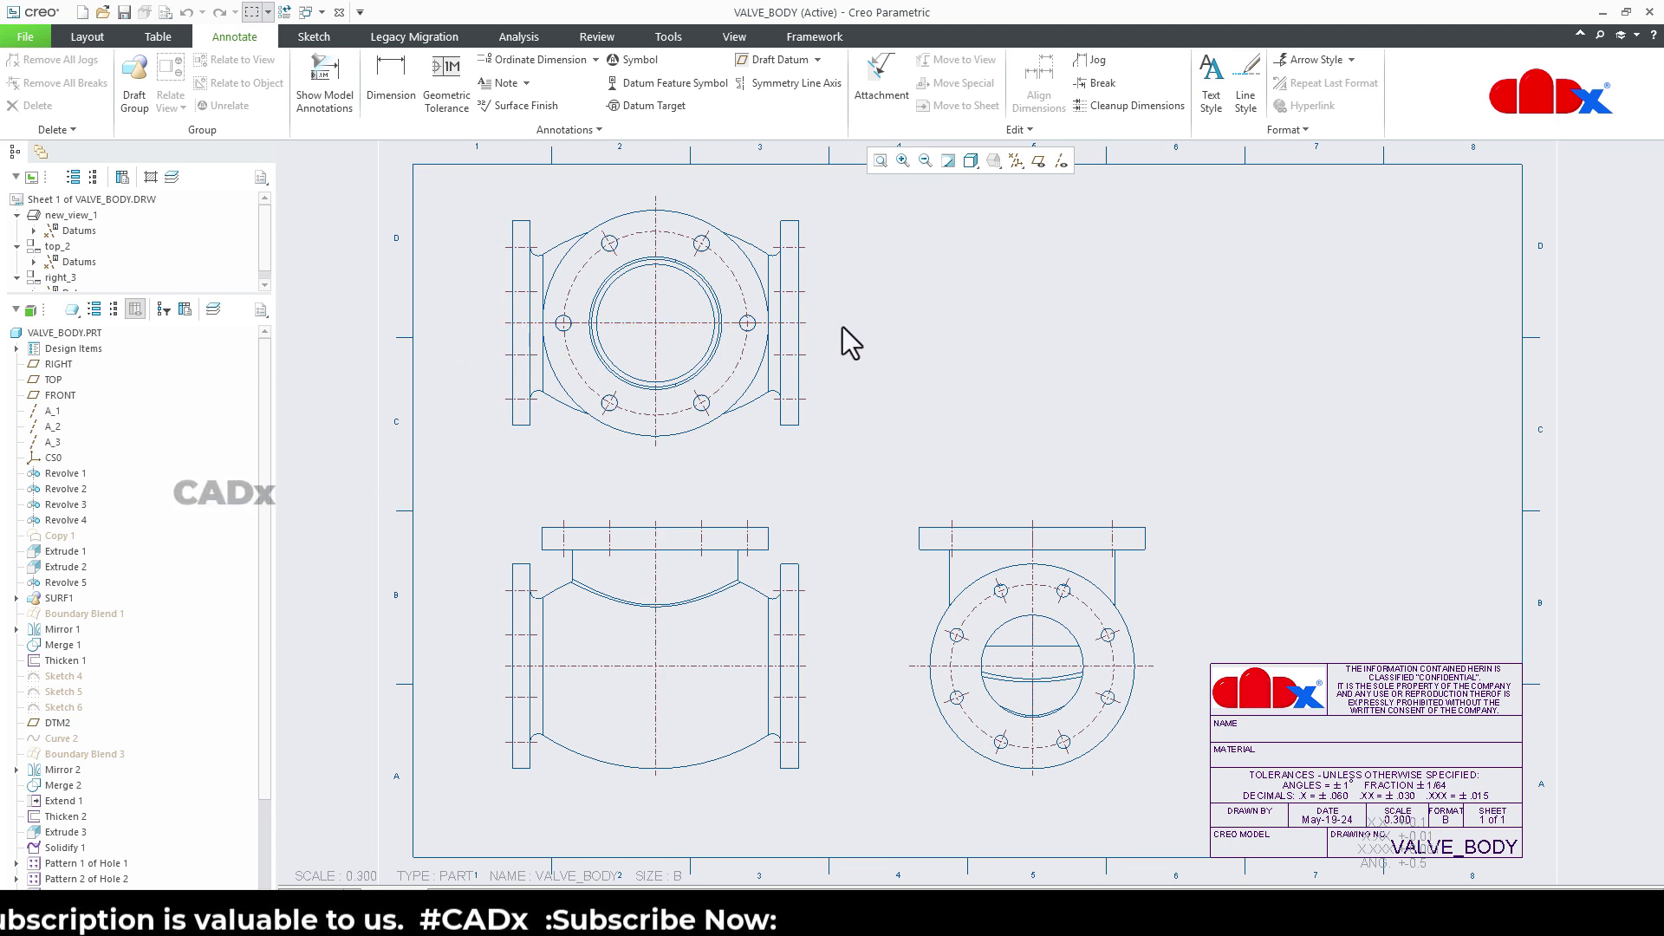
Add a new planar single 2D cross-section named A to the front view
double_click(757, 762)
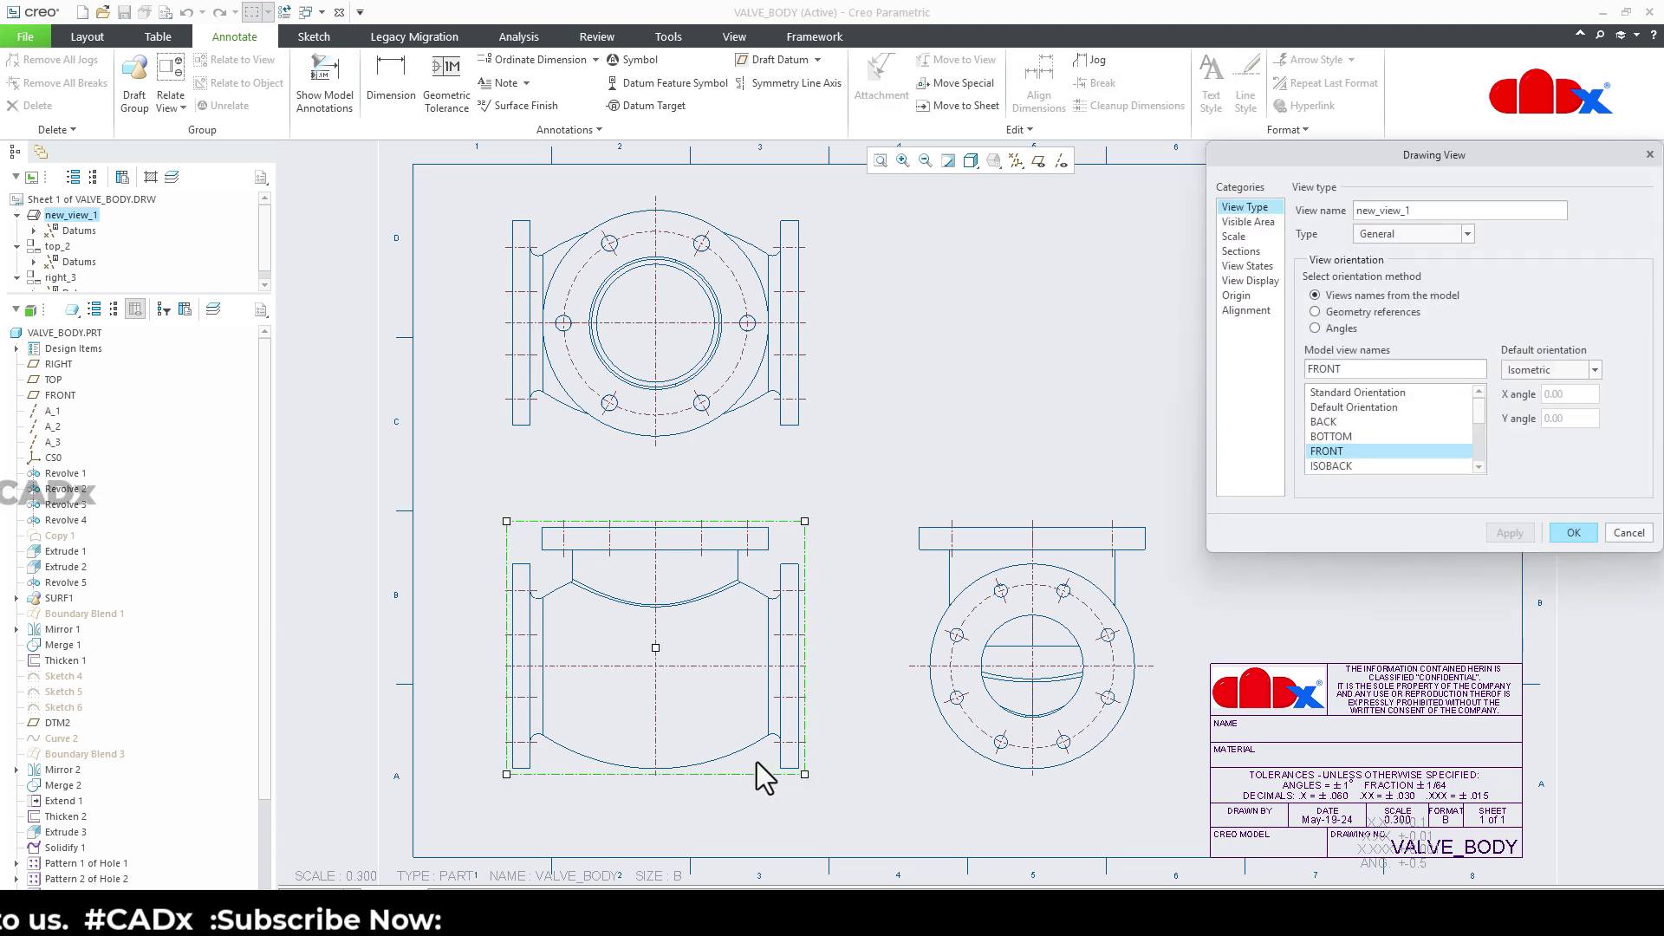
click(1241, 253)
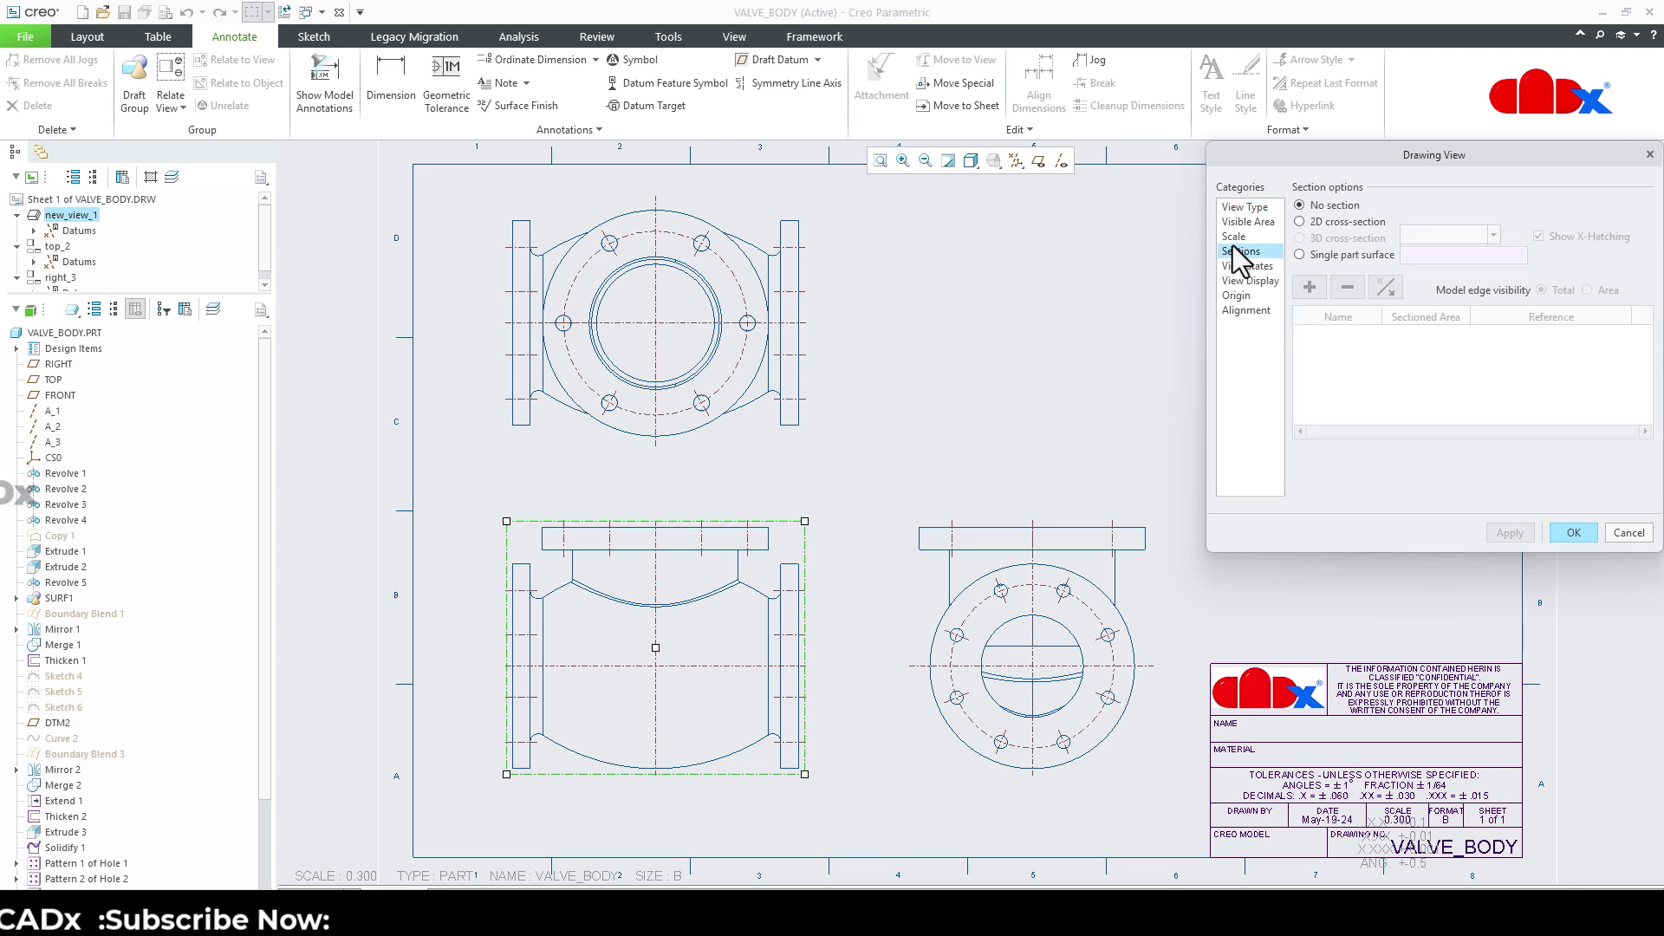
click(1355, 221)
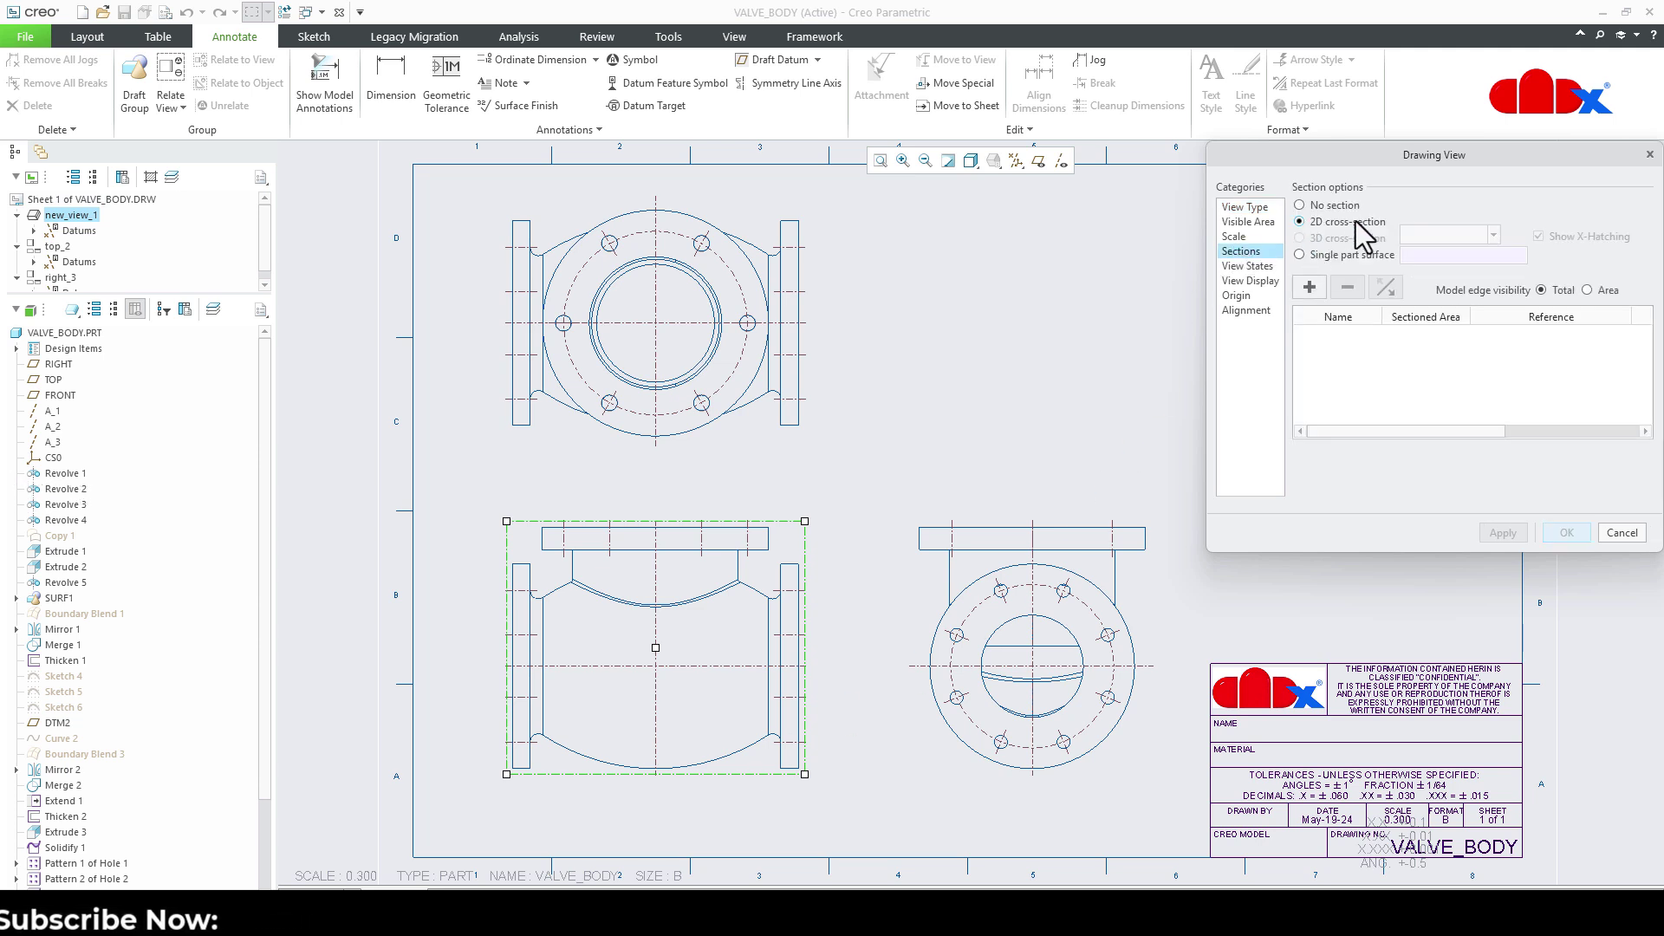
click(1312, 289)
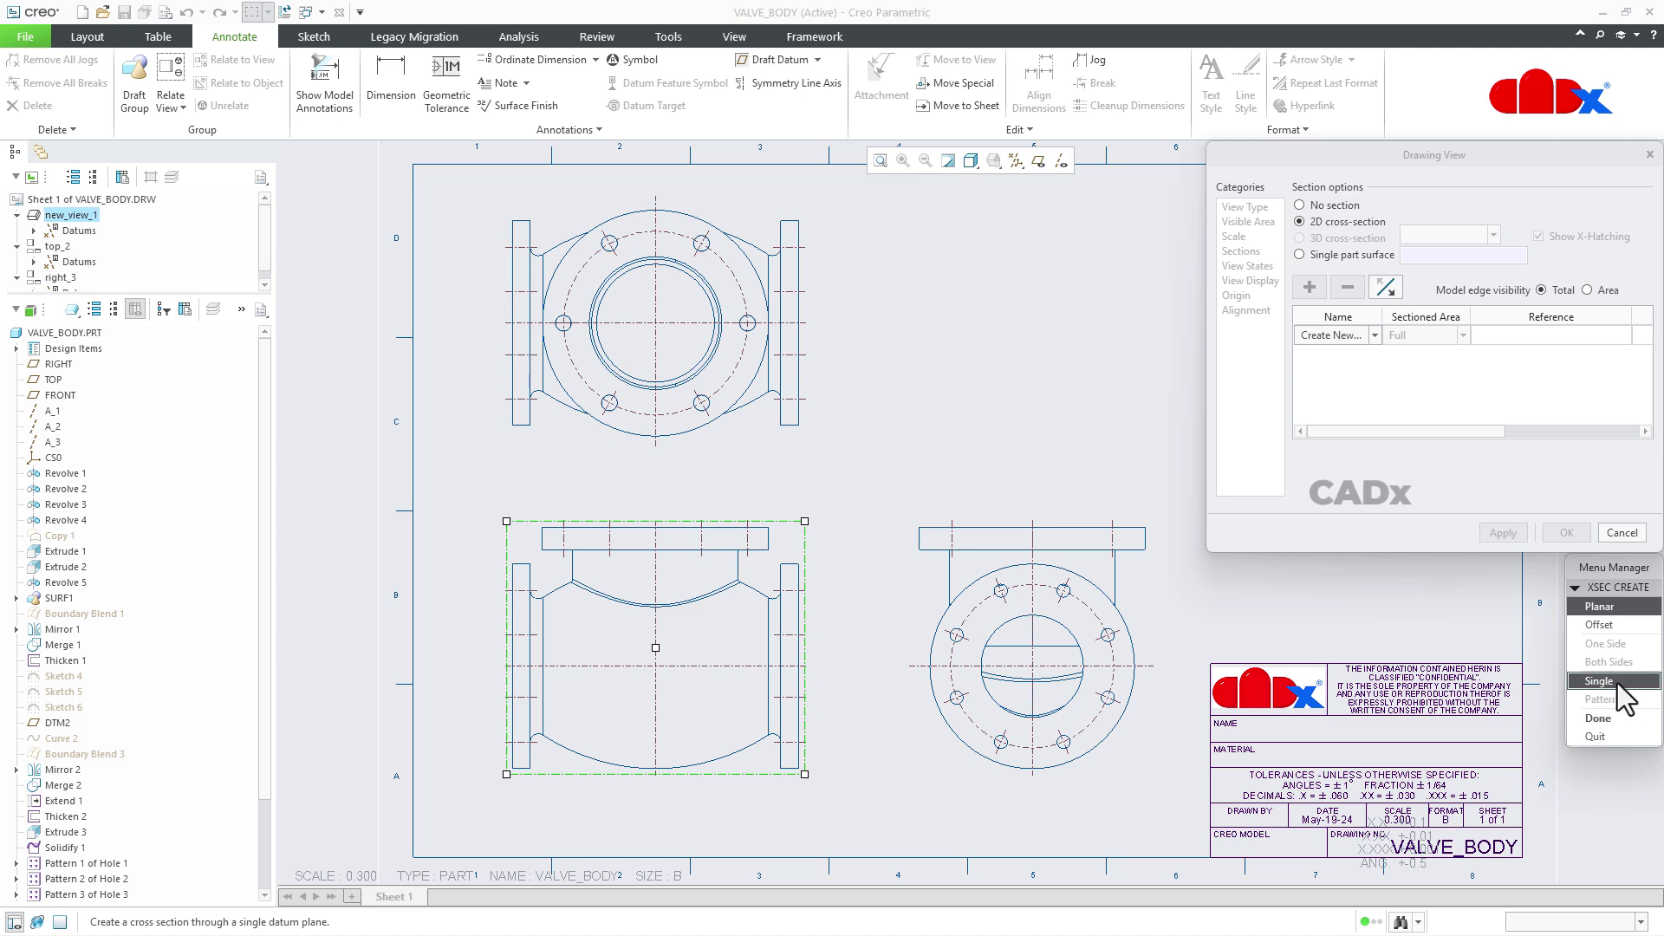
click(1598, 718)
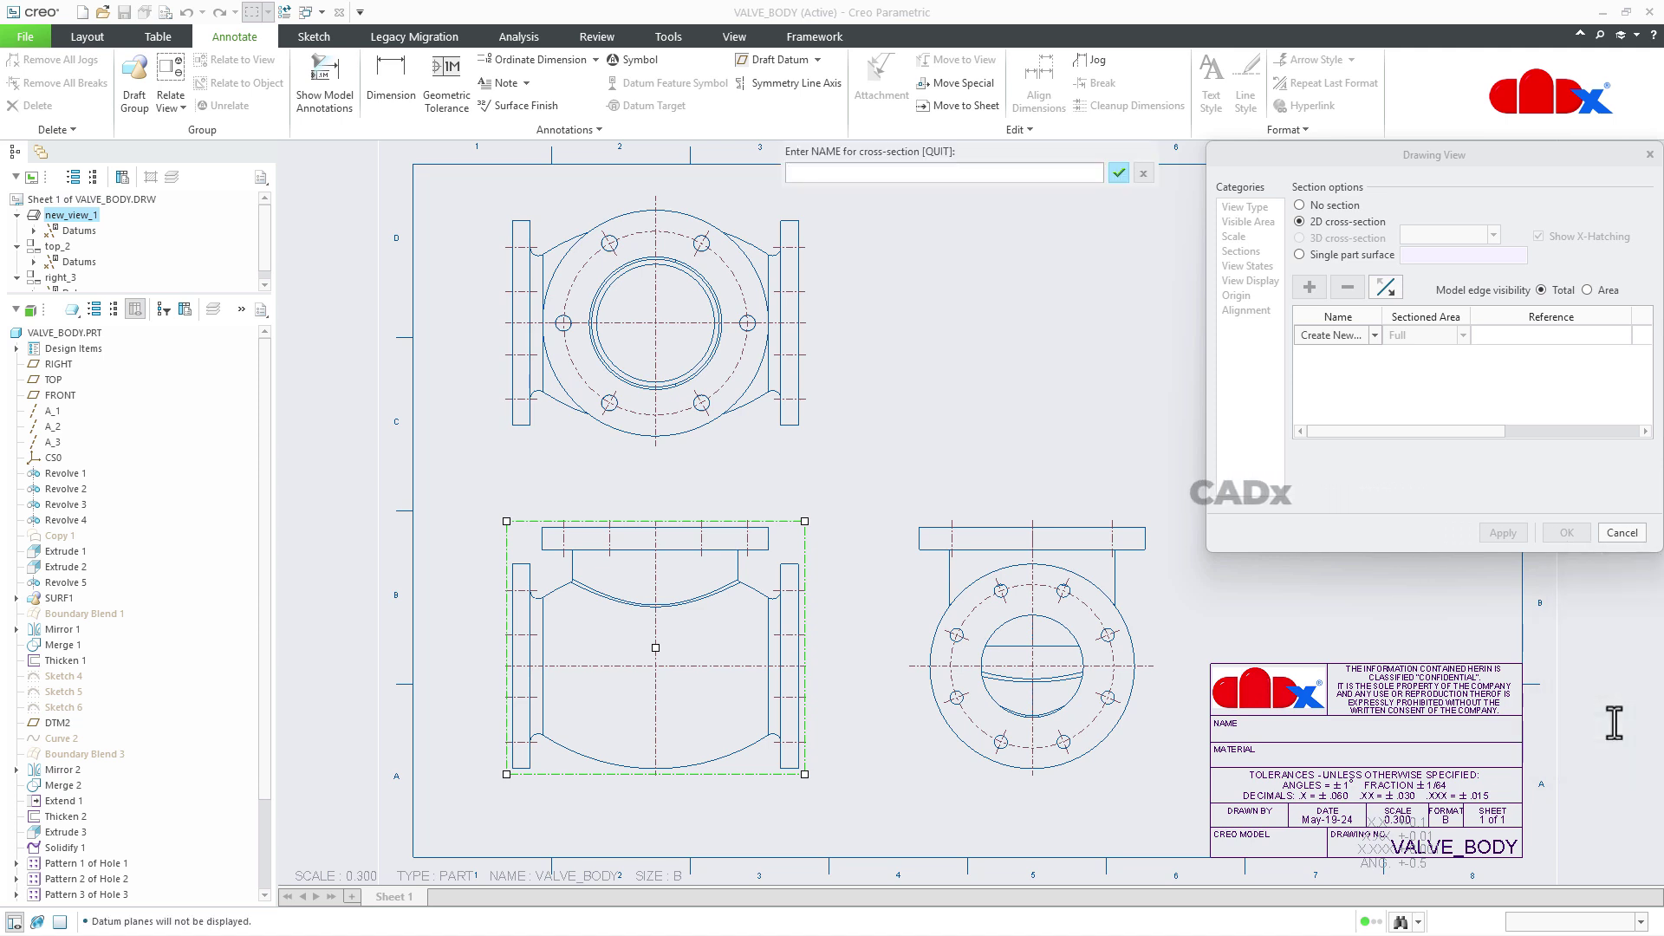
text(A)
key(Return)
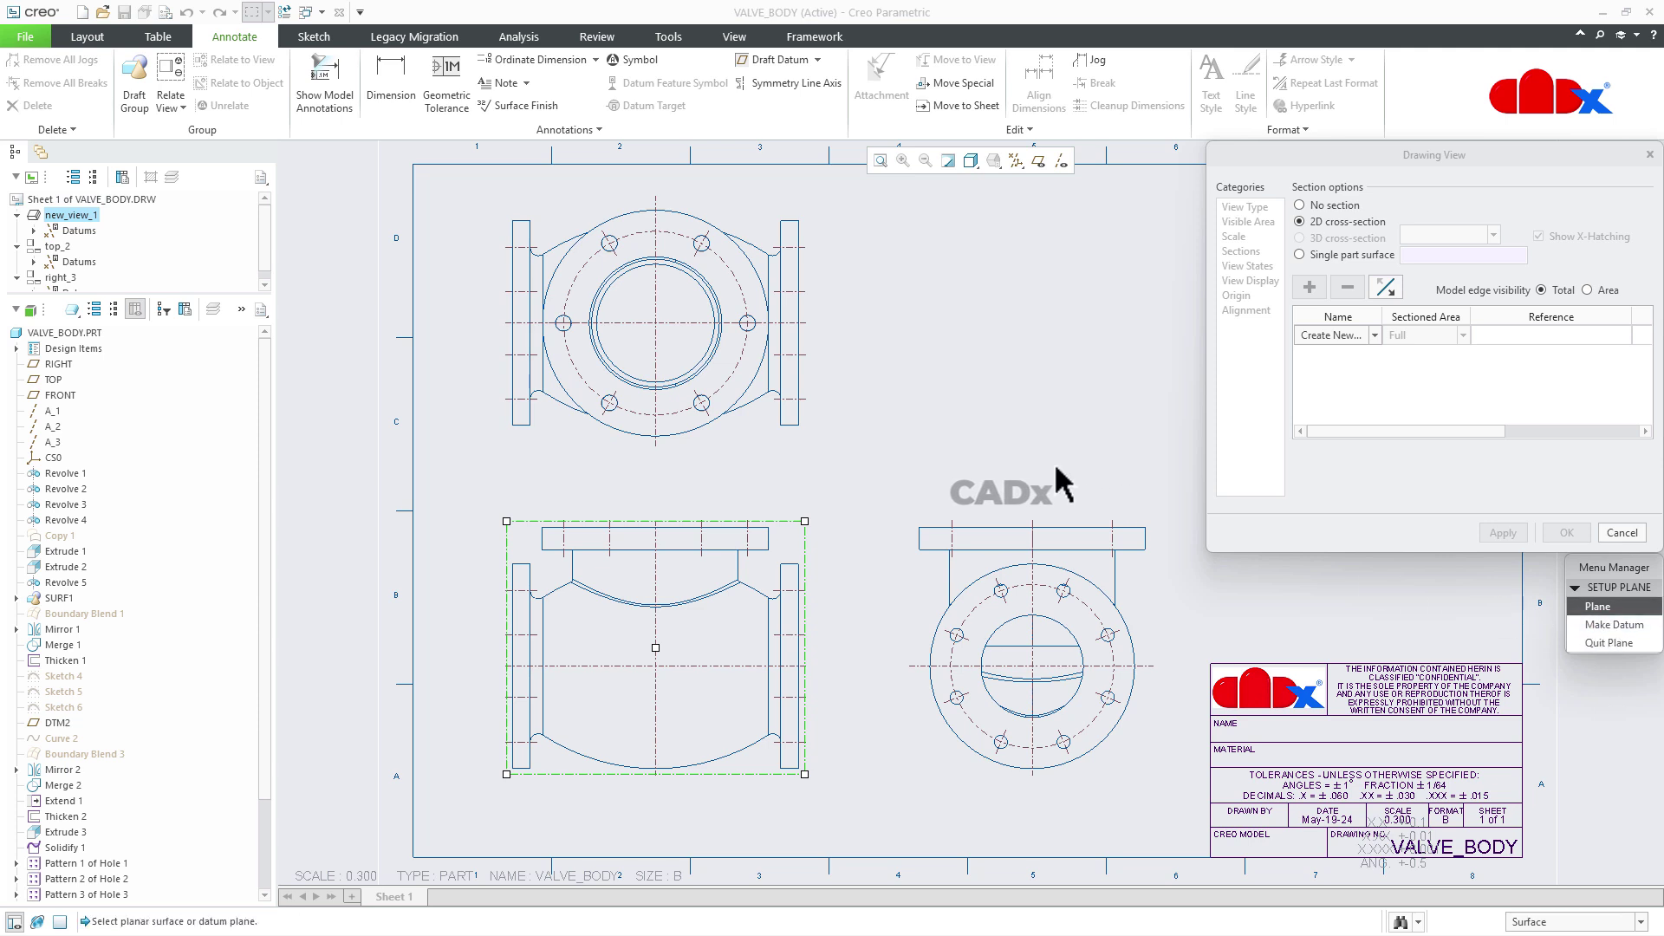
Cut section A through the FRONT datum plane, apply it, and hide datum planes again
click(1038, 163)
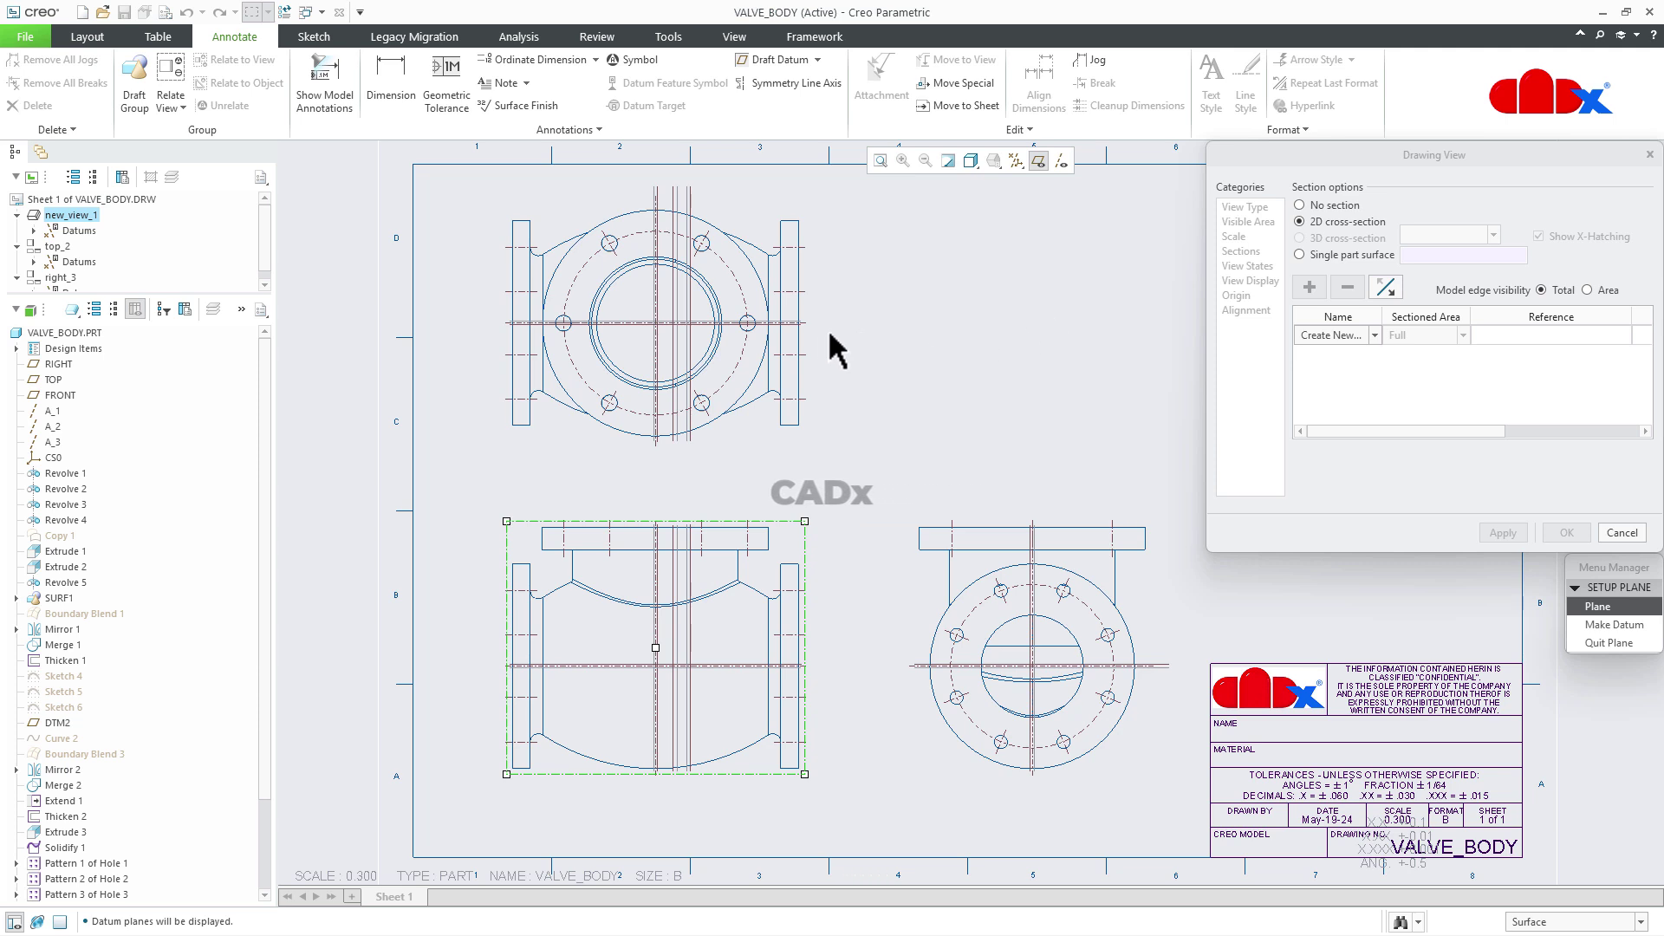
click(749, 326)
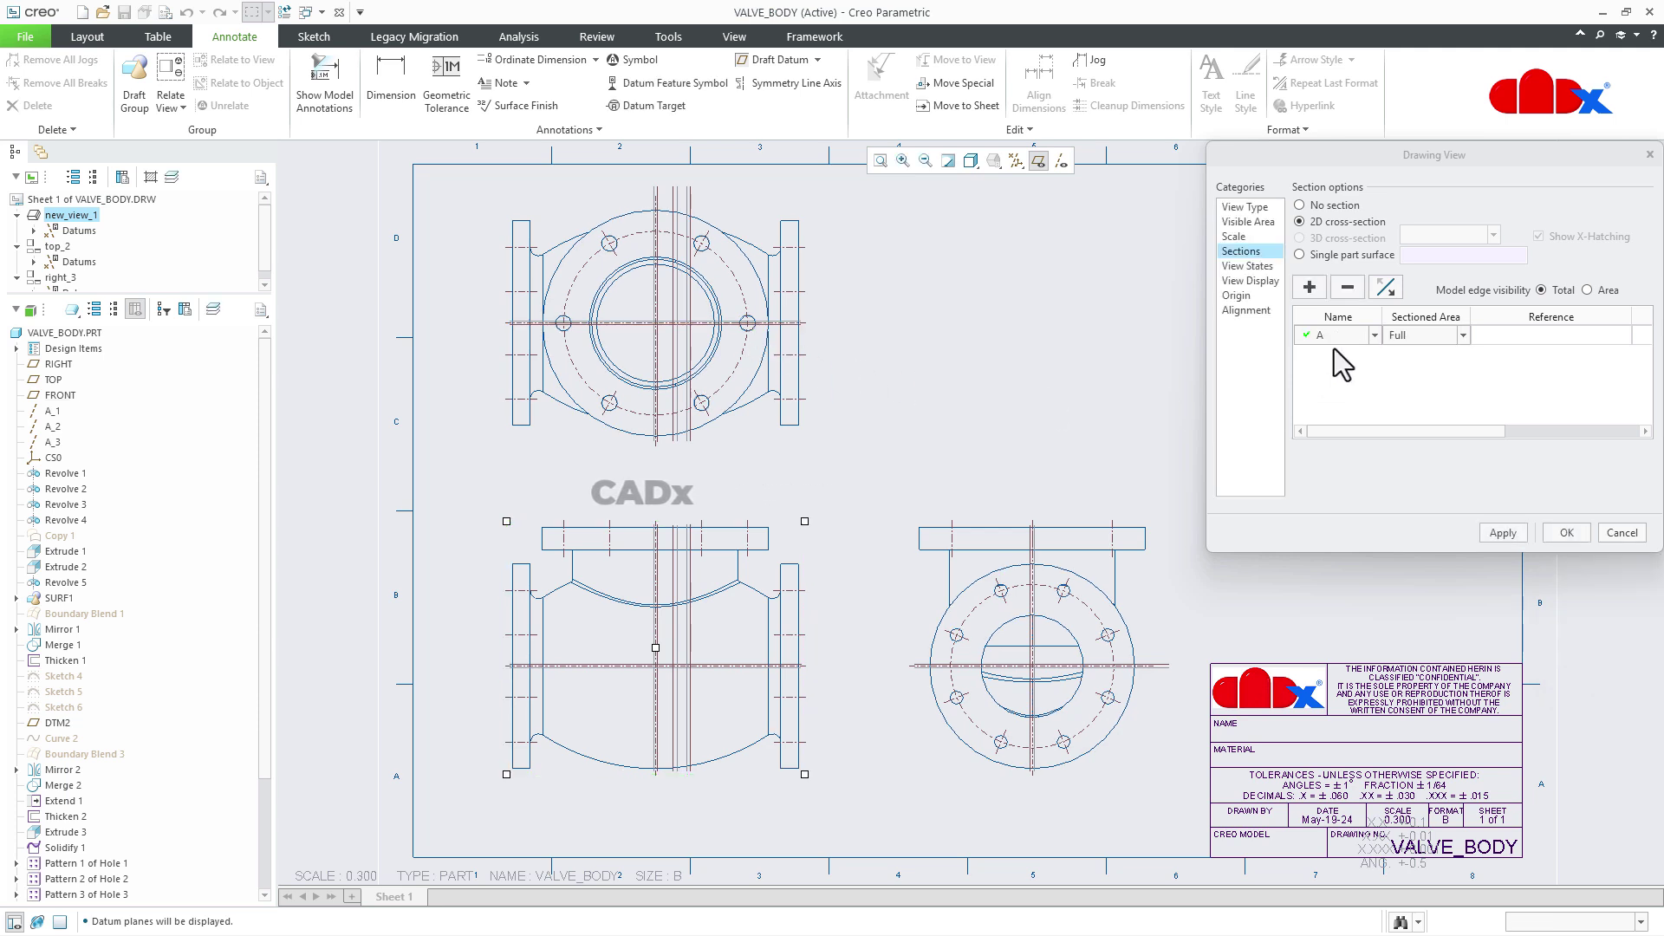
click(1511, 534)
click(1574, 533)
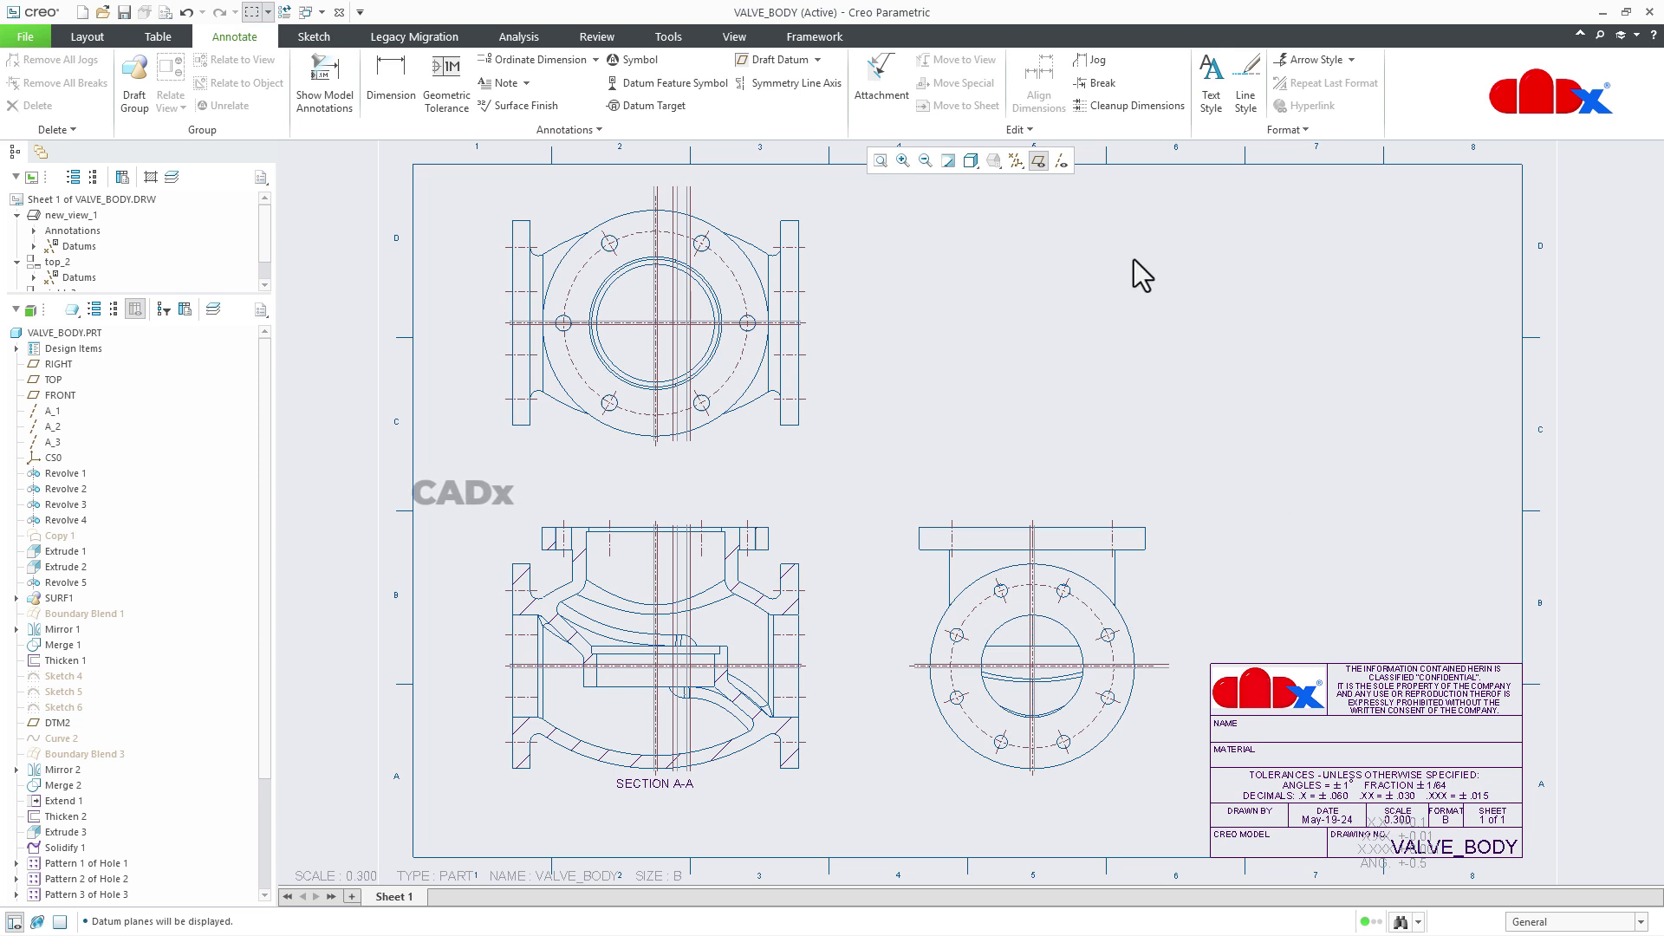
click(1038, 162)
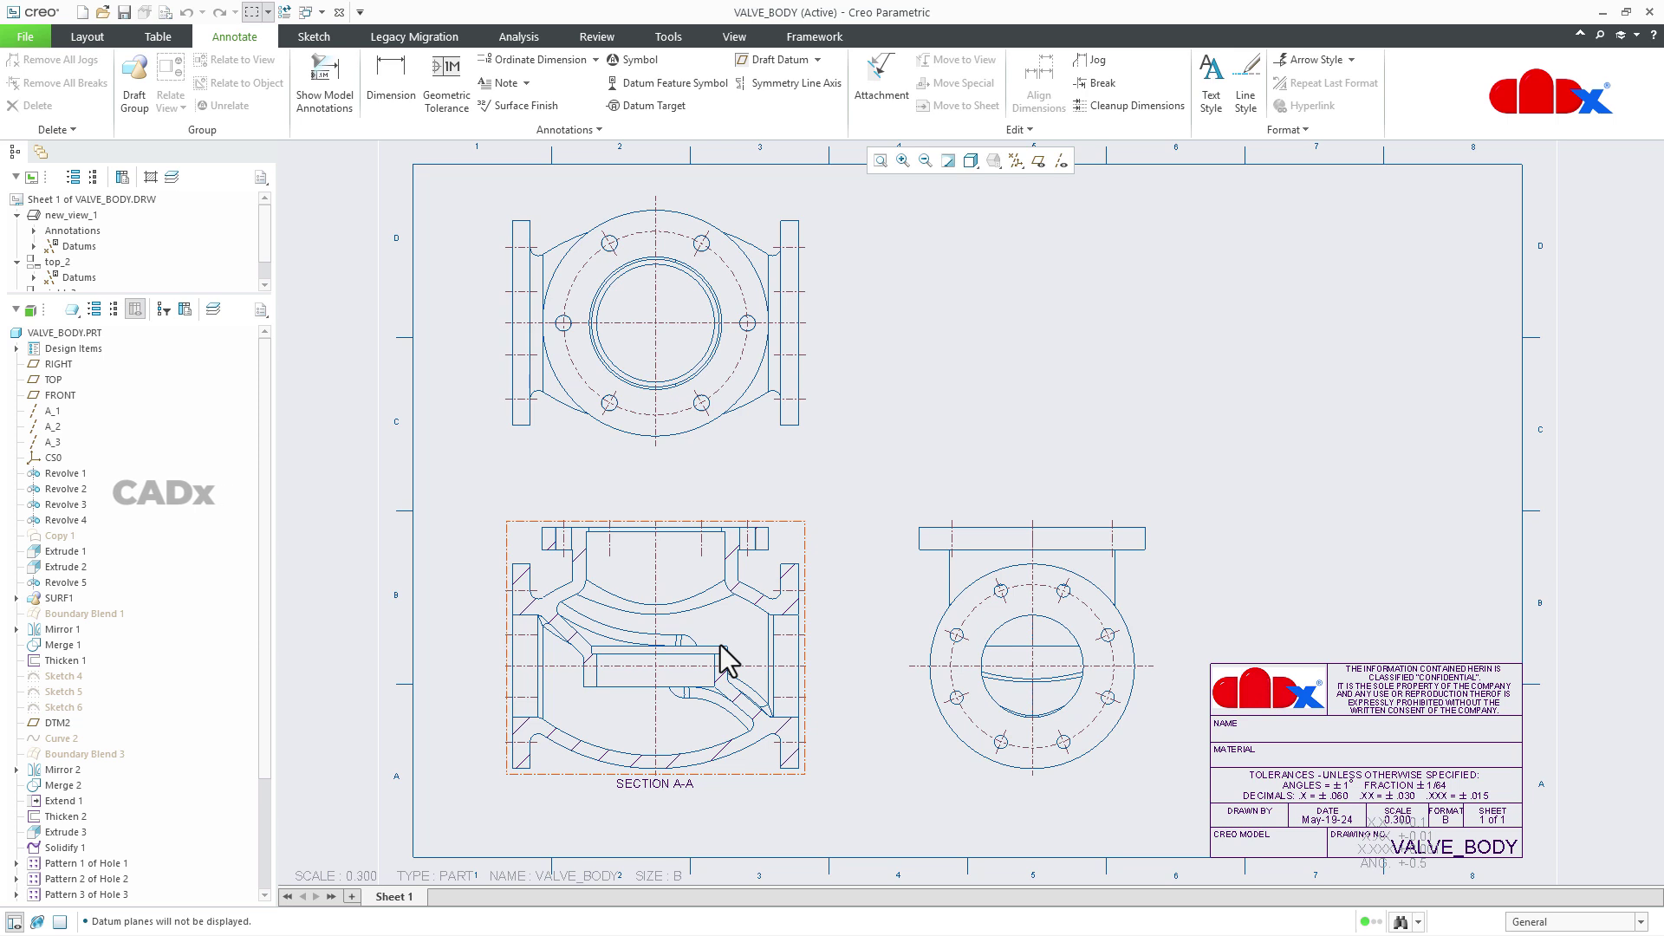
Change SECTION A-A from Full to a Half section bounded by the RIGHT datum plane
double_click(736, 761)
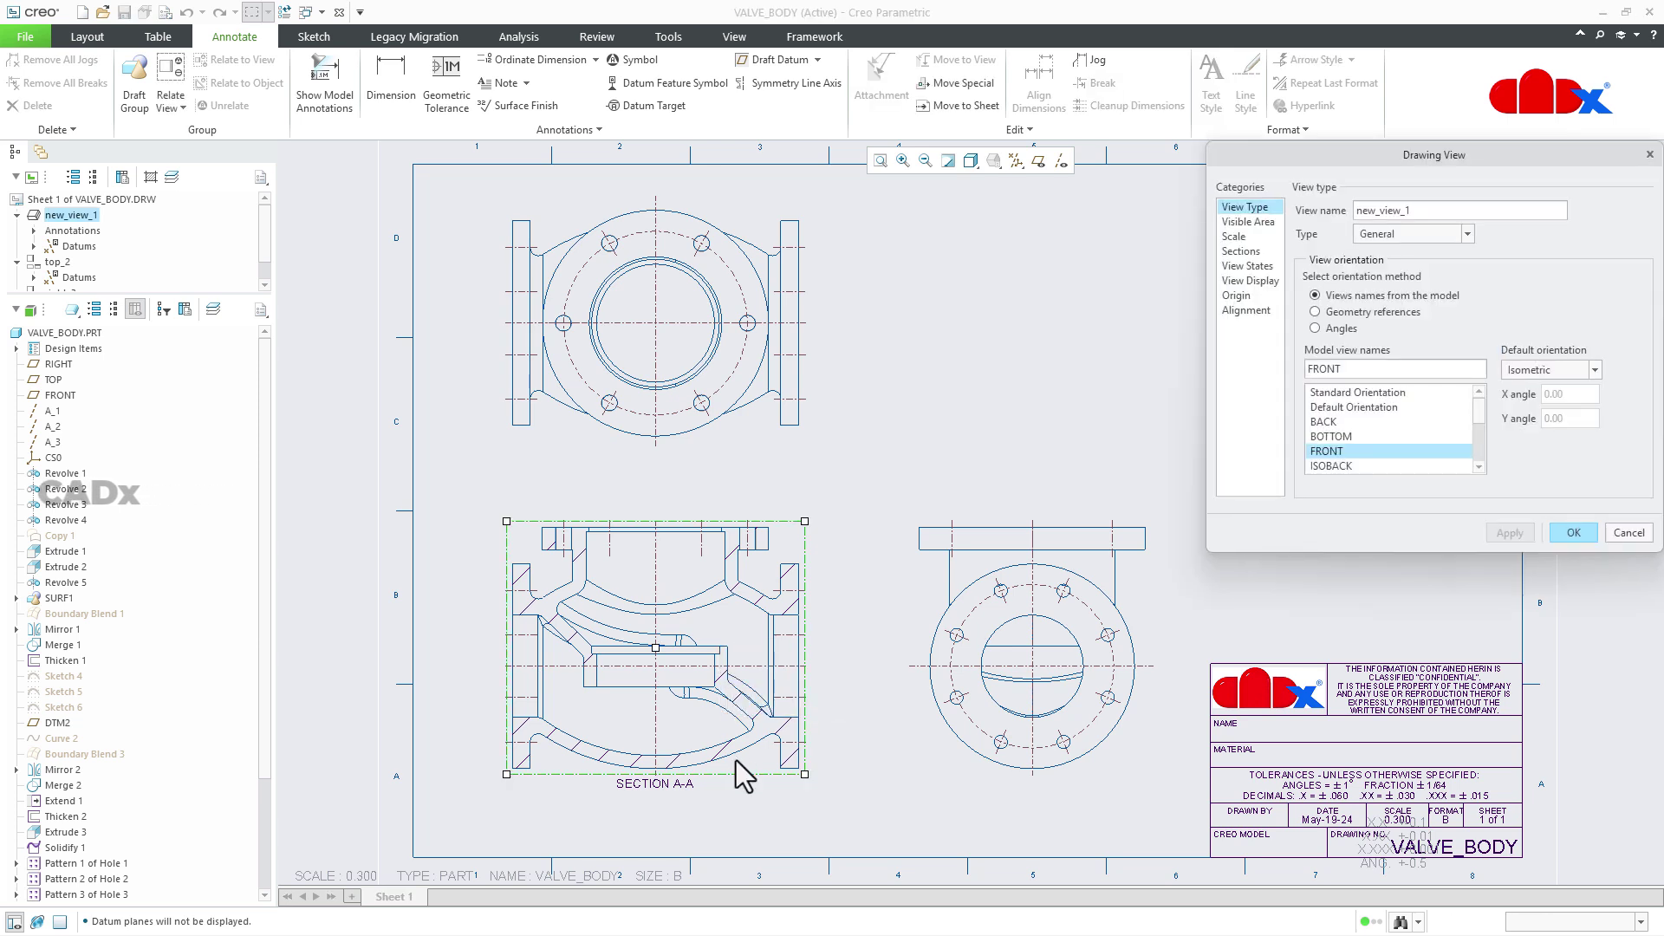
click(1225, 251)
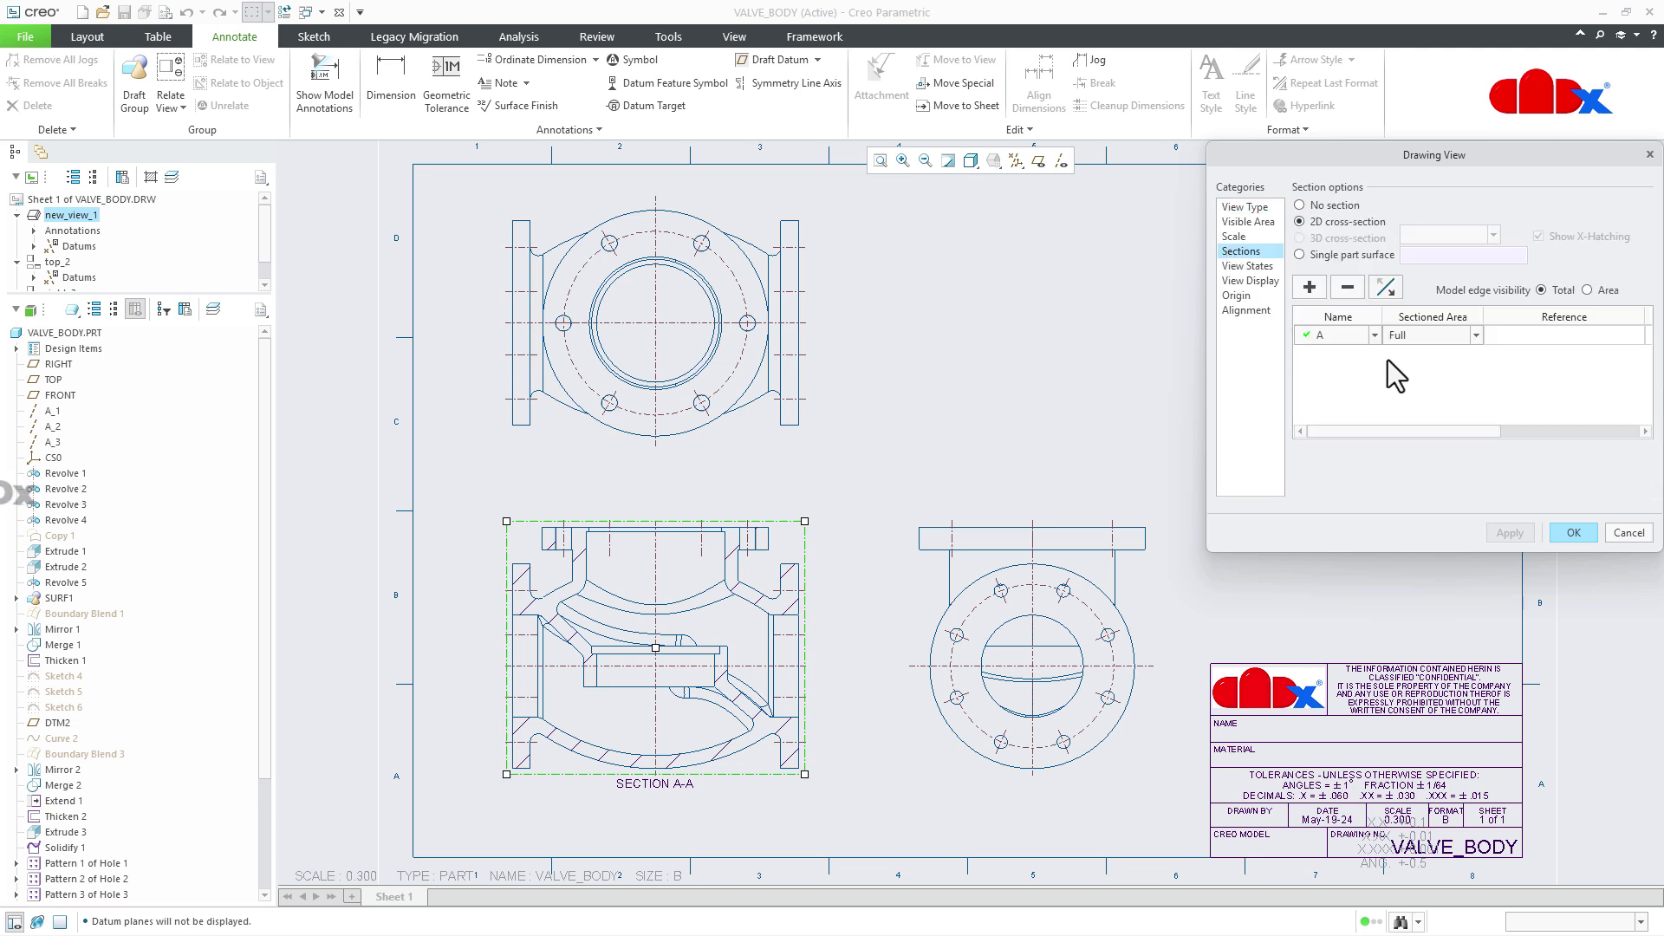
click(1474, 337)
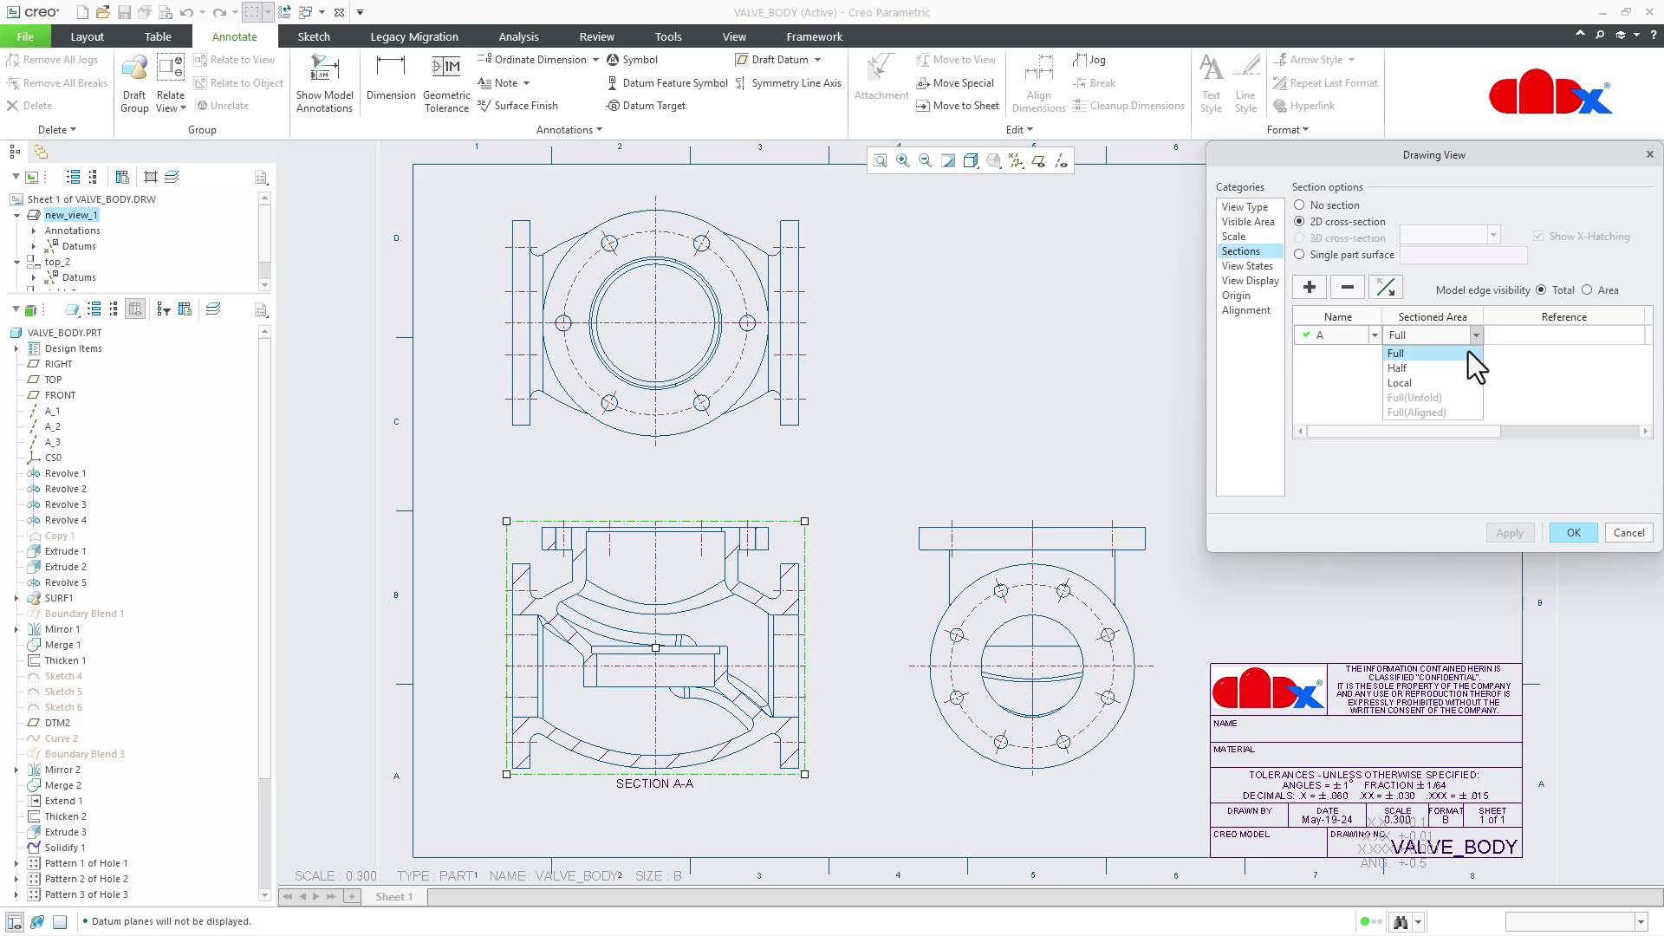
click(1460, 364)
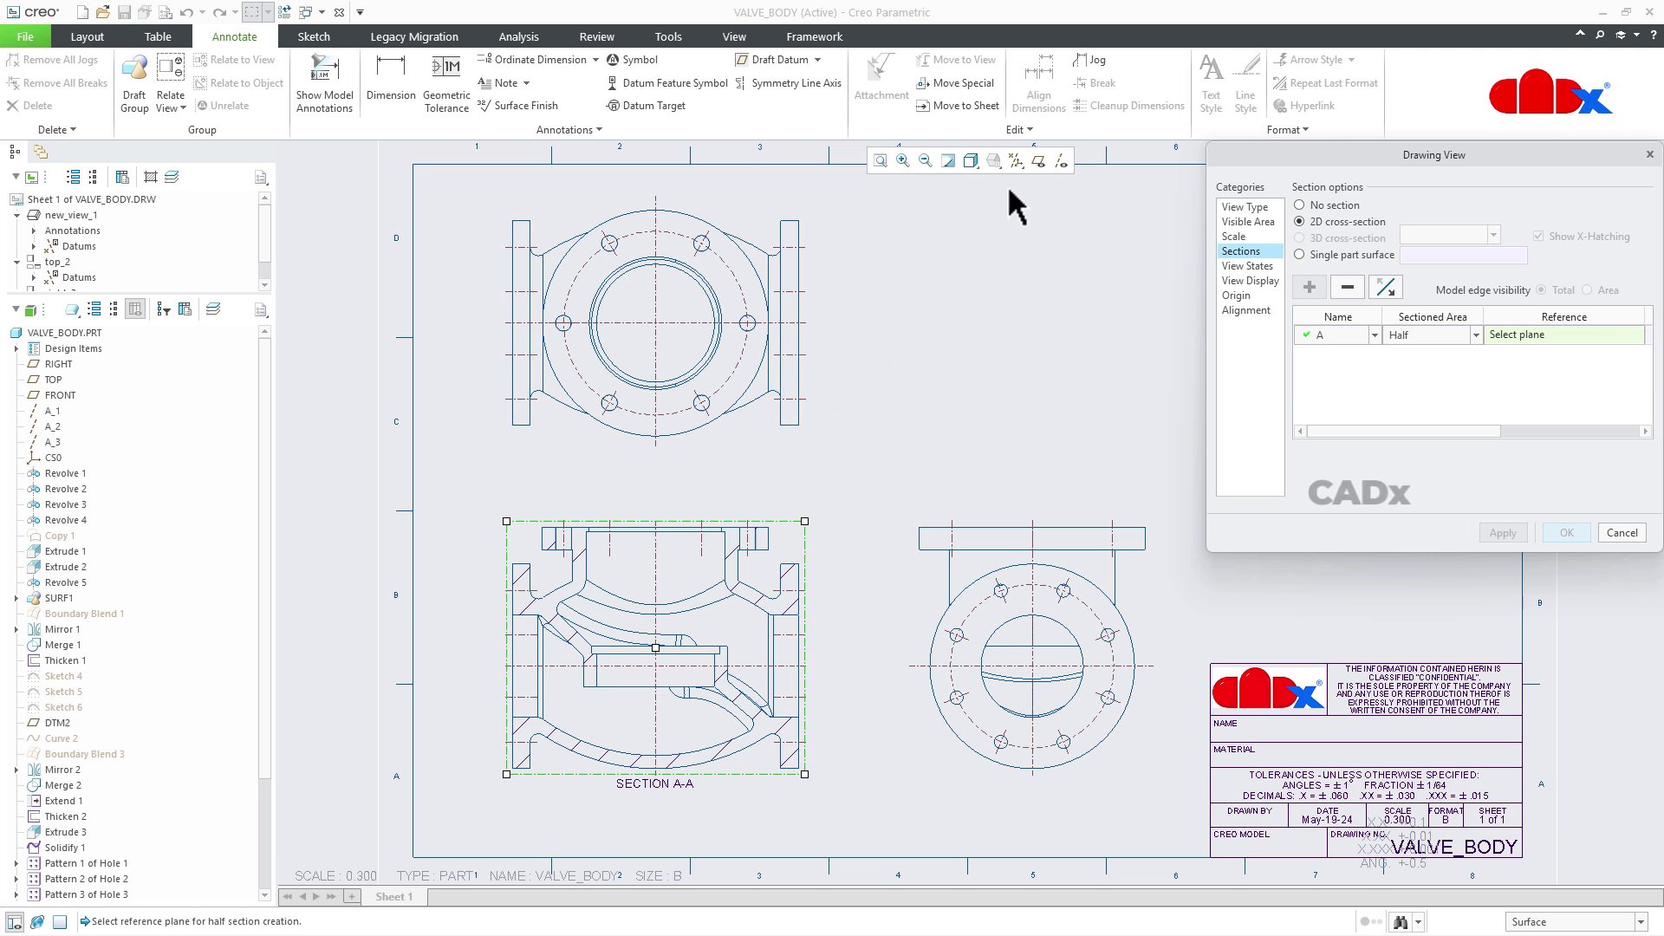
click(1038, 160)
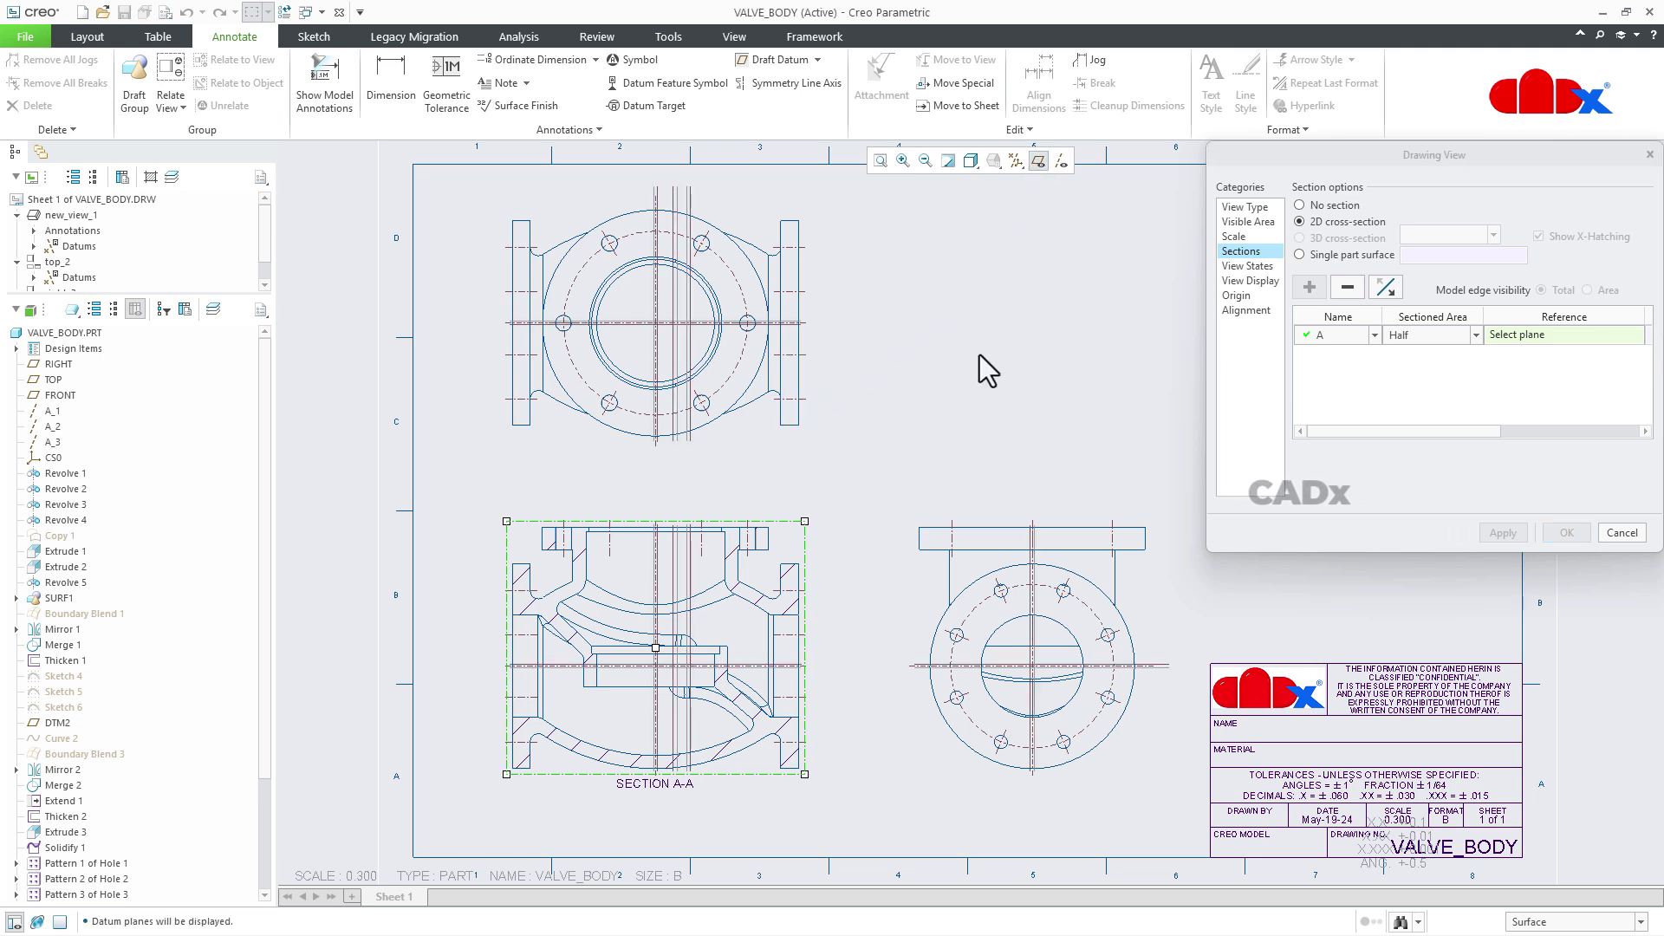
click(655, 446)
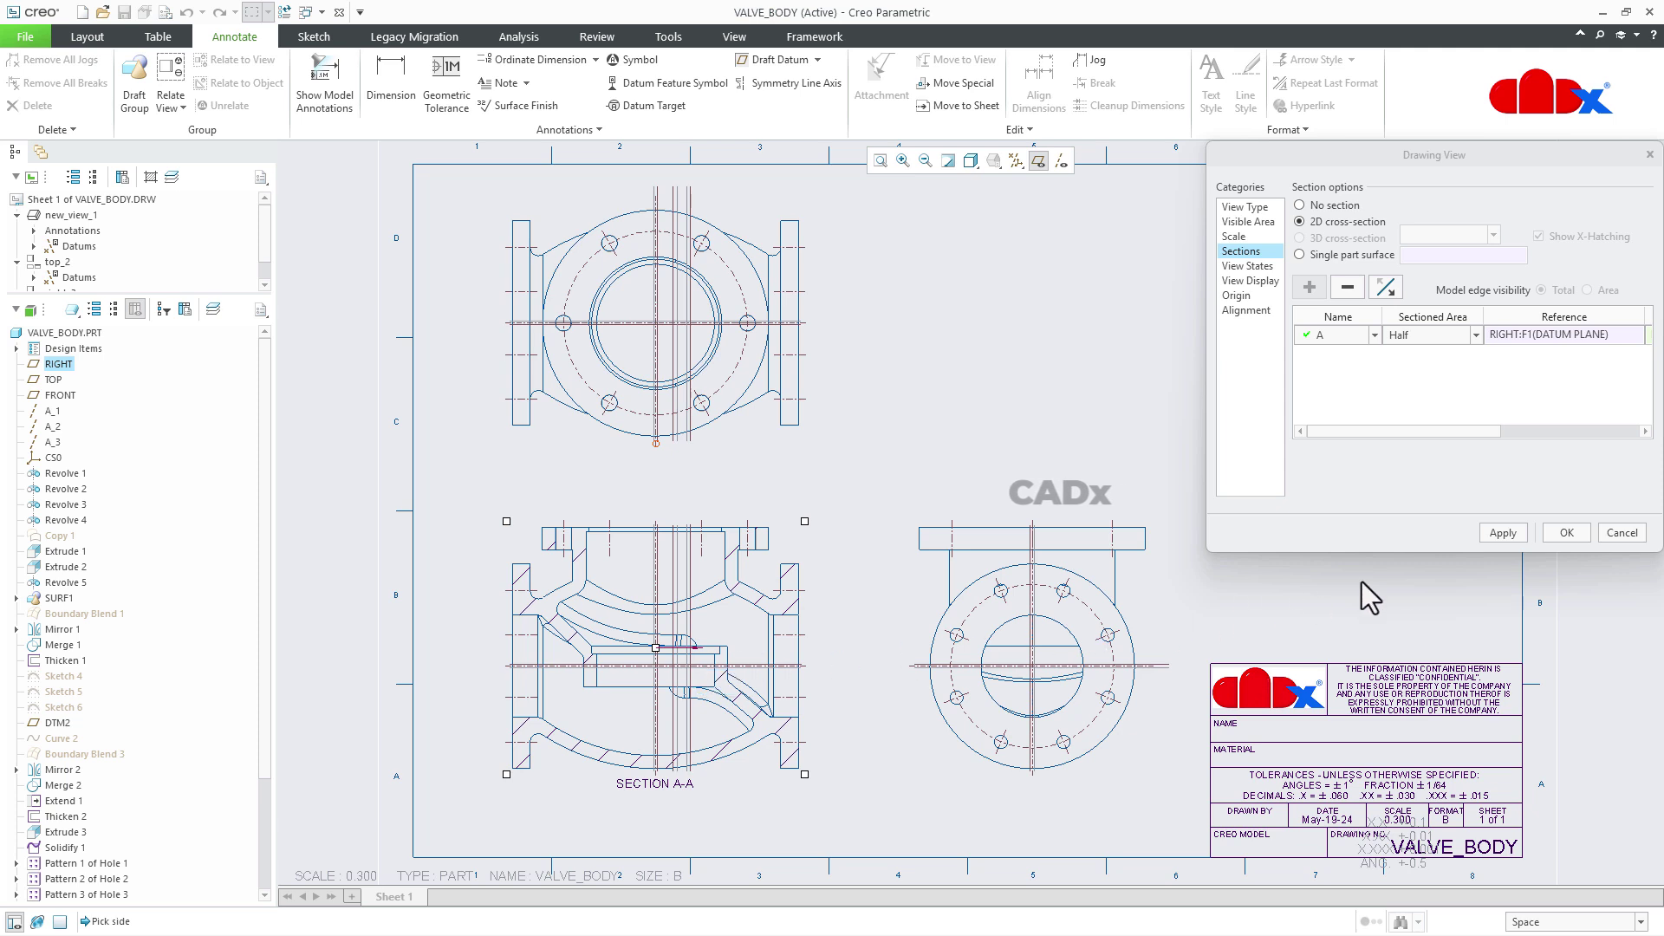
click(1504, 532)
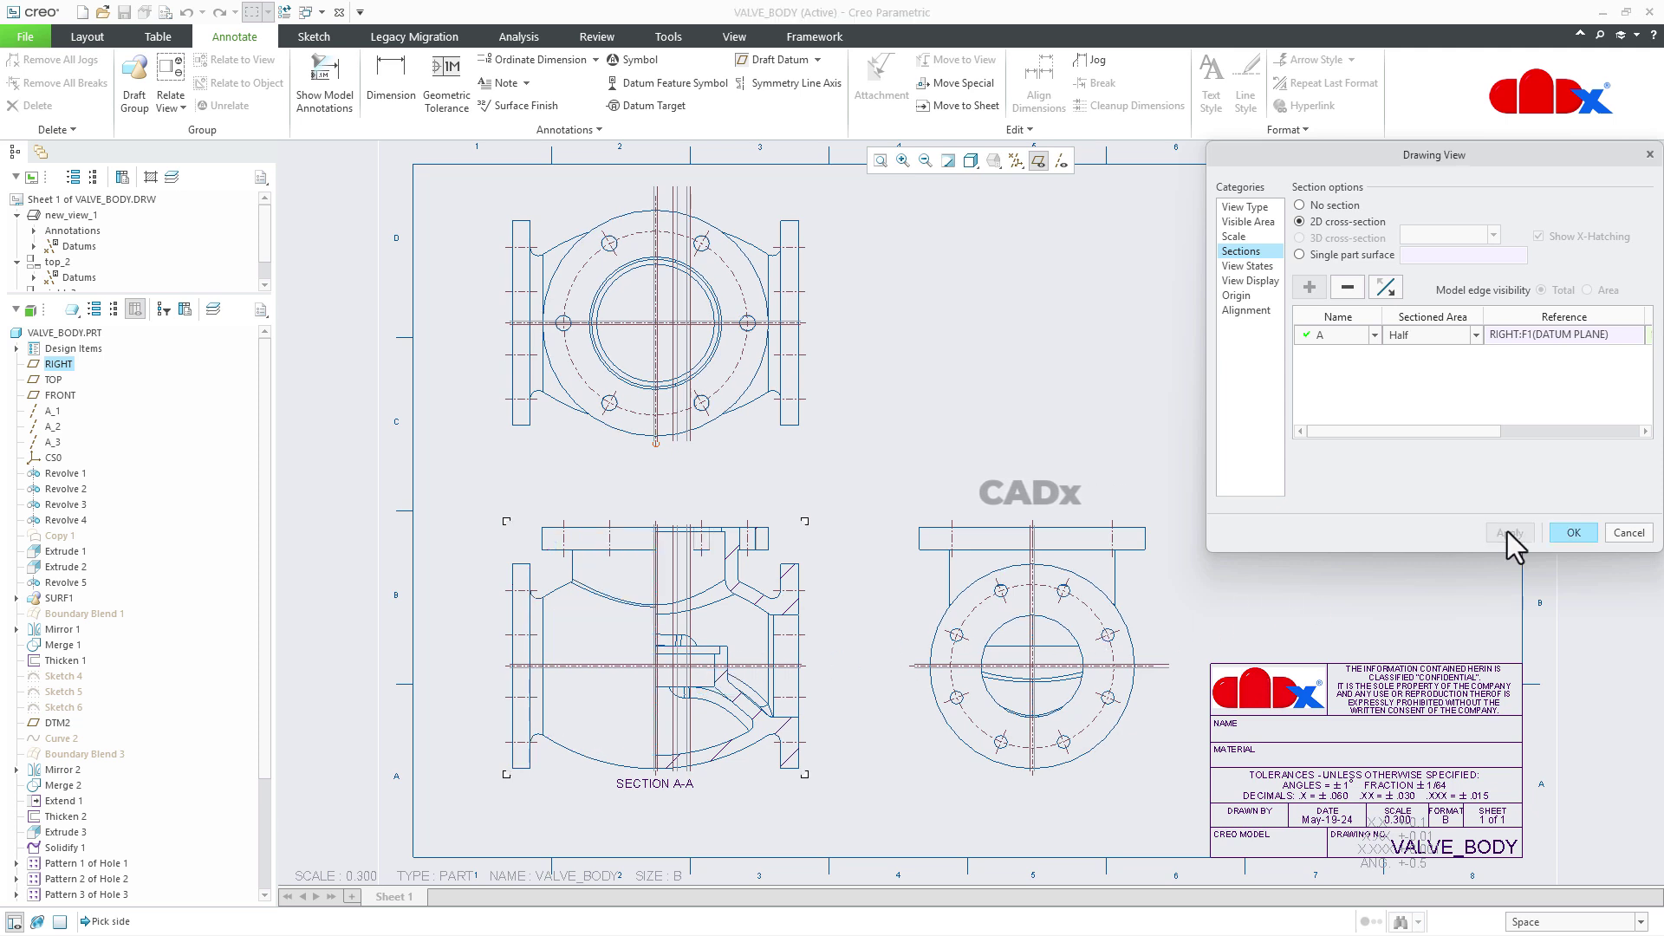
click(1567, 532)
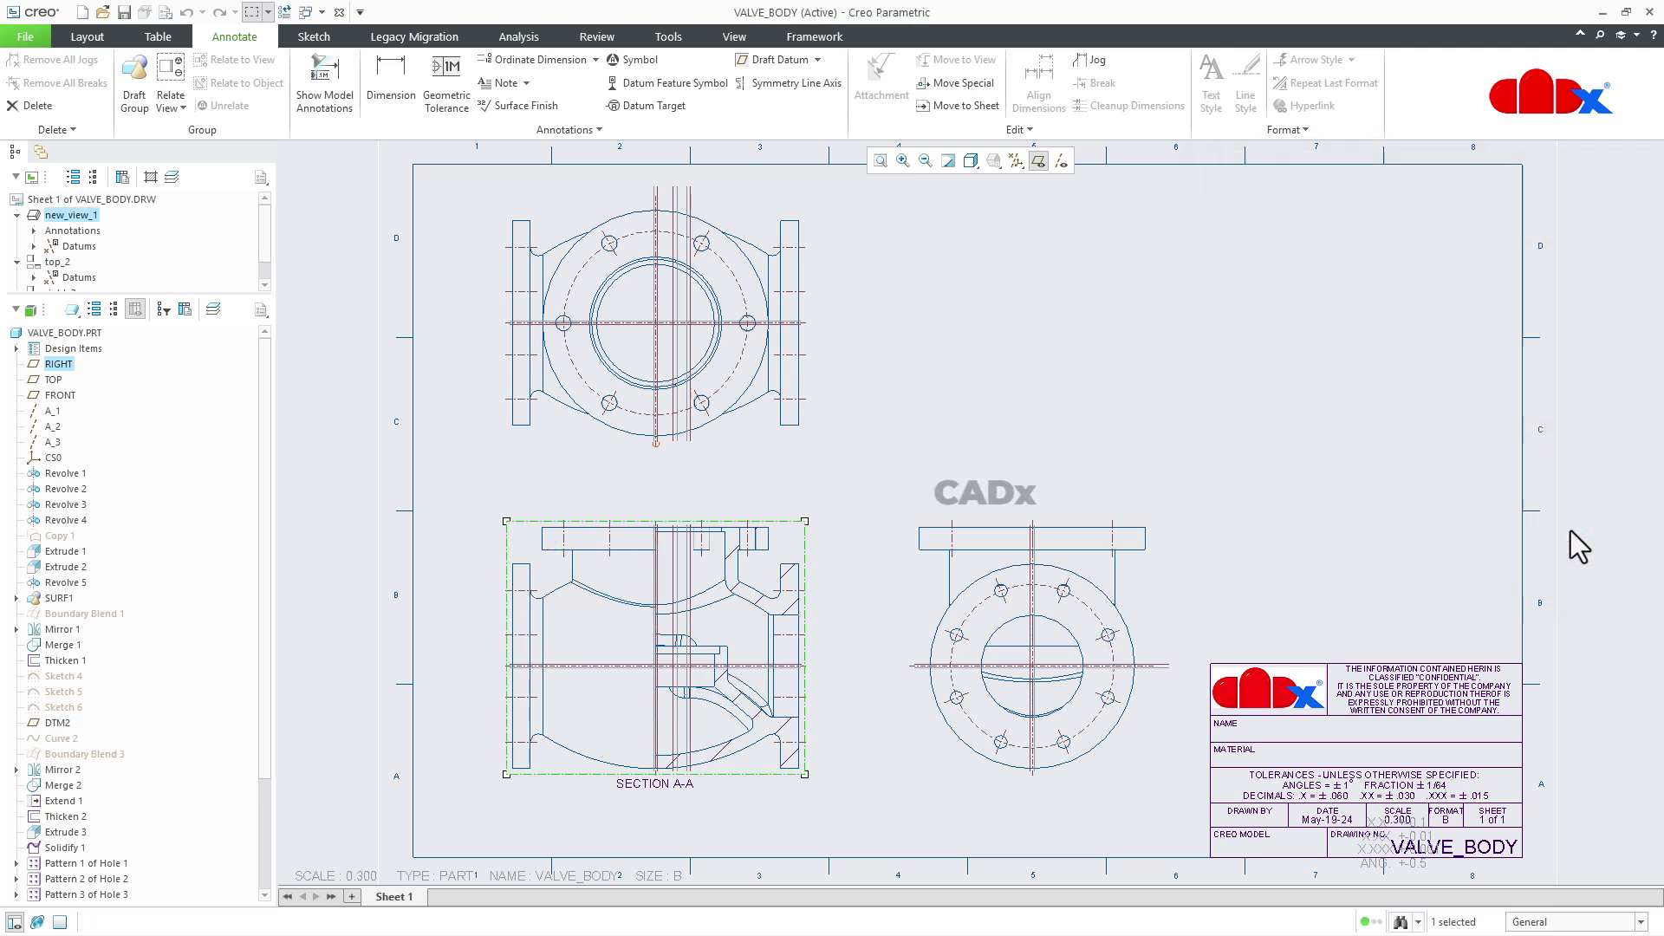
click(1038, 159)
click(1193, 586)
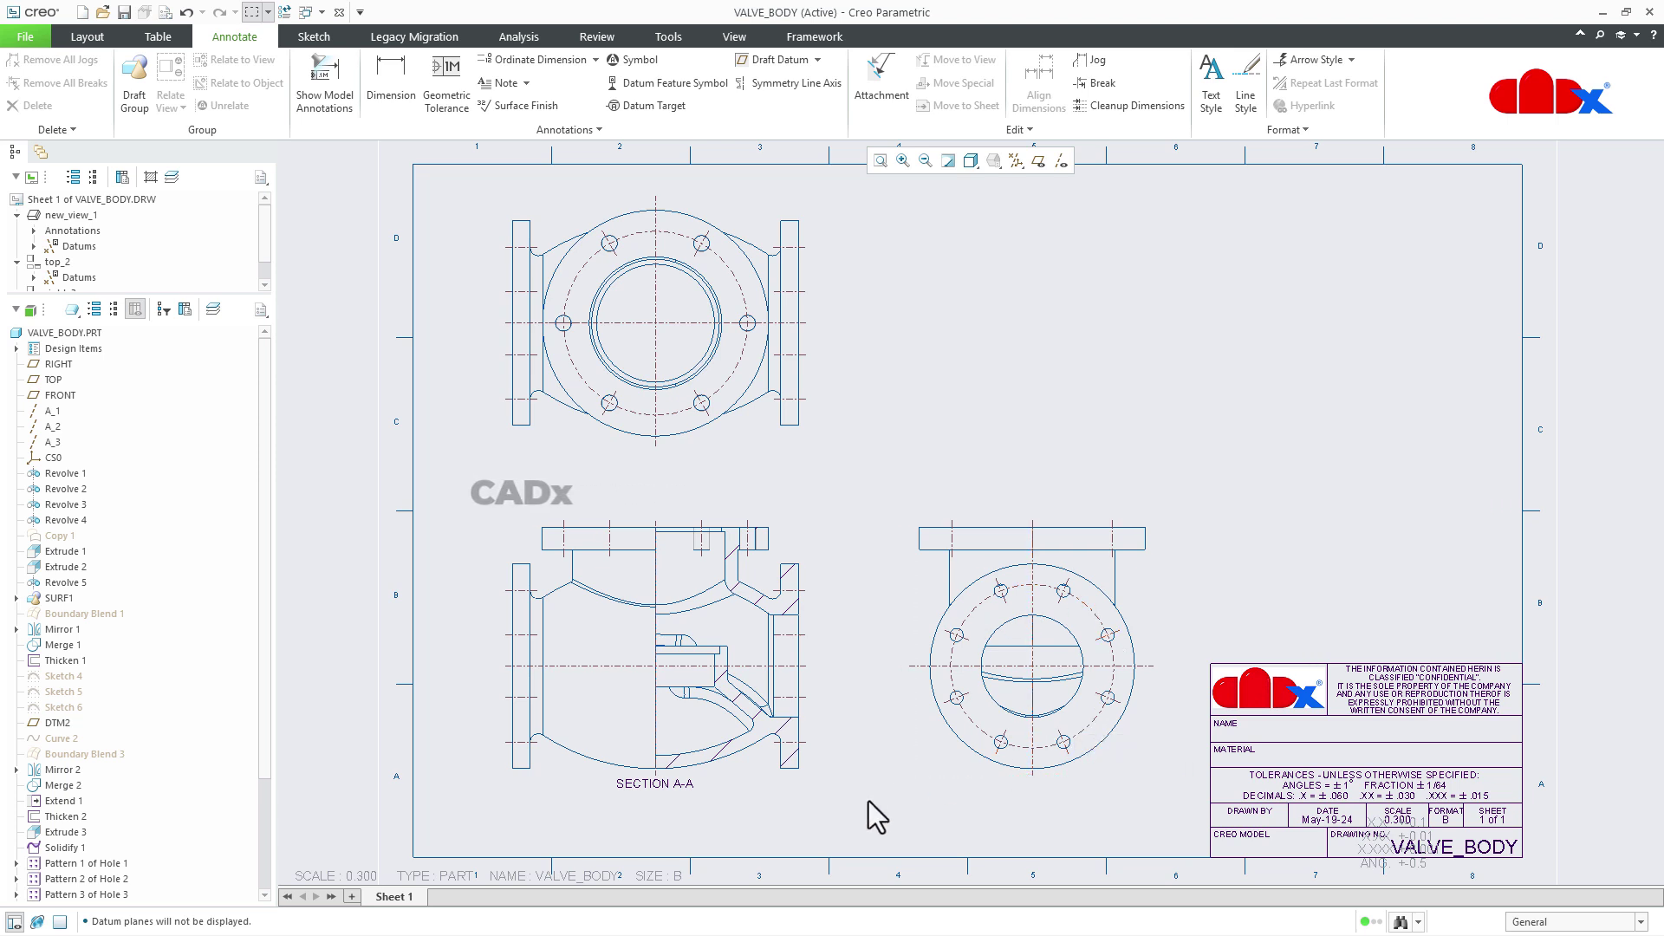
right_click(69, 330)
Open the valve body part and create a planar section through the RIGHT datum, flipping the cut side
click(103, 340)
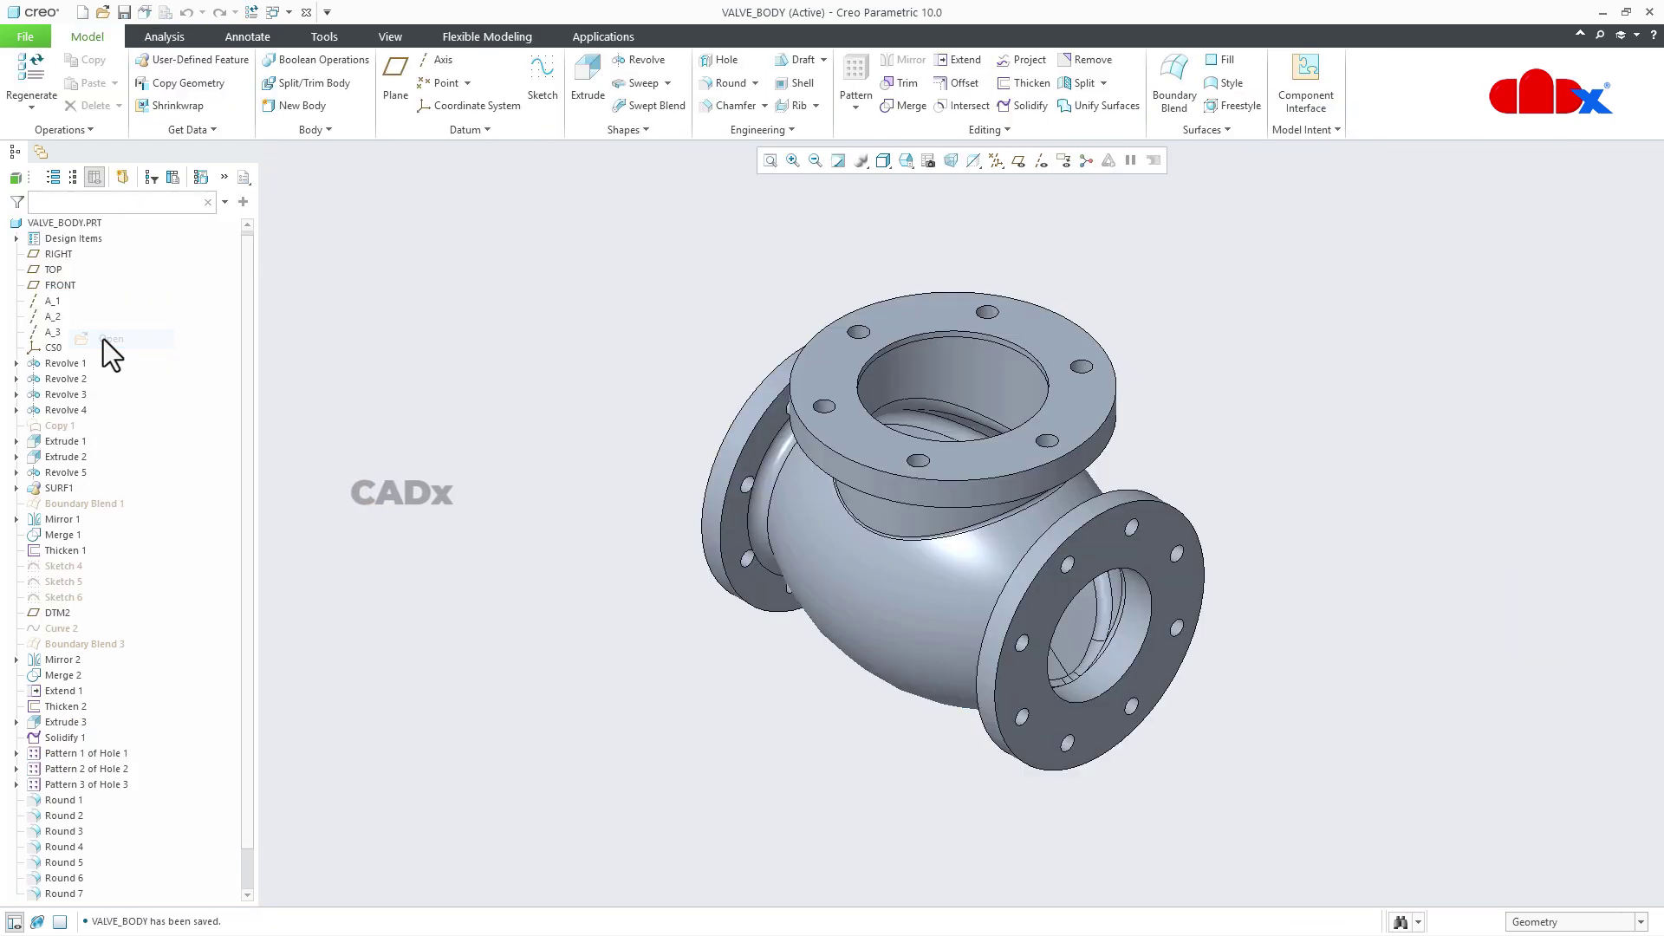
scroll(135, 607, down, 1)
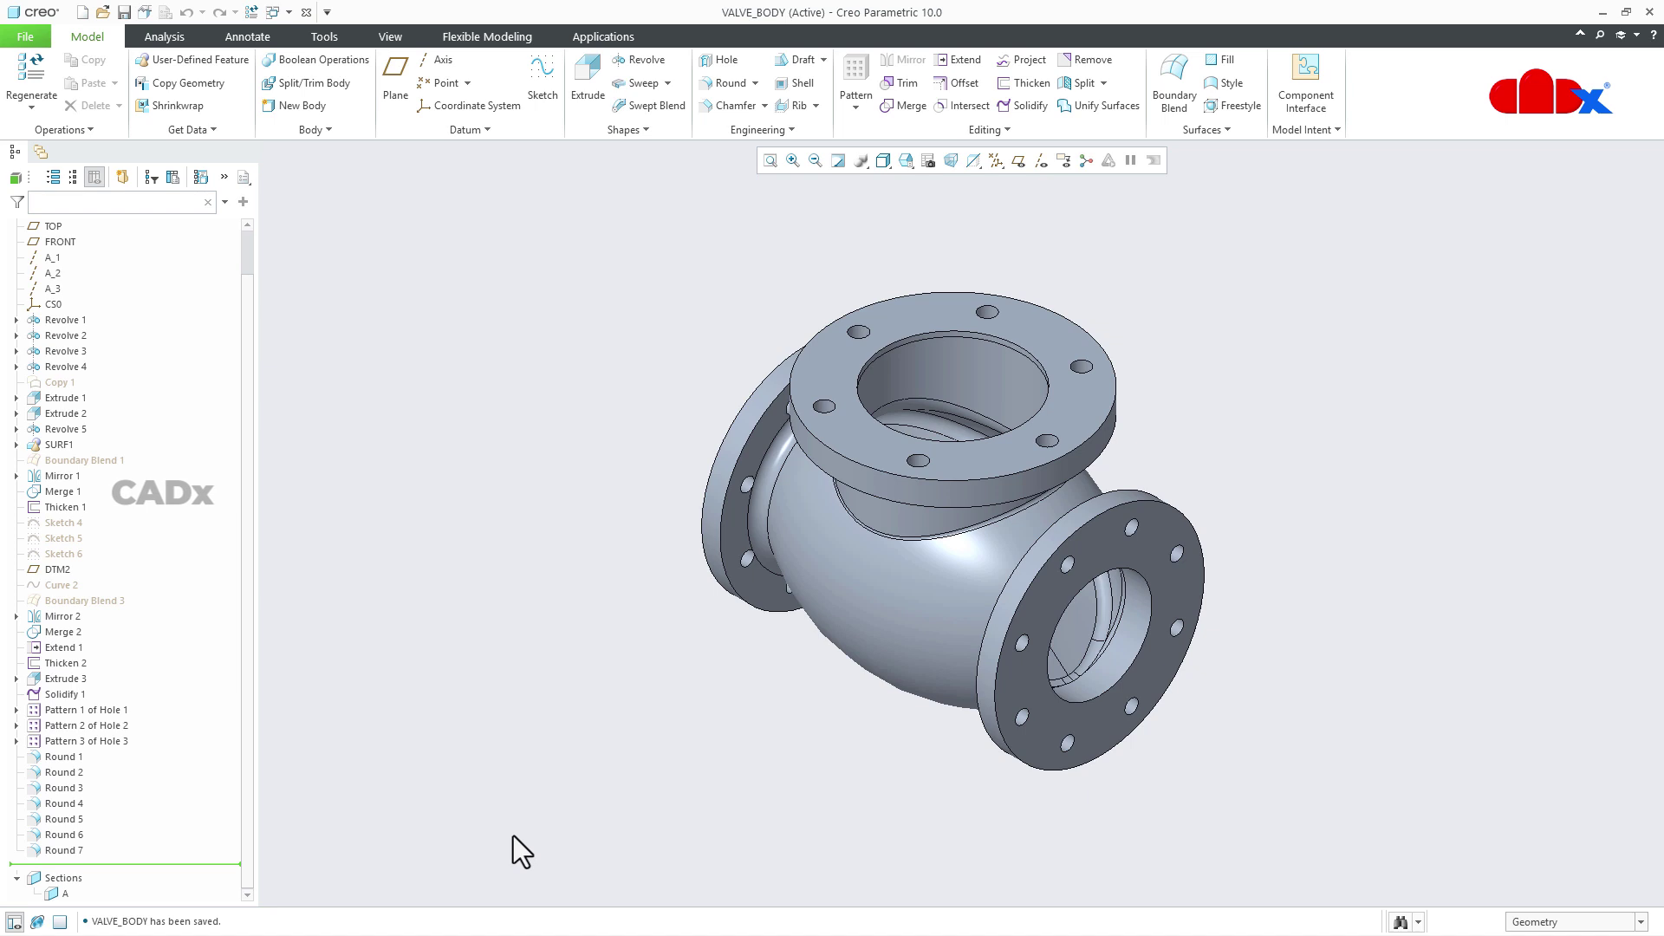
click(390, 36)
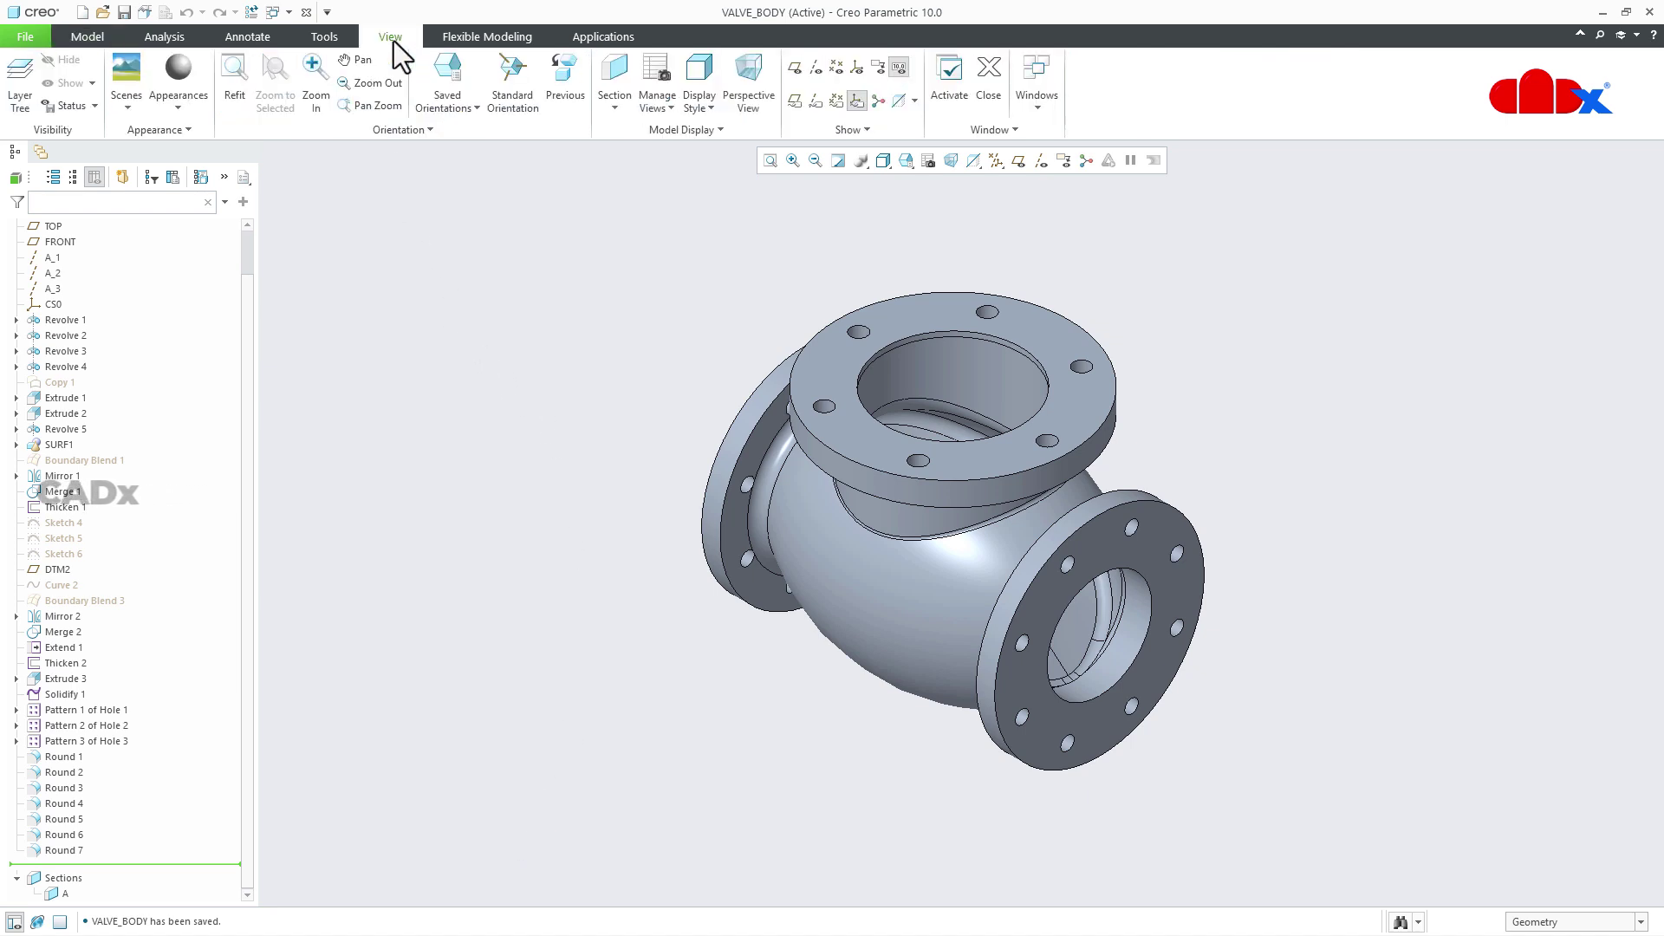
click(616, 108)
click(636, 128)
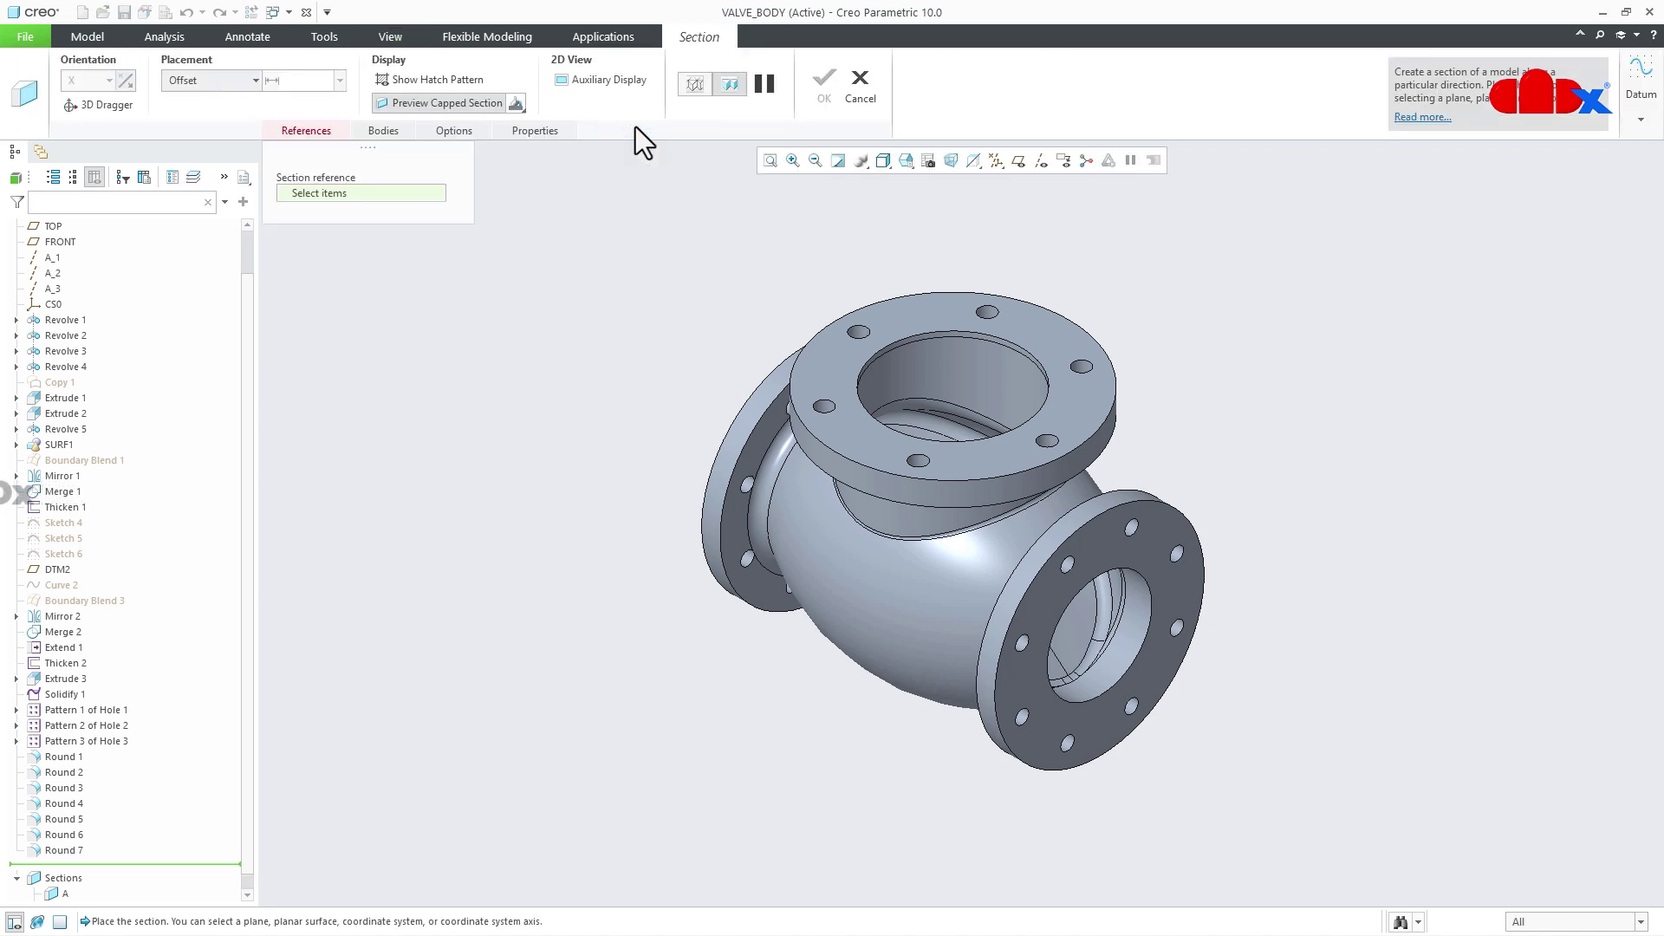
click(1018, 165)
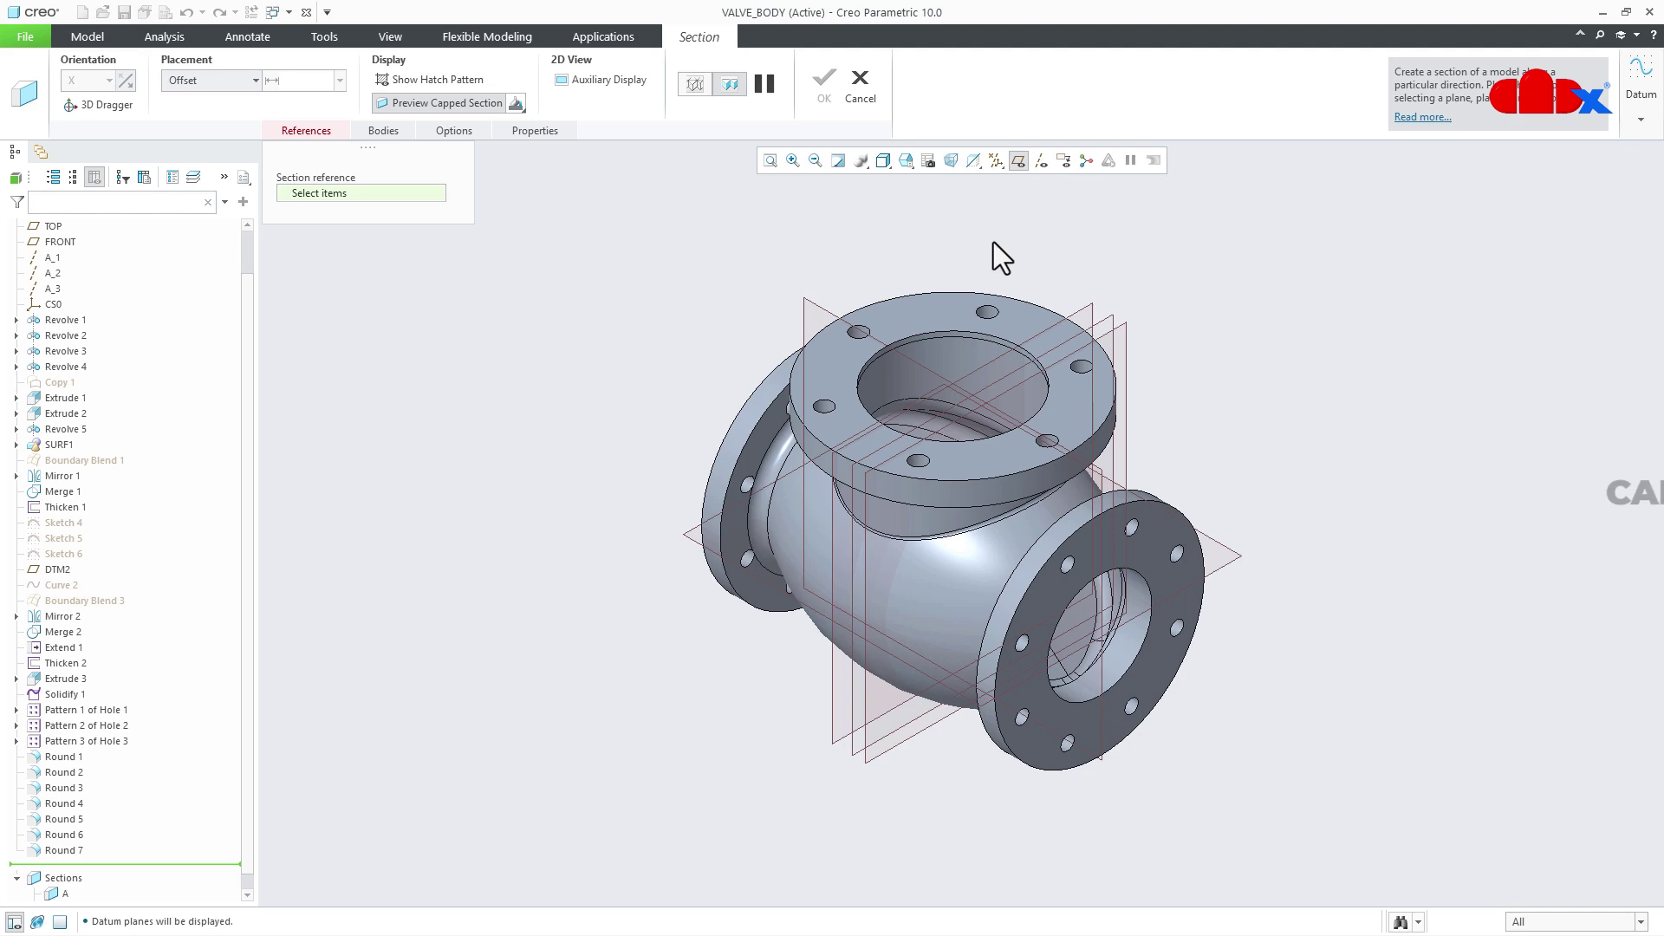
middle_drag(1029, 327, 1033, 421)
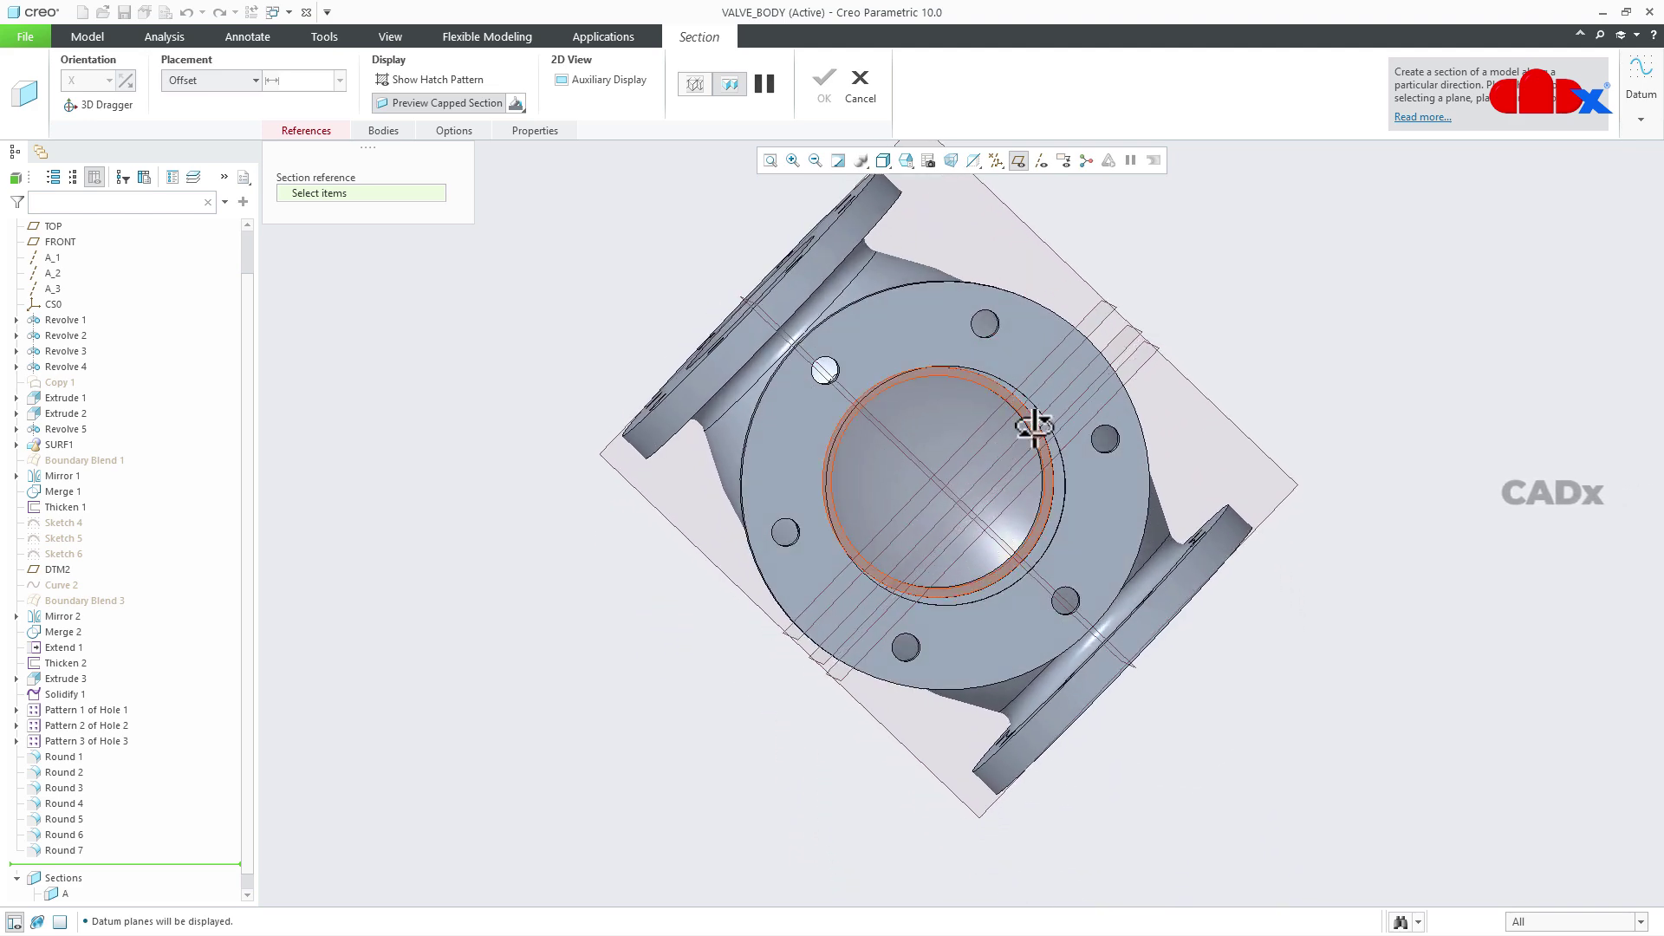
click(980, 451)
middle_drag(969, 466, 920, 395)
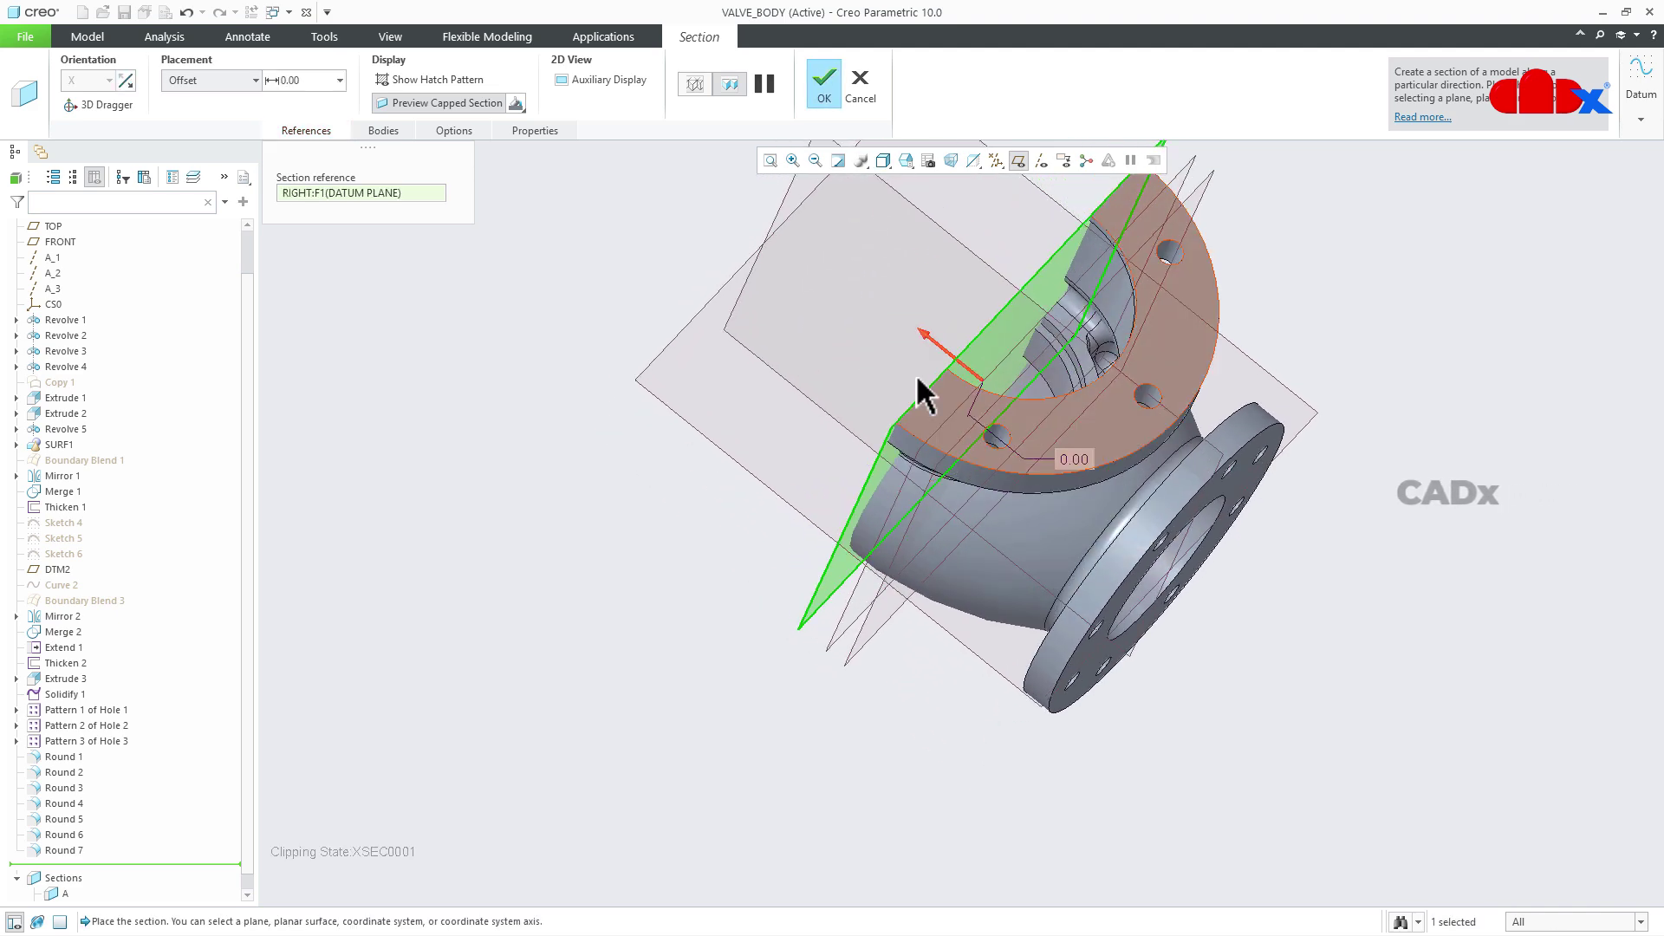
click(125, 81)
middle_drag(544, 538, 521, 517)
Rename the new section from XSEC0001 to B and finish it
click(531, 130)
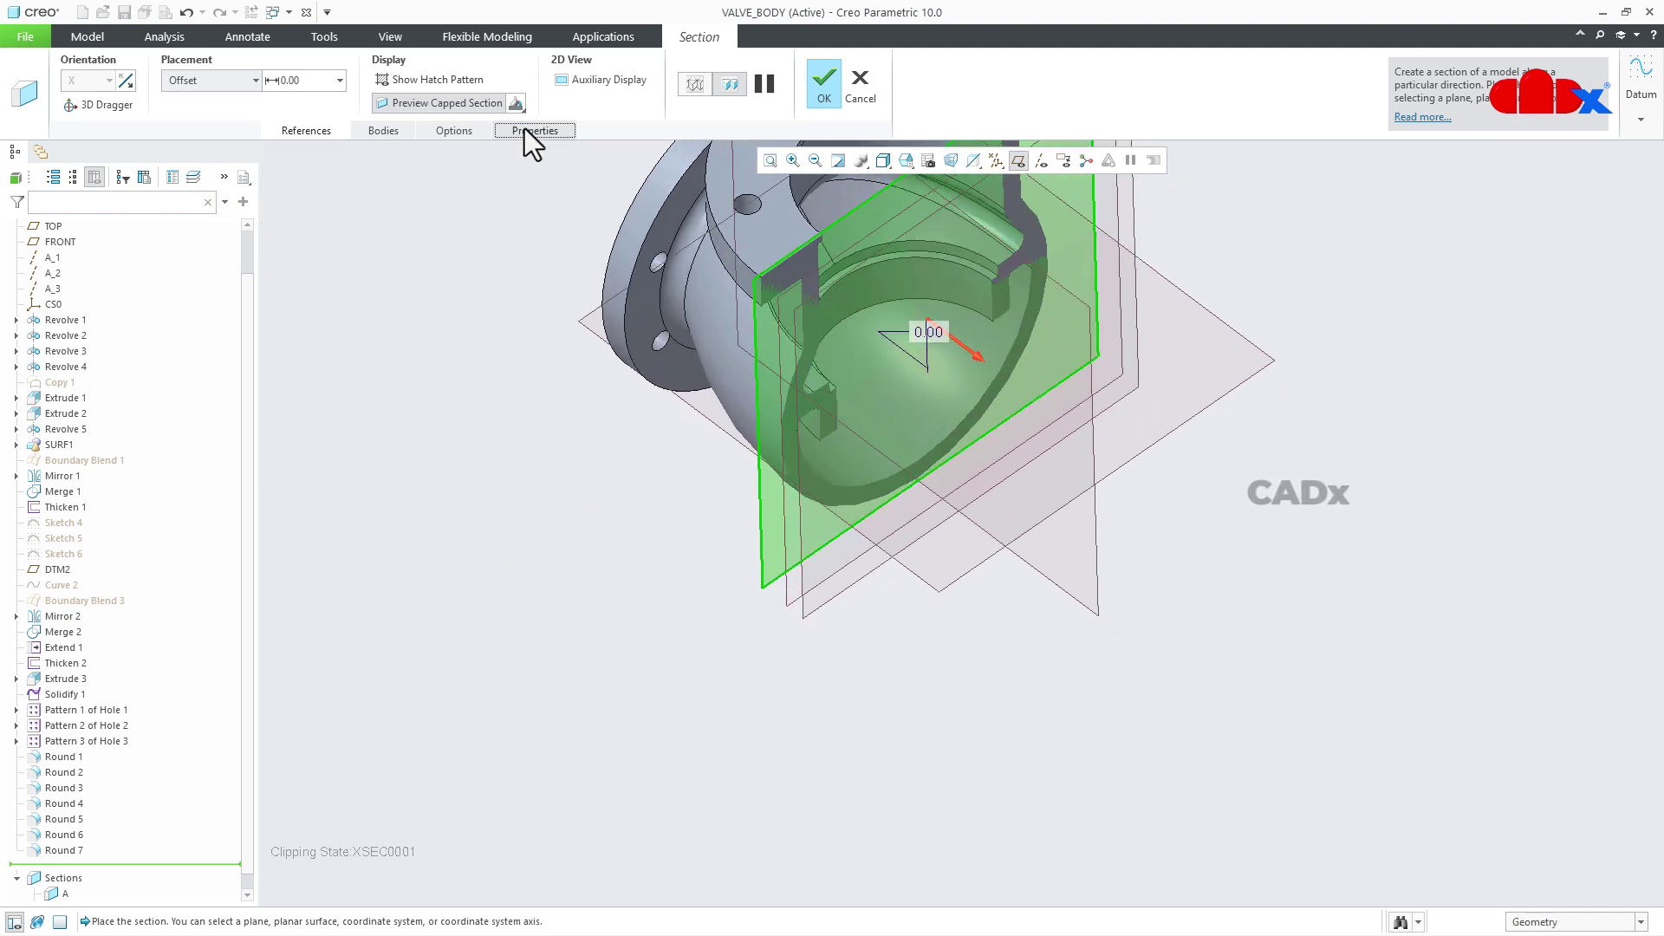
drag(581, 185, 534, 185)
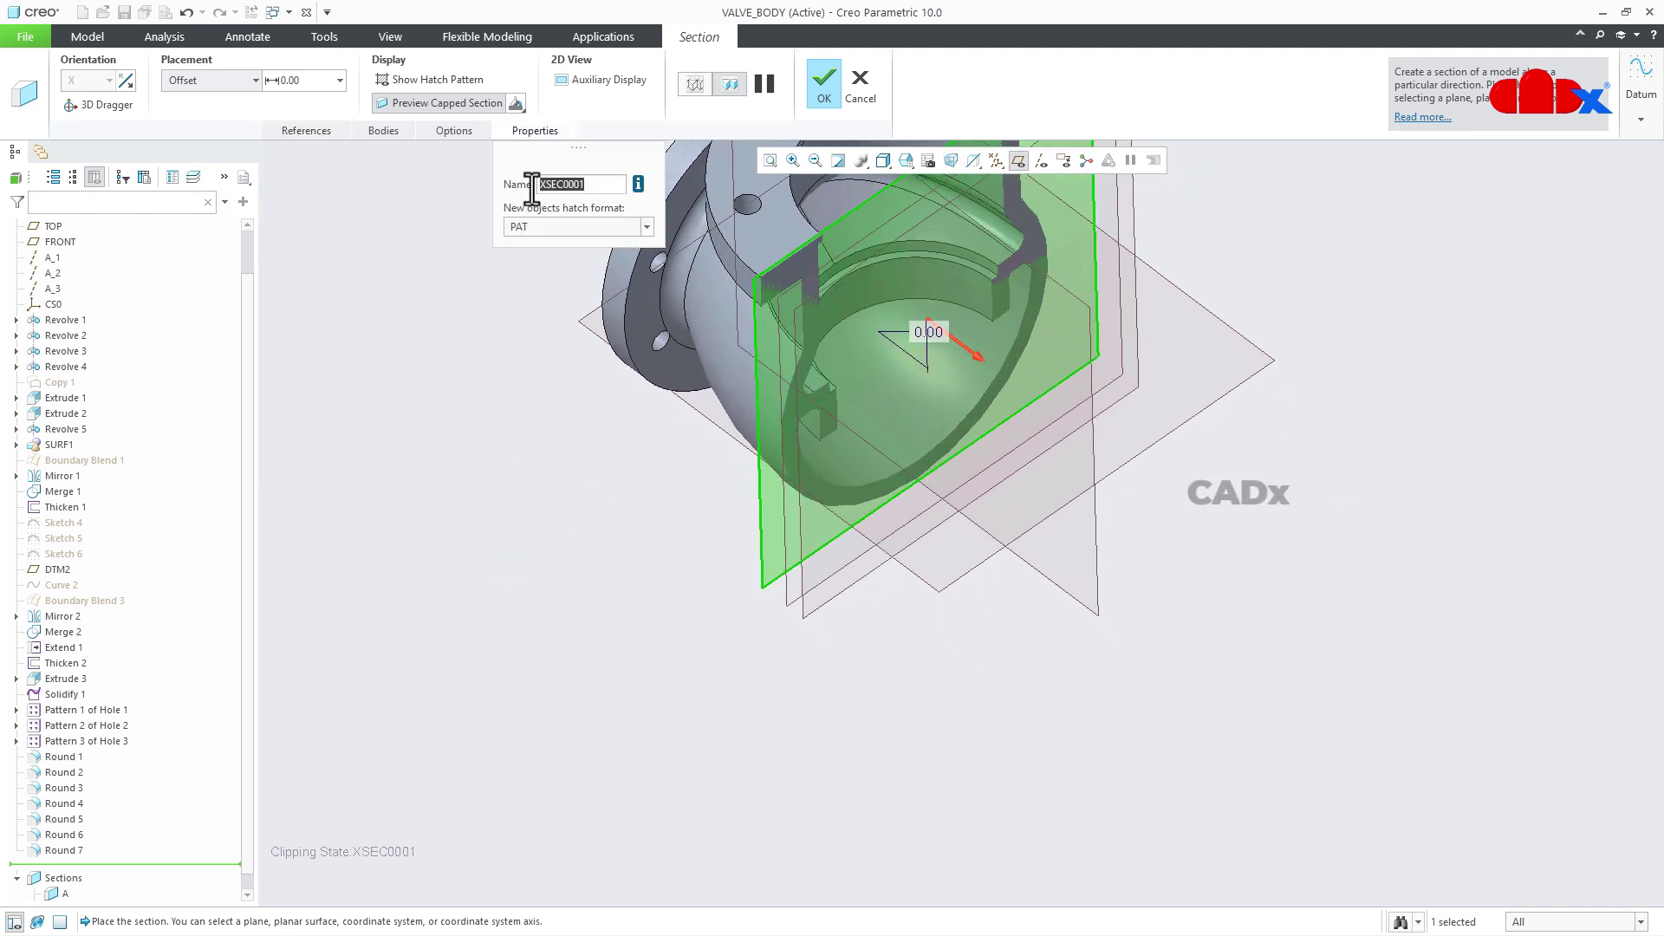
text(B)
key(Return)
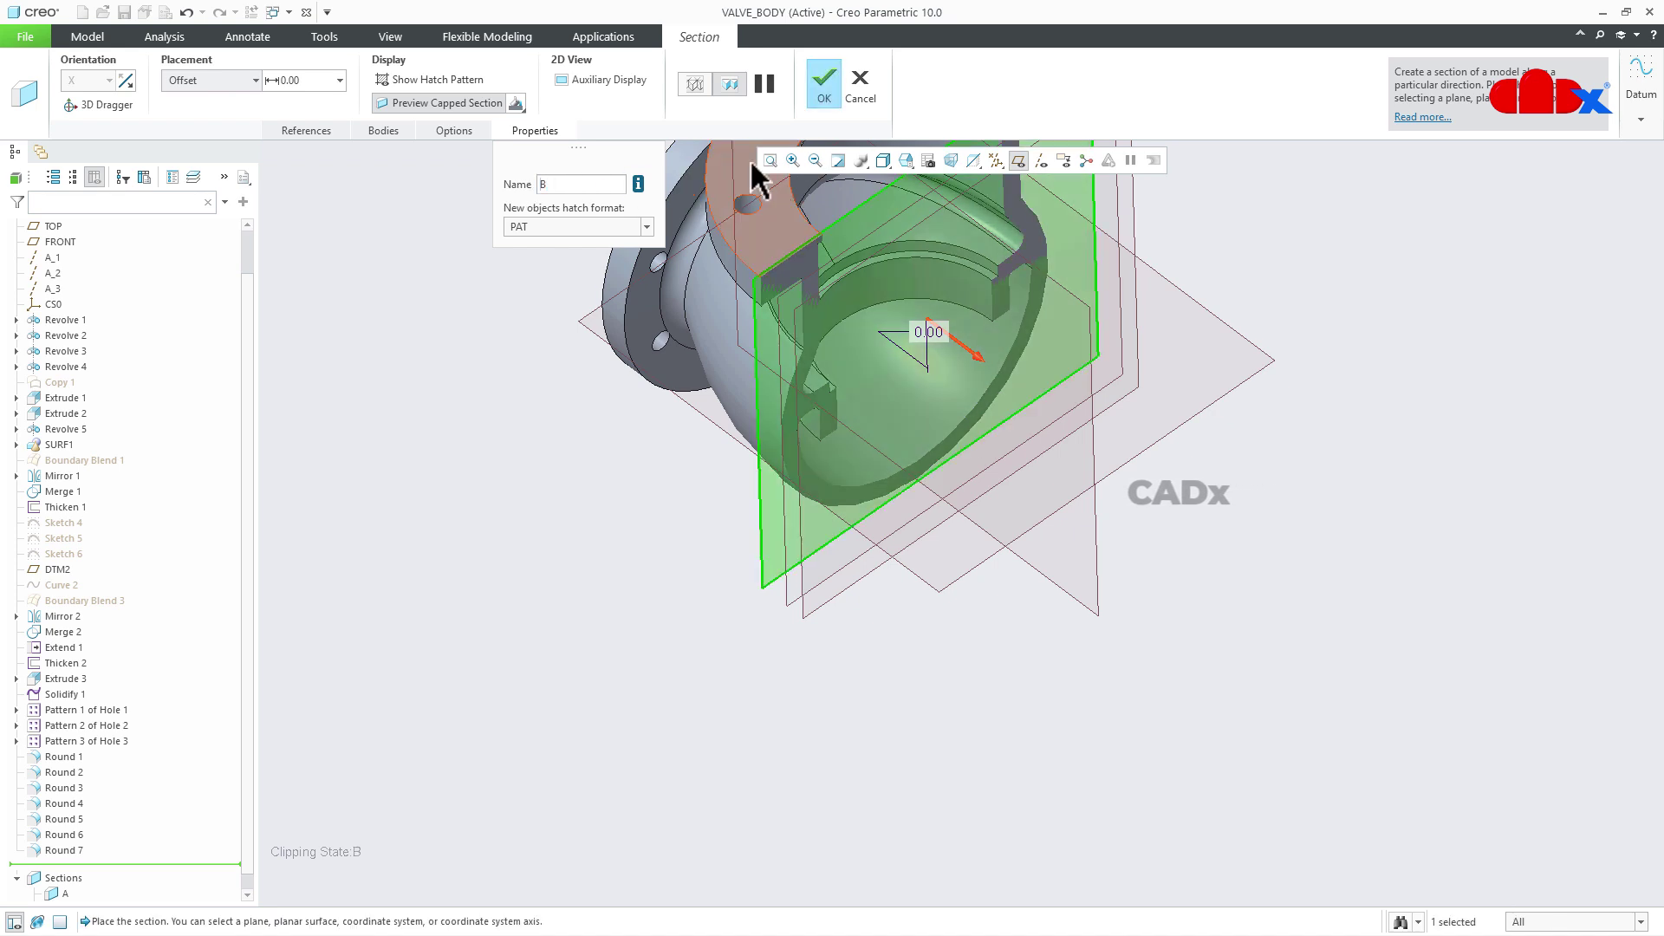
click(825, 86)
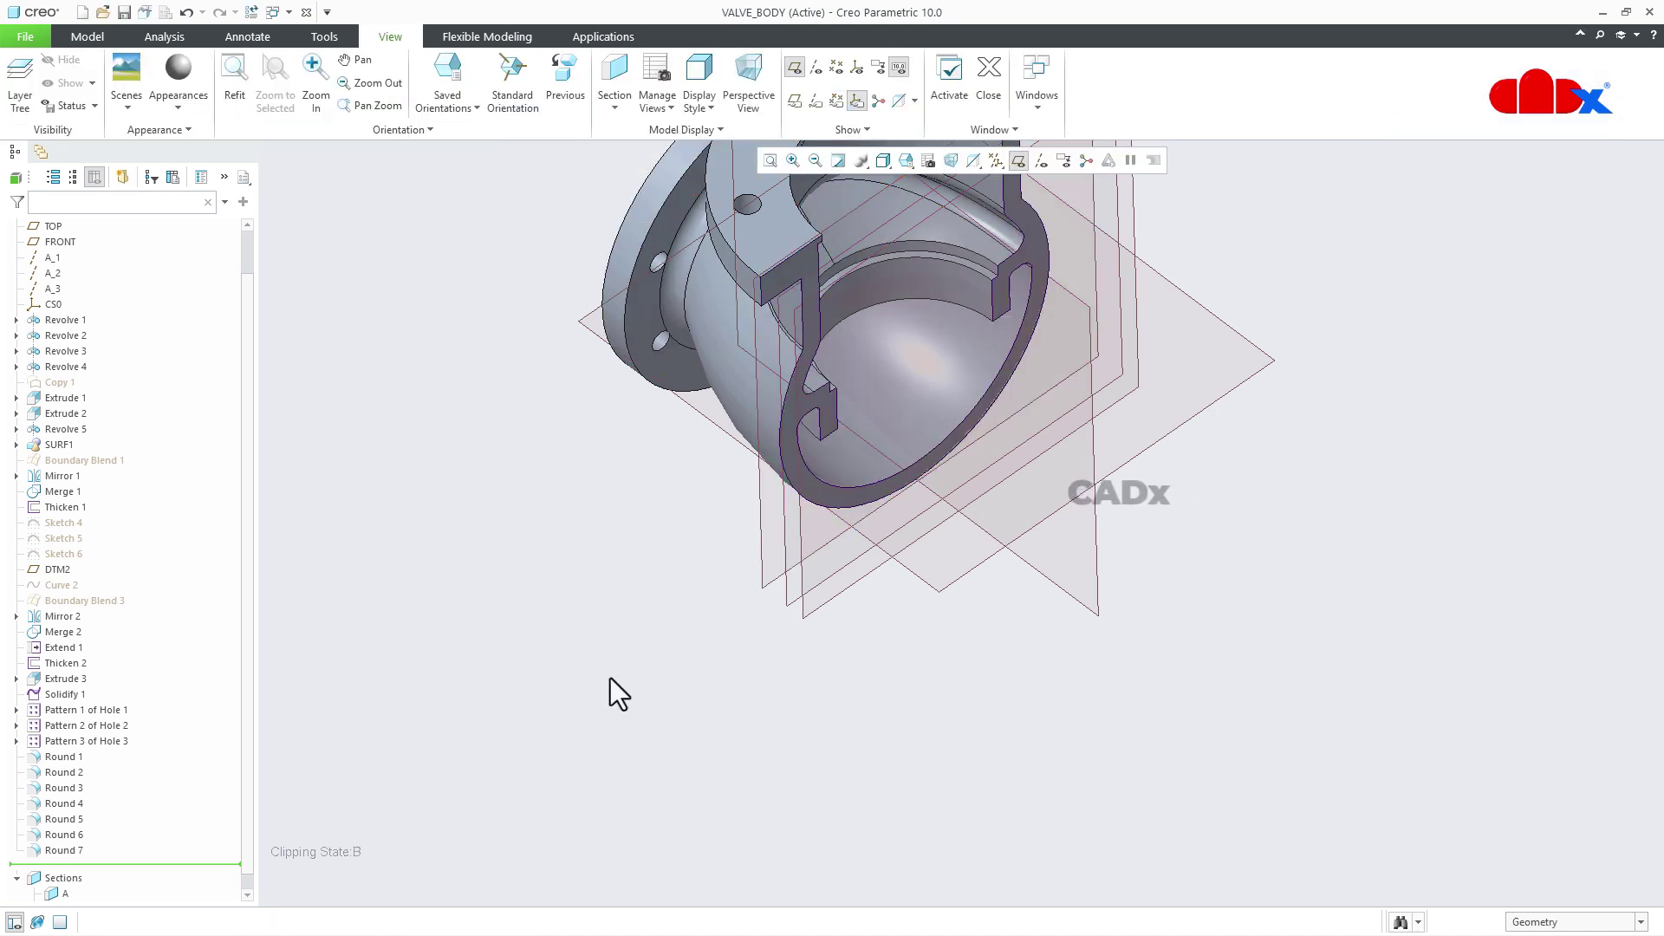
Turn off section B's clipping, return to standard isometric orientation, and hide datum planes
click(55, 894)
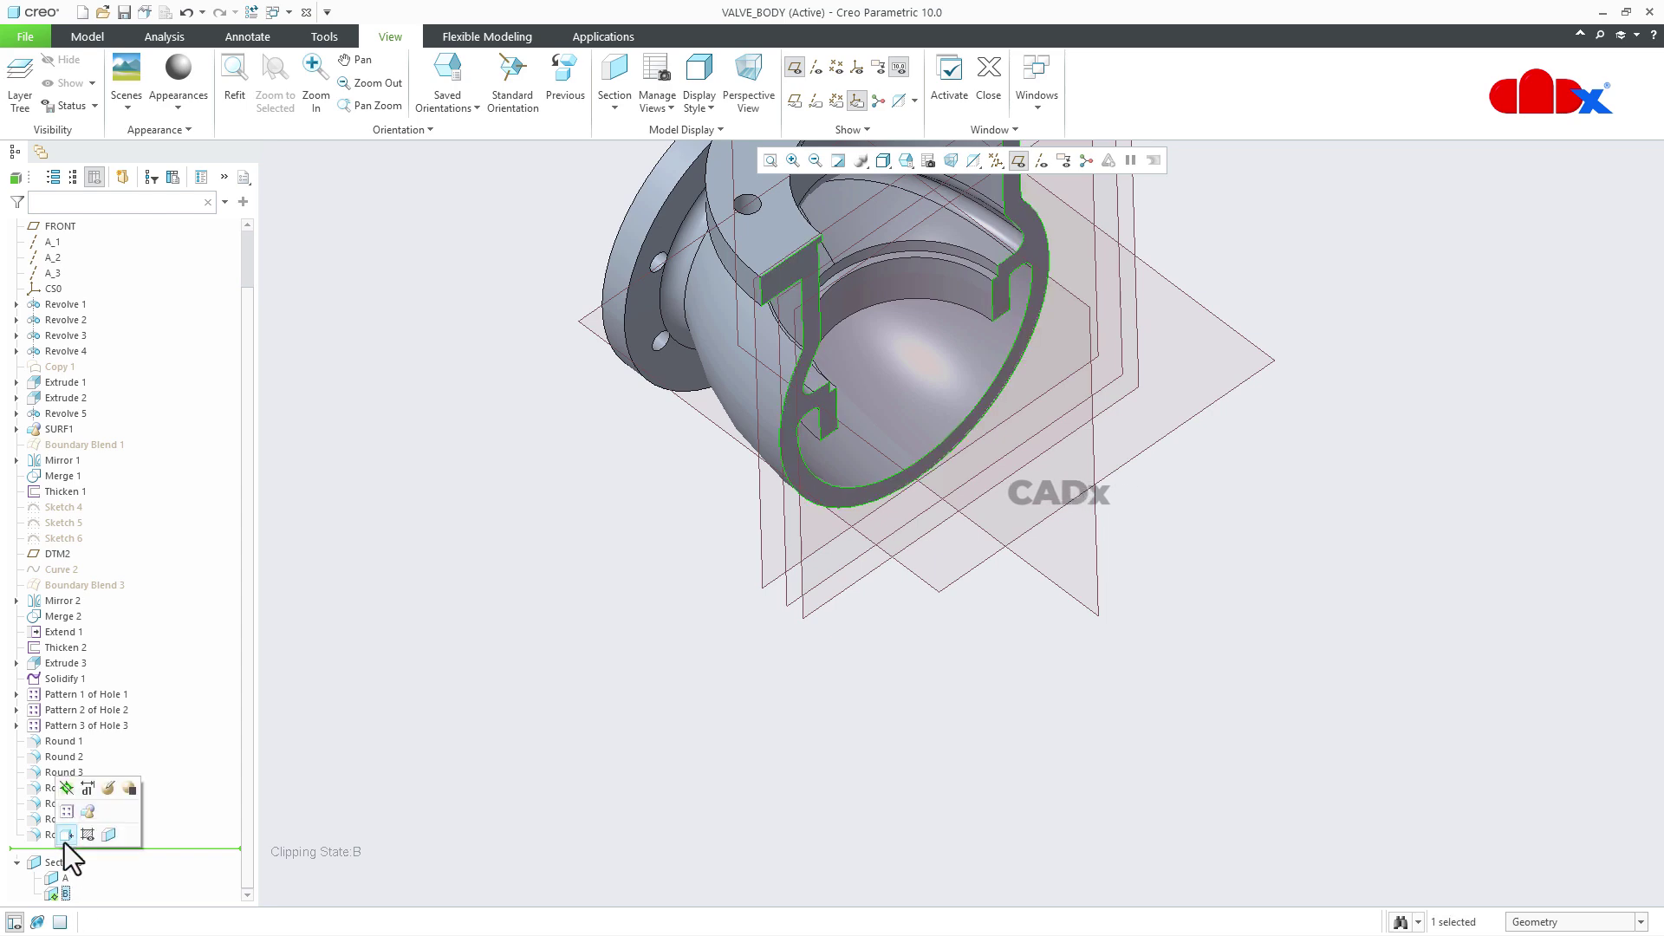
click(64, 787)
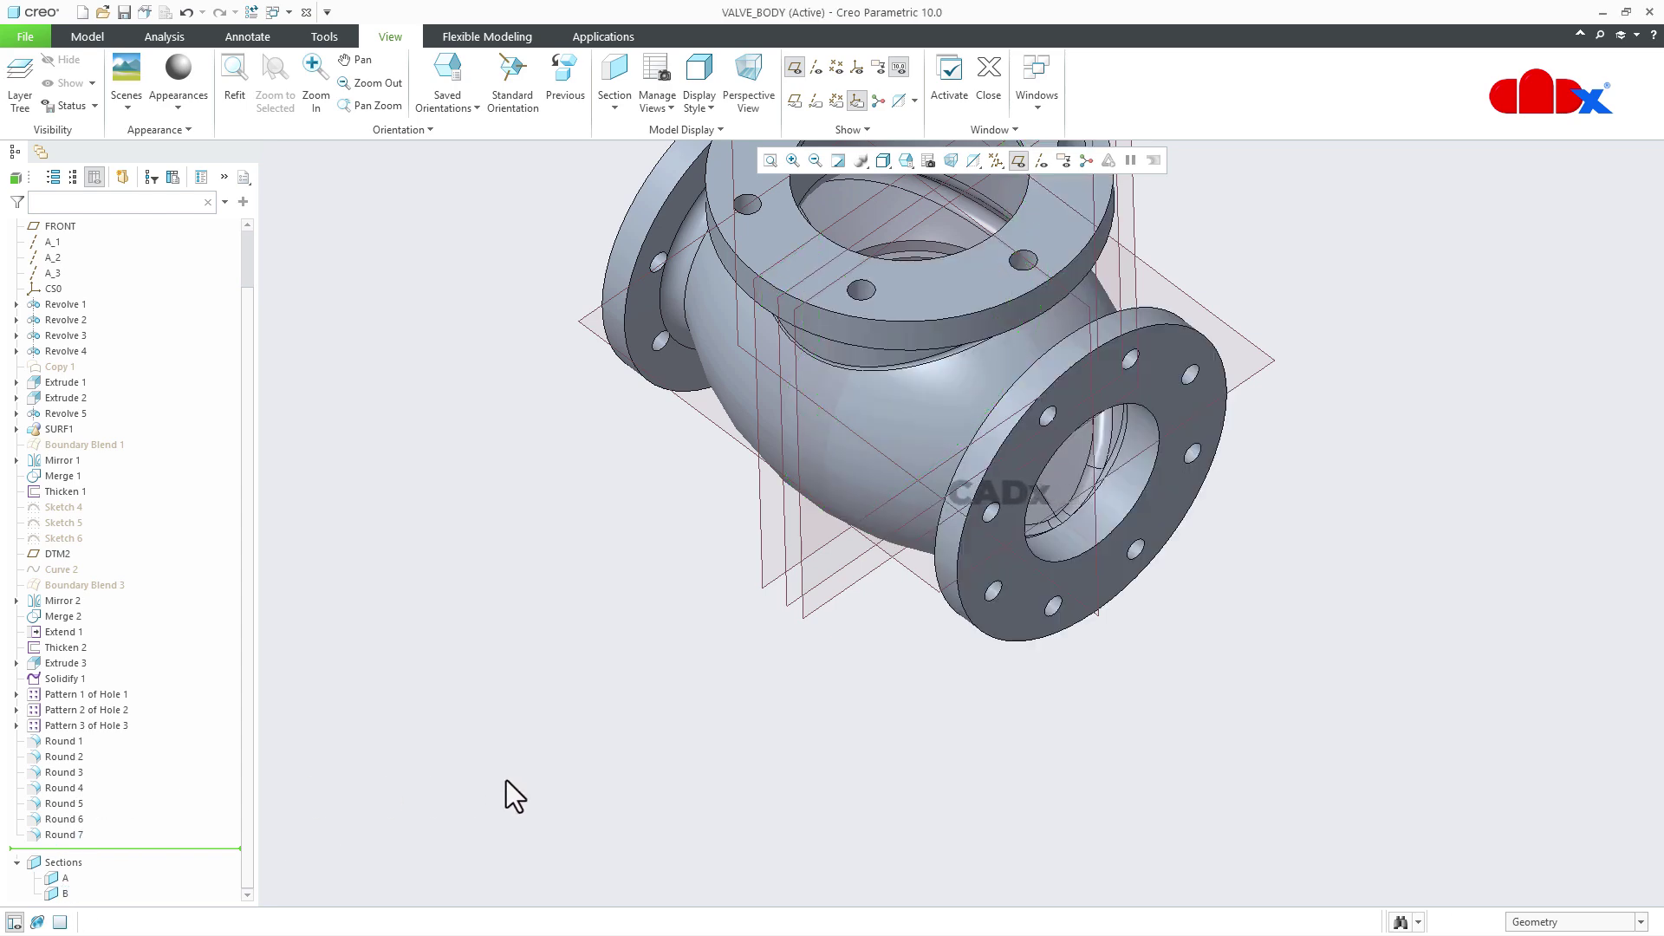
key(ctrl+d)
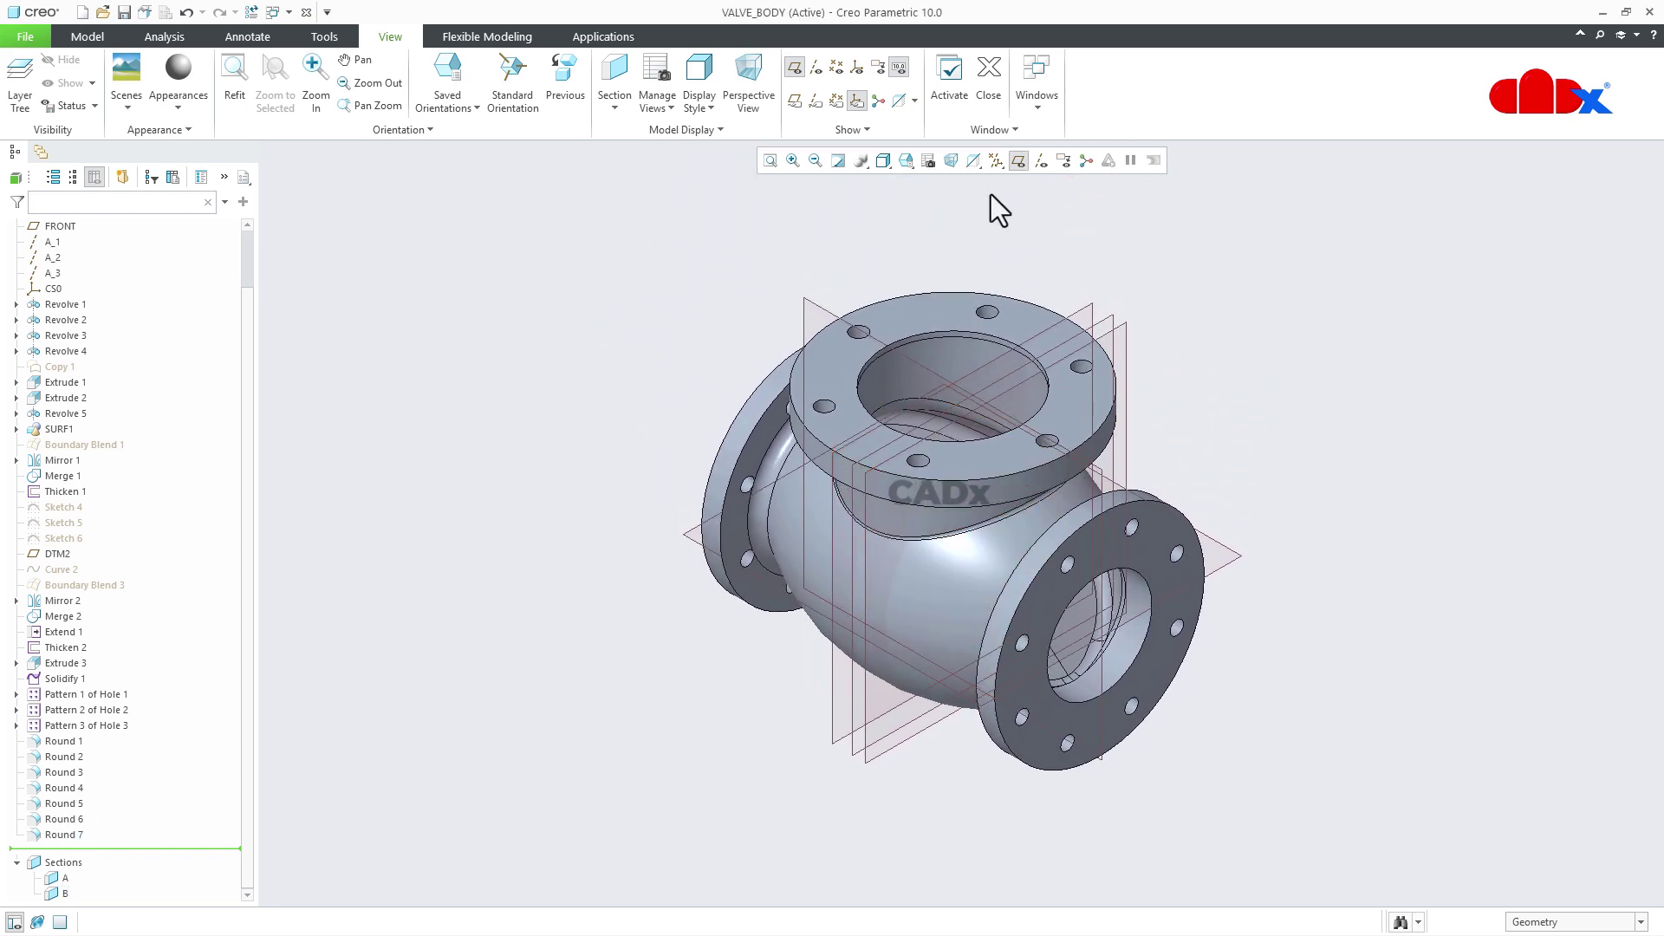
click(1019, 161)
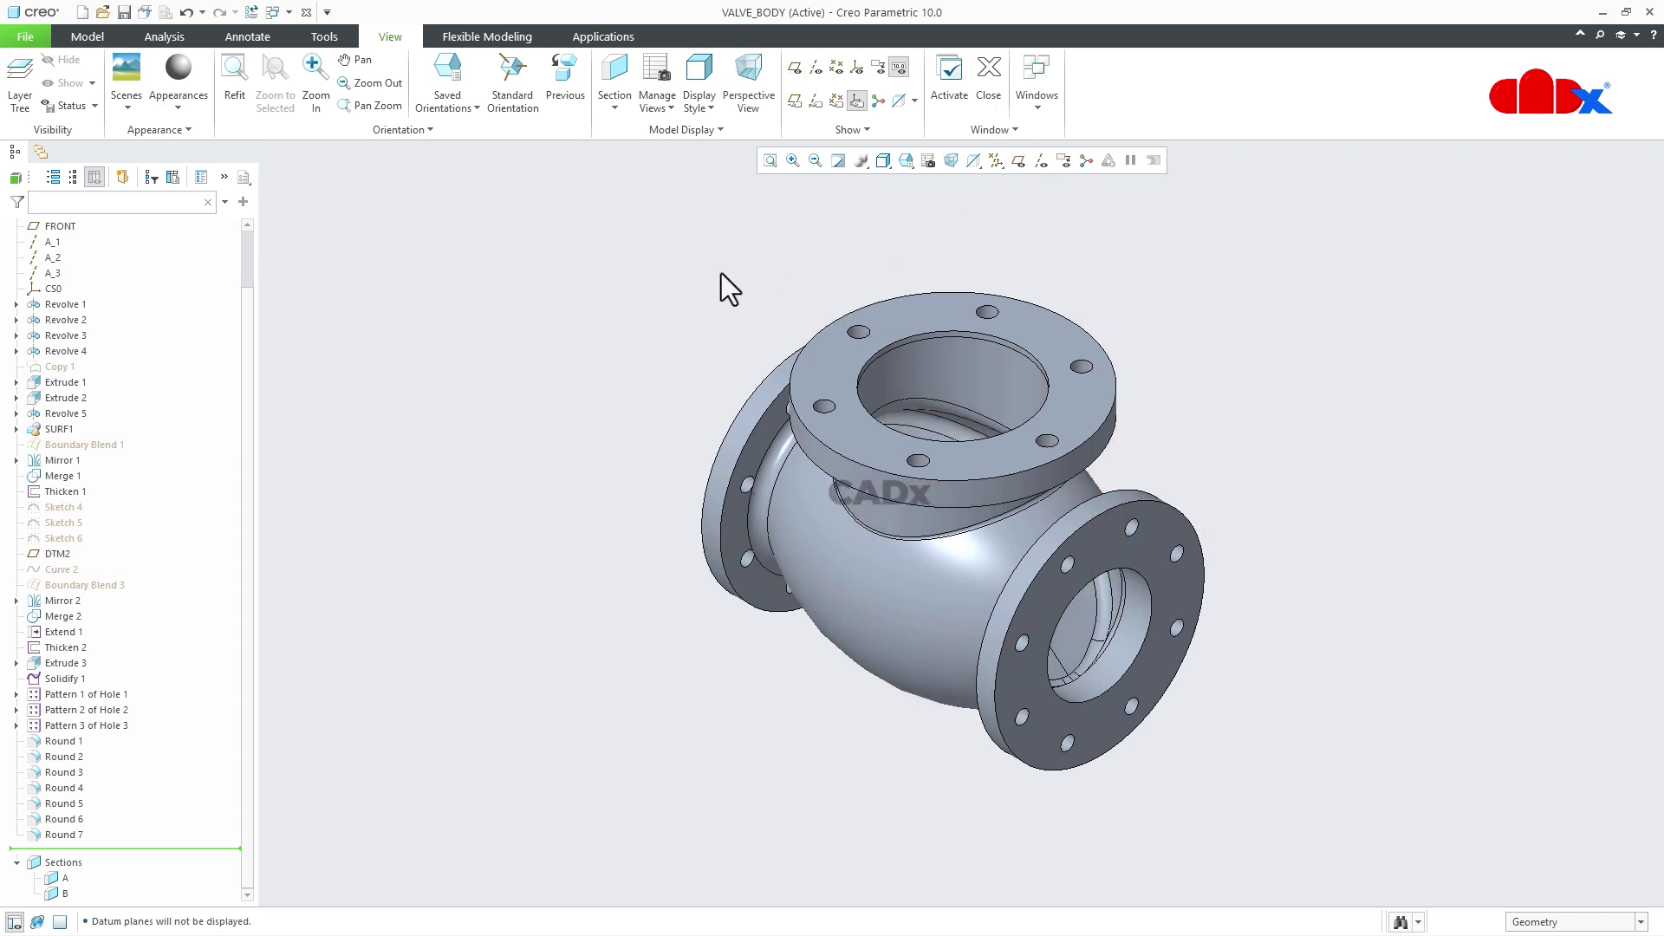
click(289, 13)
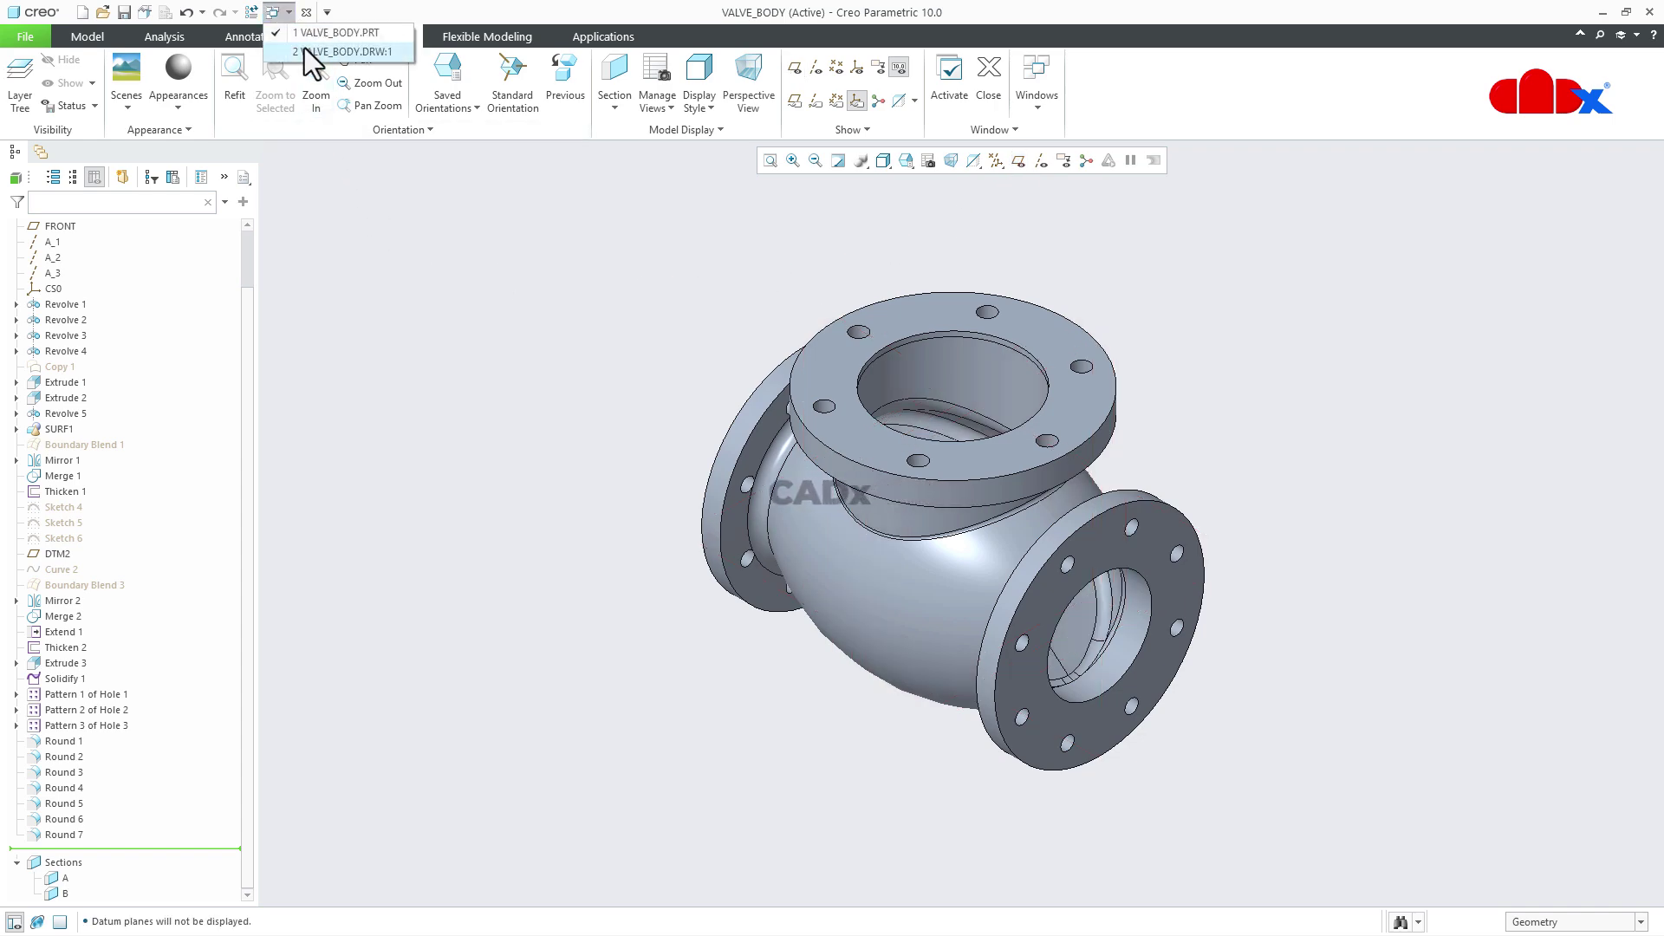
In VALVE_BODY.DRW, make the right view a 2D cross-section using section B
click(304, 51)
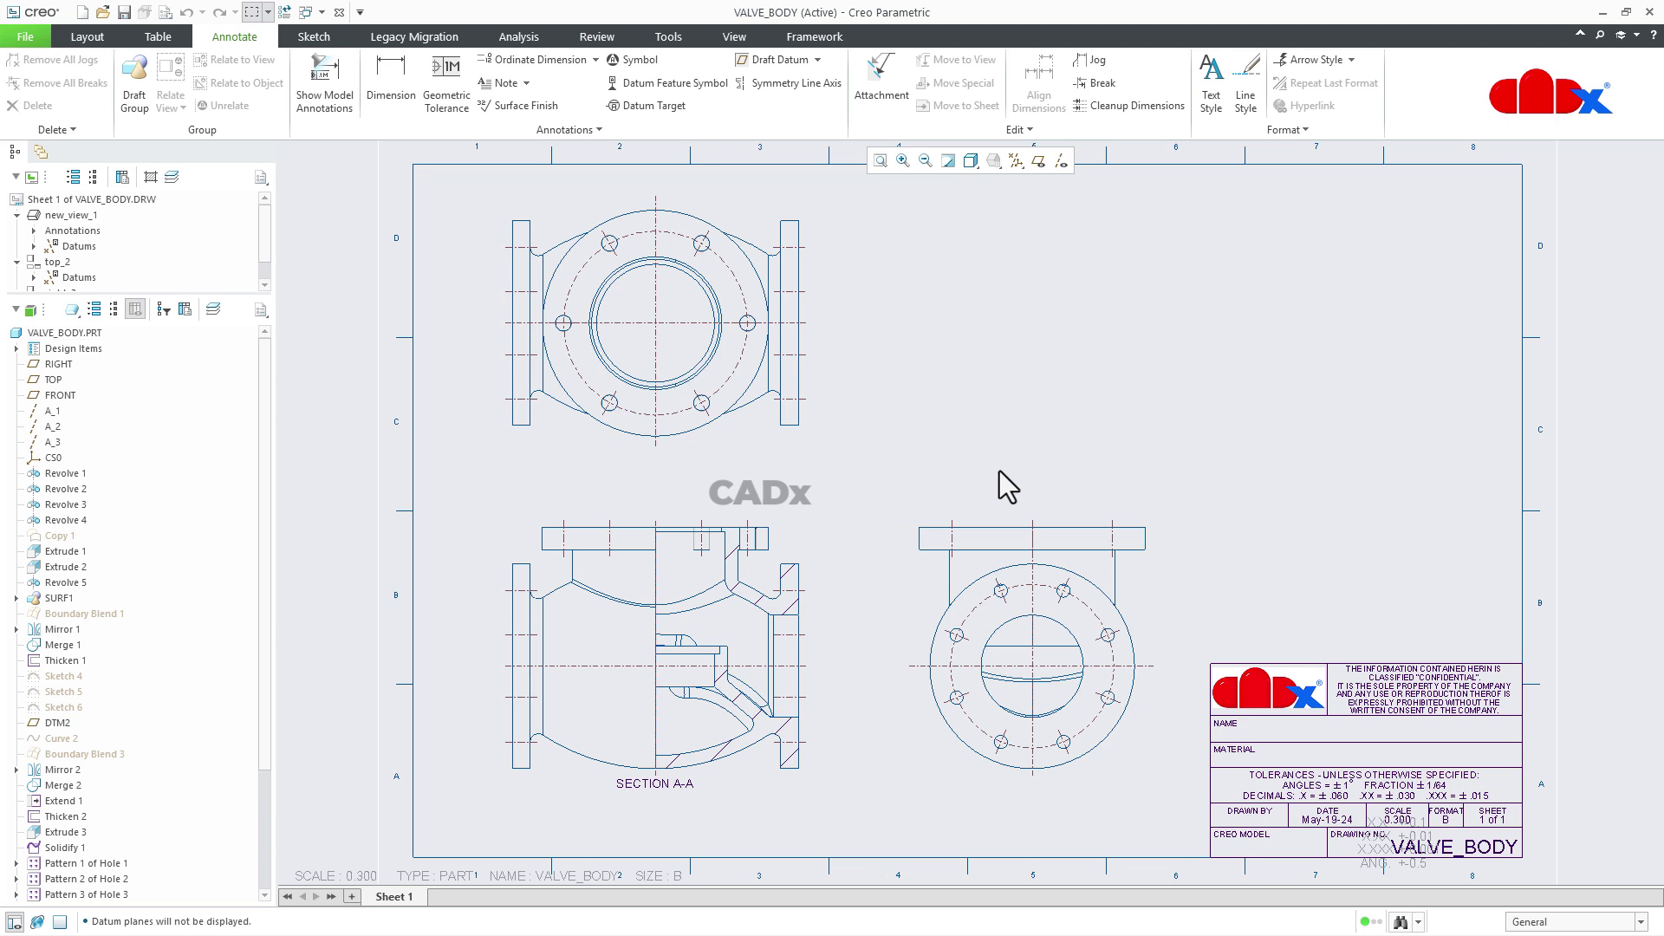
click(1138, 613)
double_click(1139, 614)
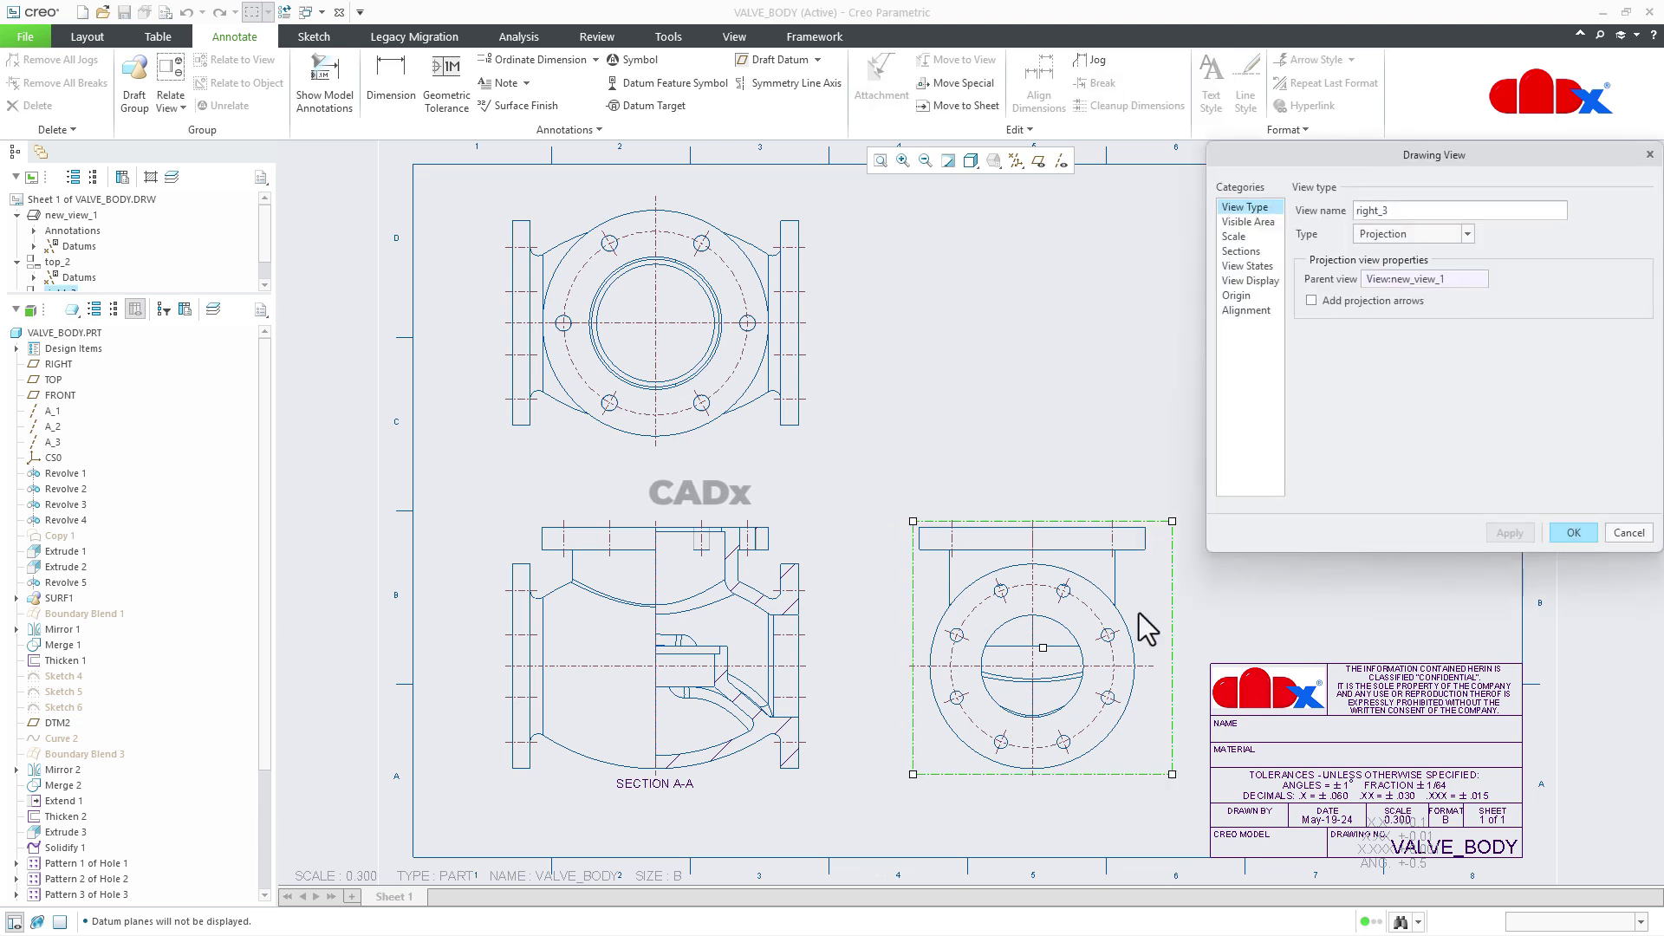
click(1249, 252)
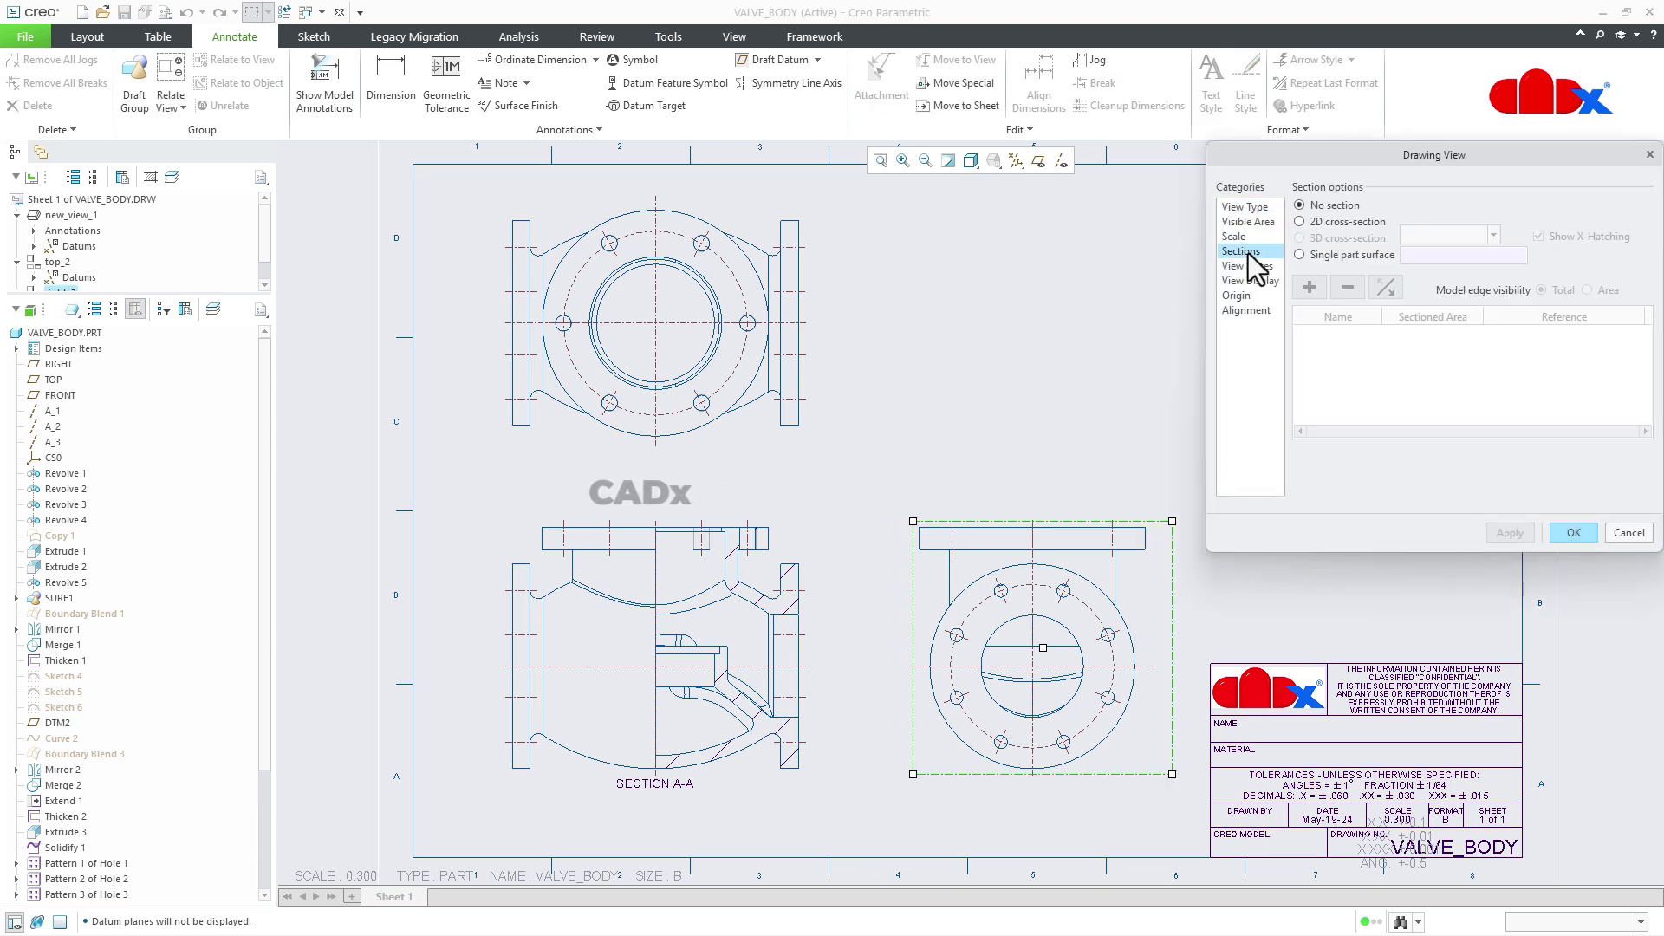
click(1315, 221)
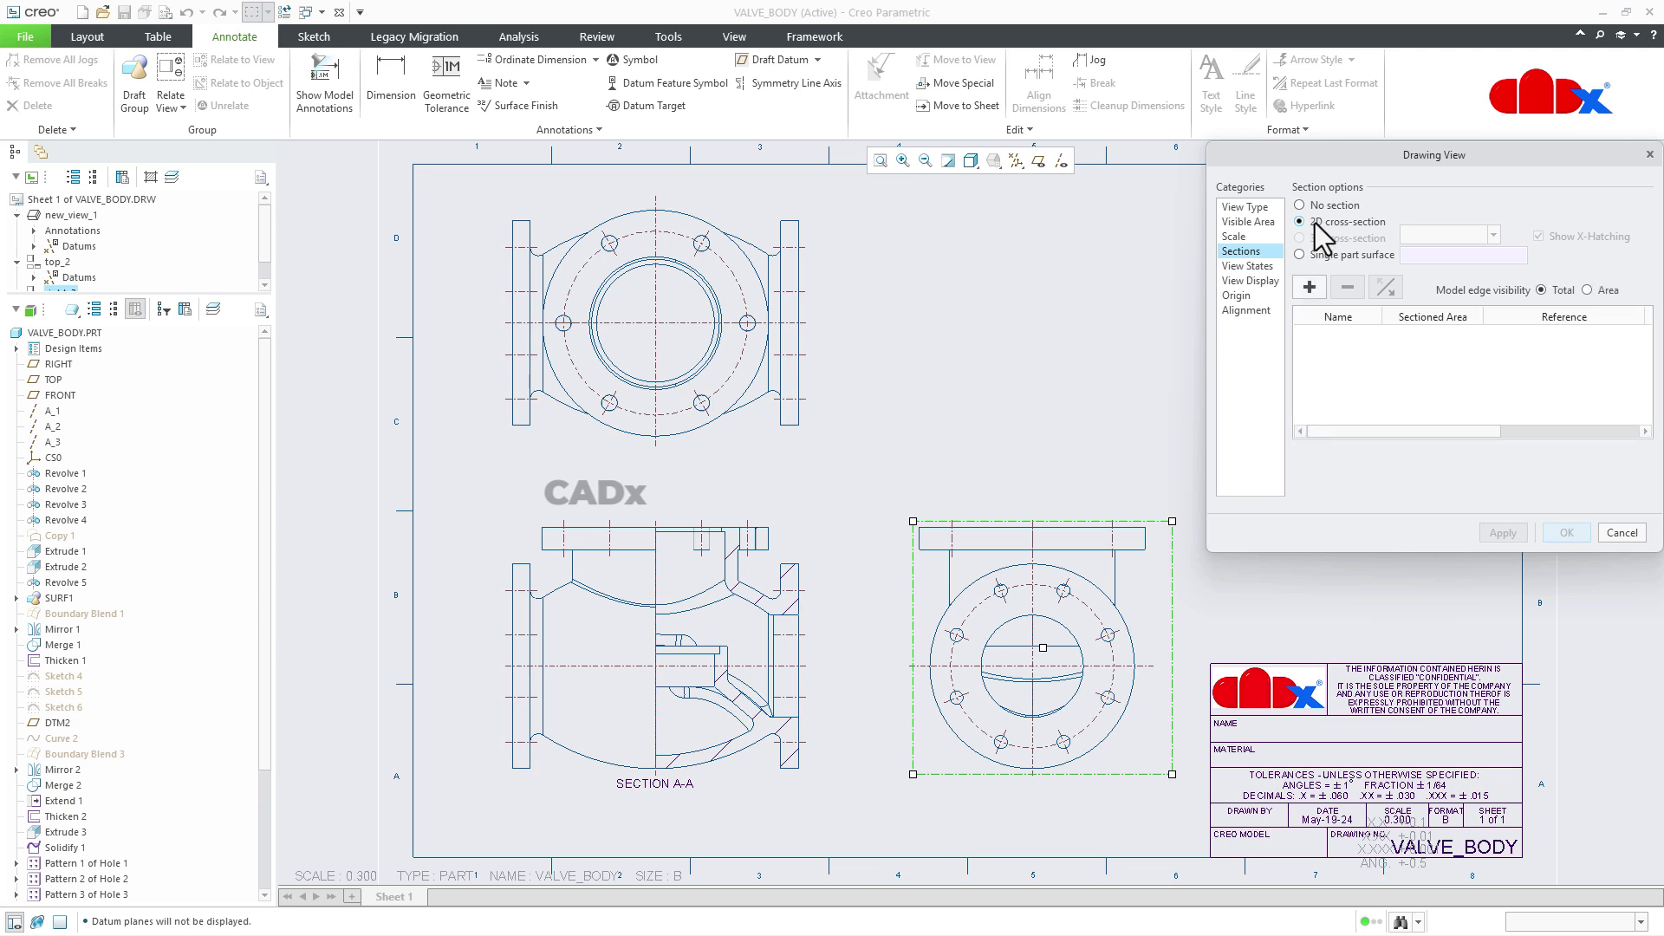
click(1315, 288)
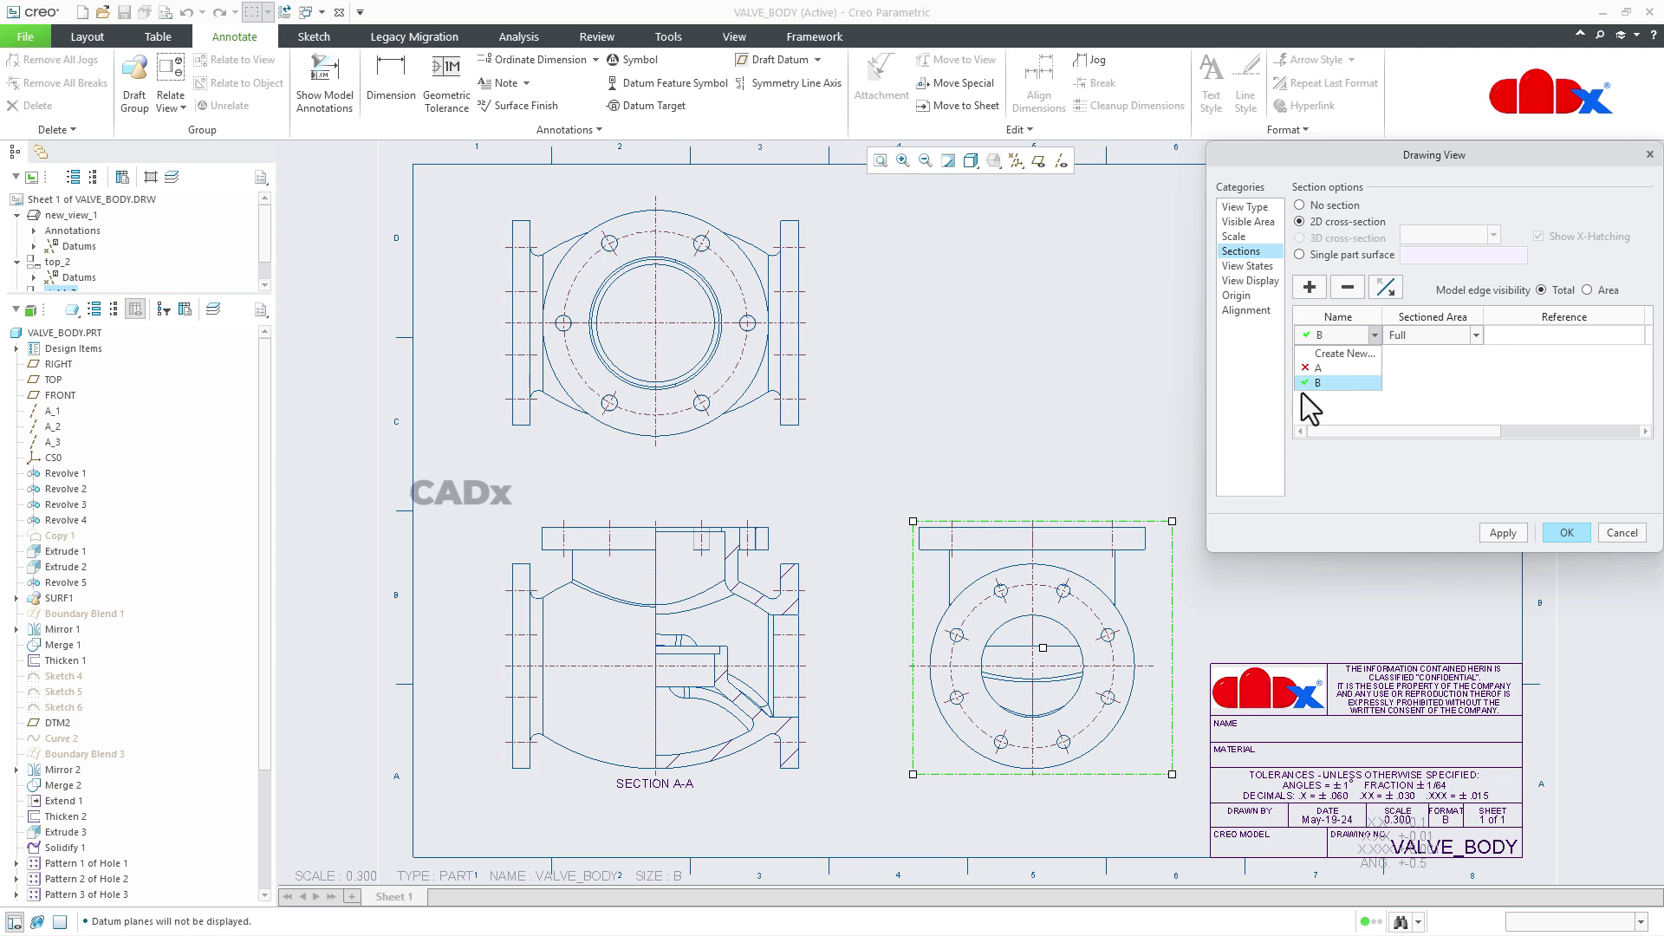
click(1362, 382)
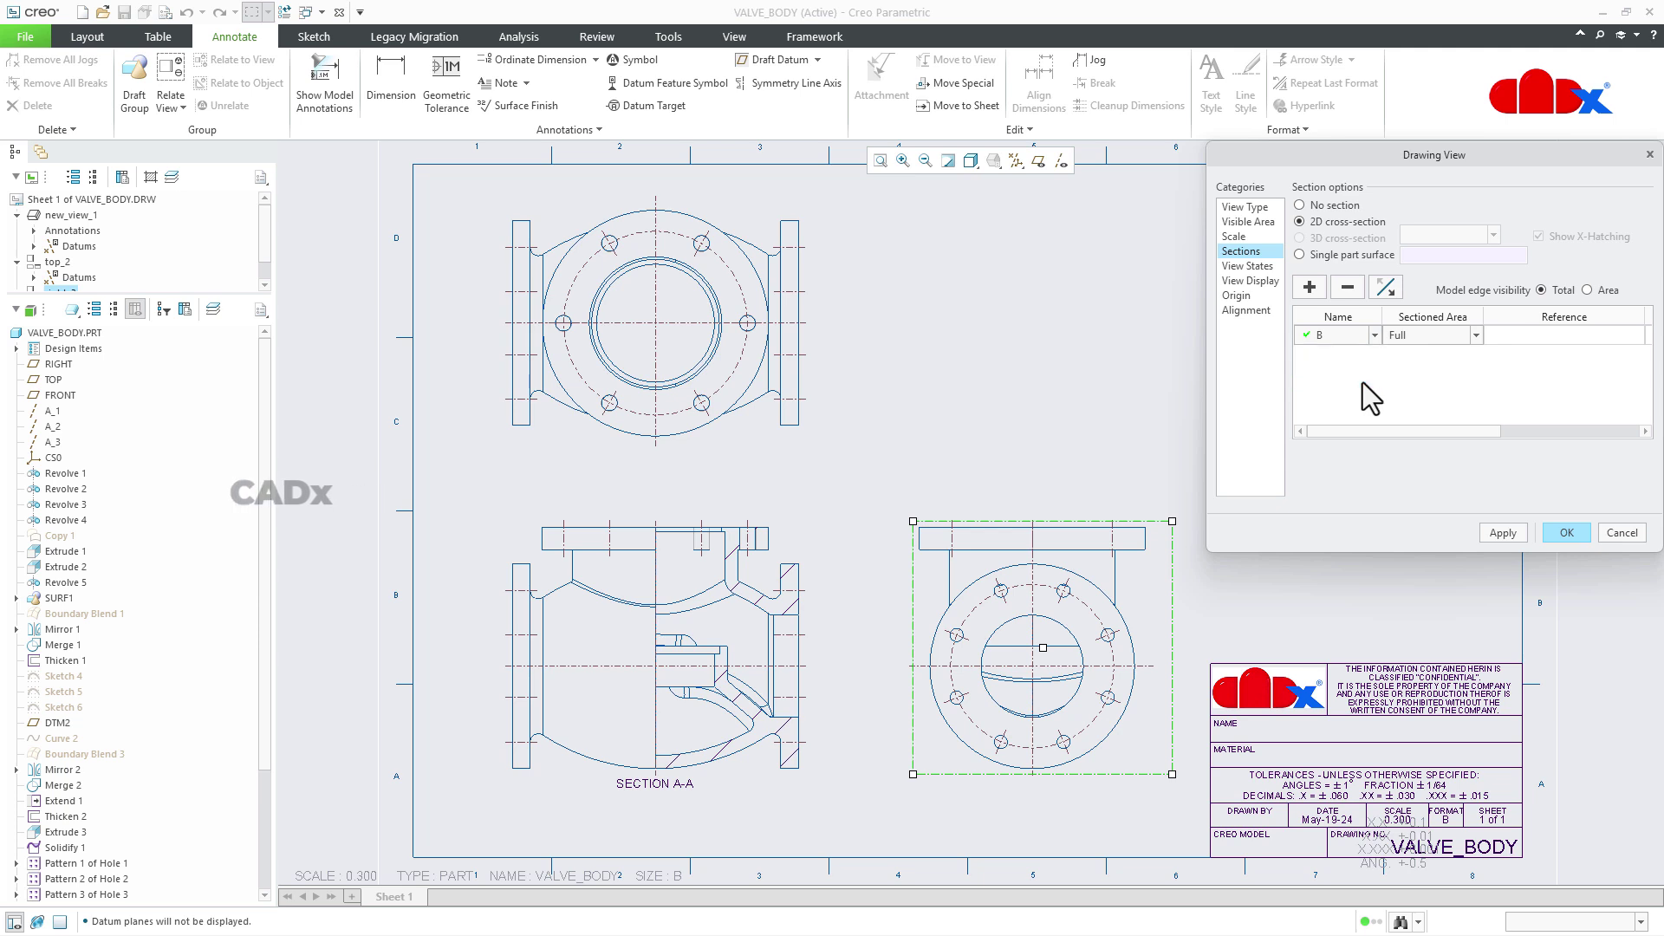
click(1495, 534)
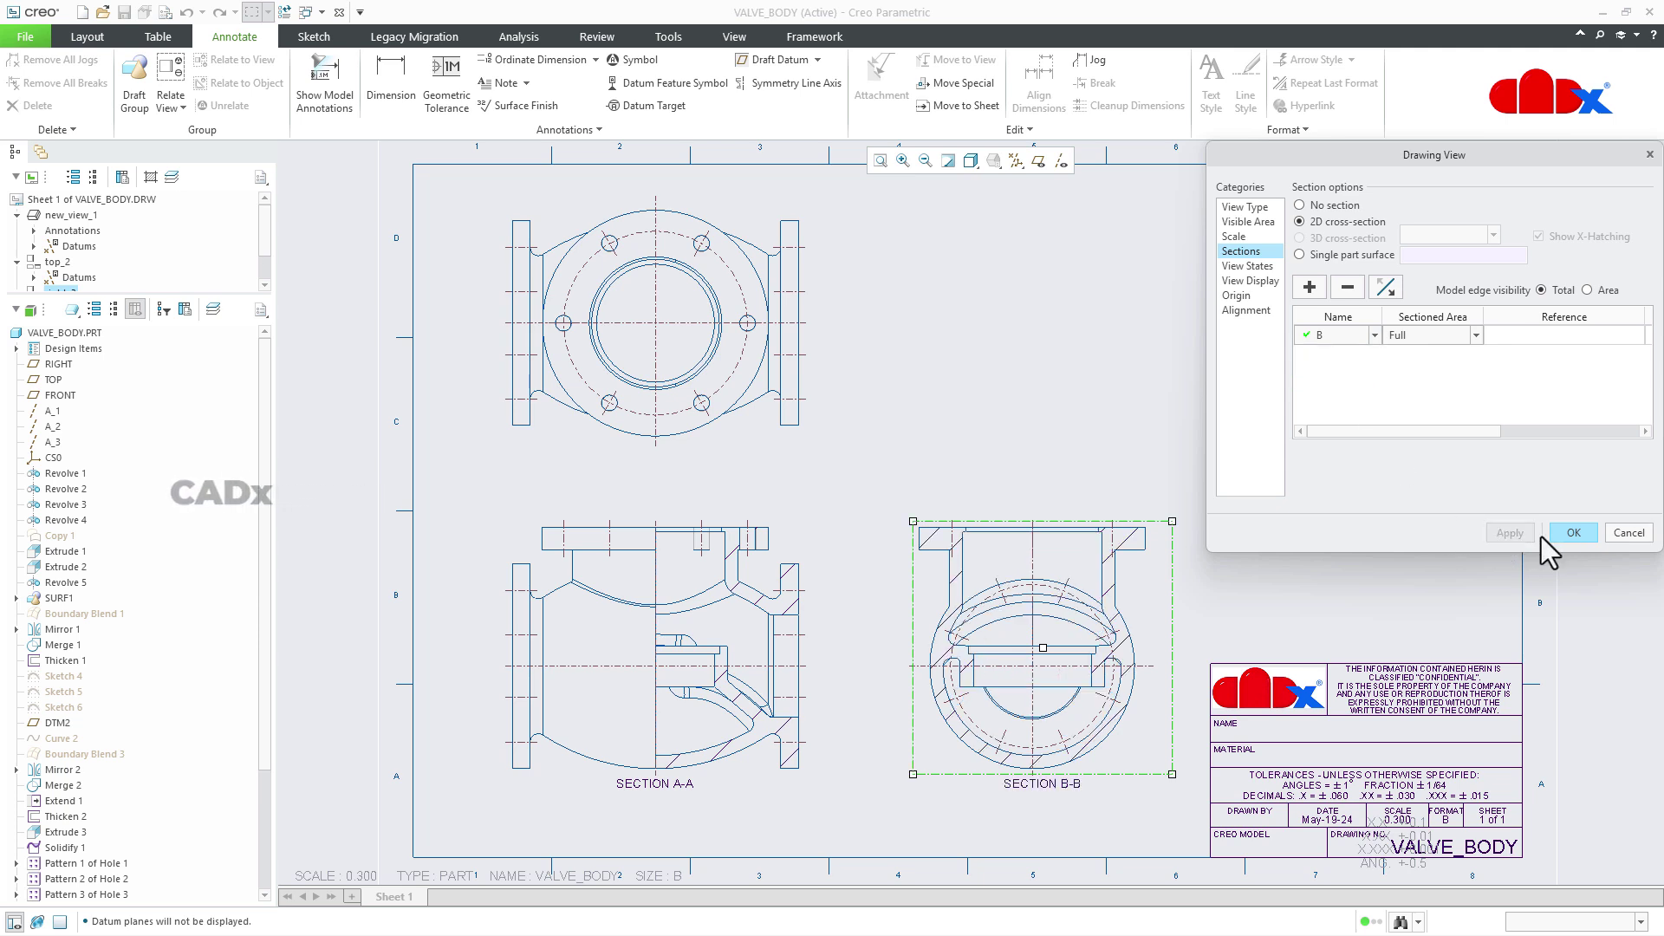
click(1574, 534)
middle_drag(1230, 550, 1230, 490)
scroll(1175, 689, down, 2)
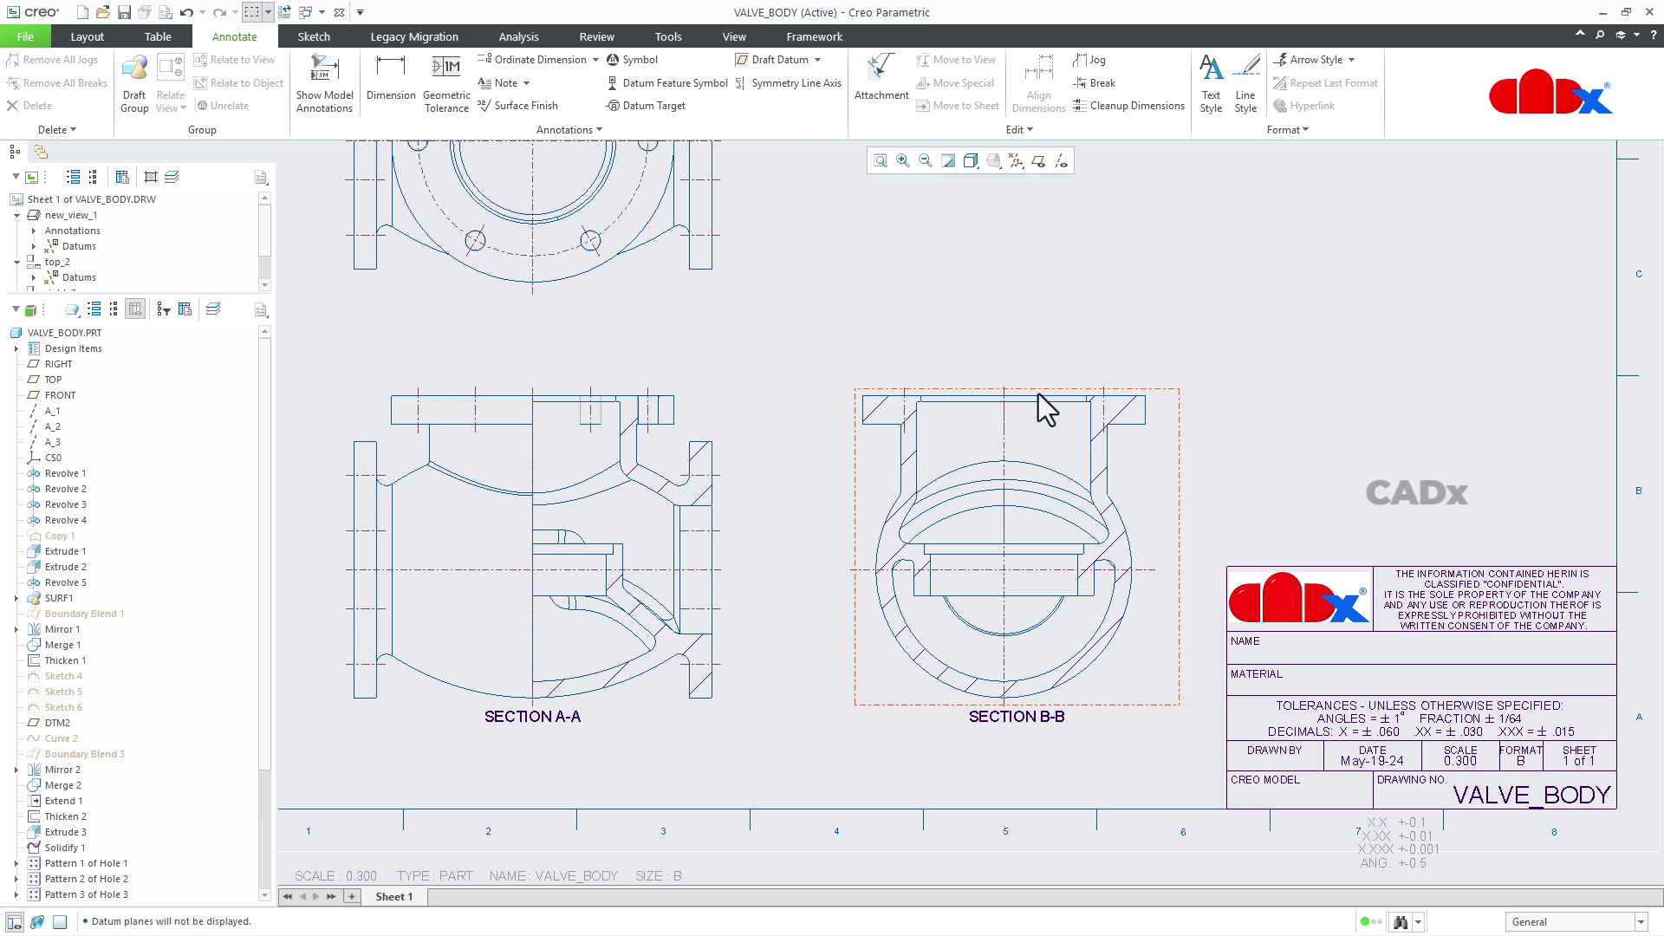
click(882, 162)
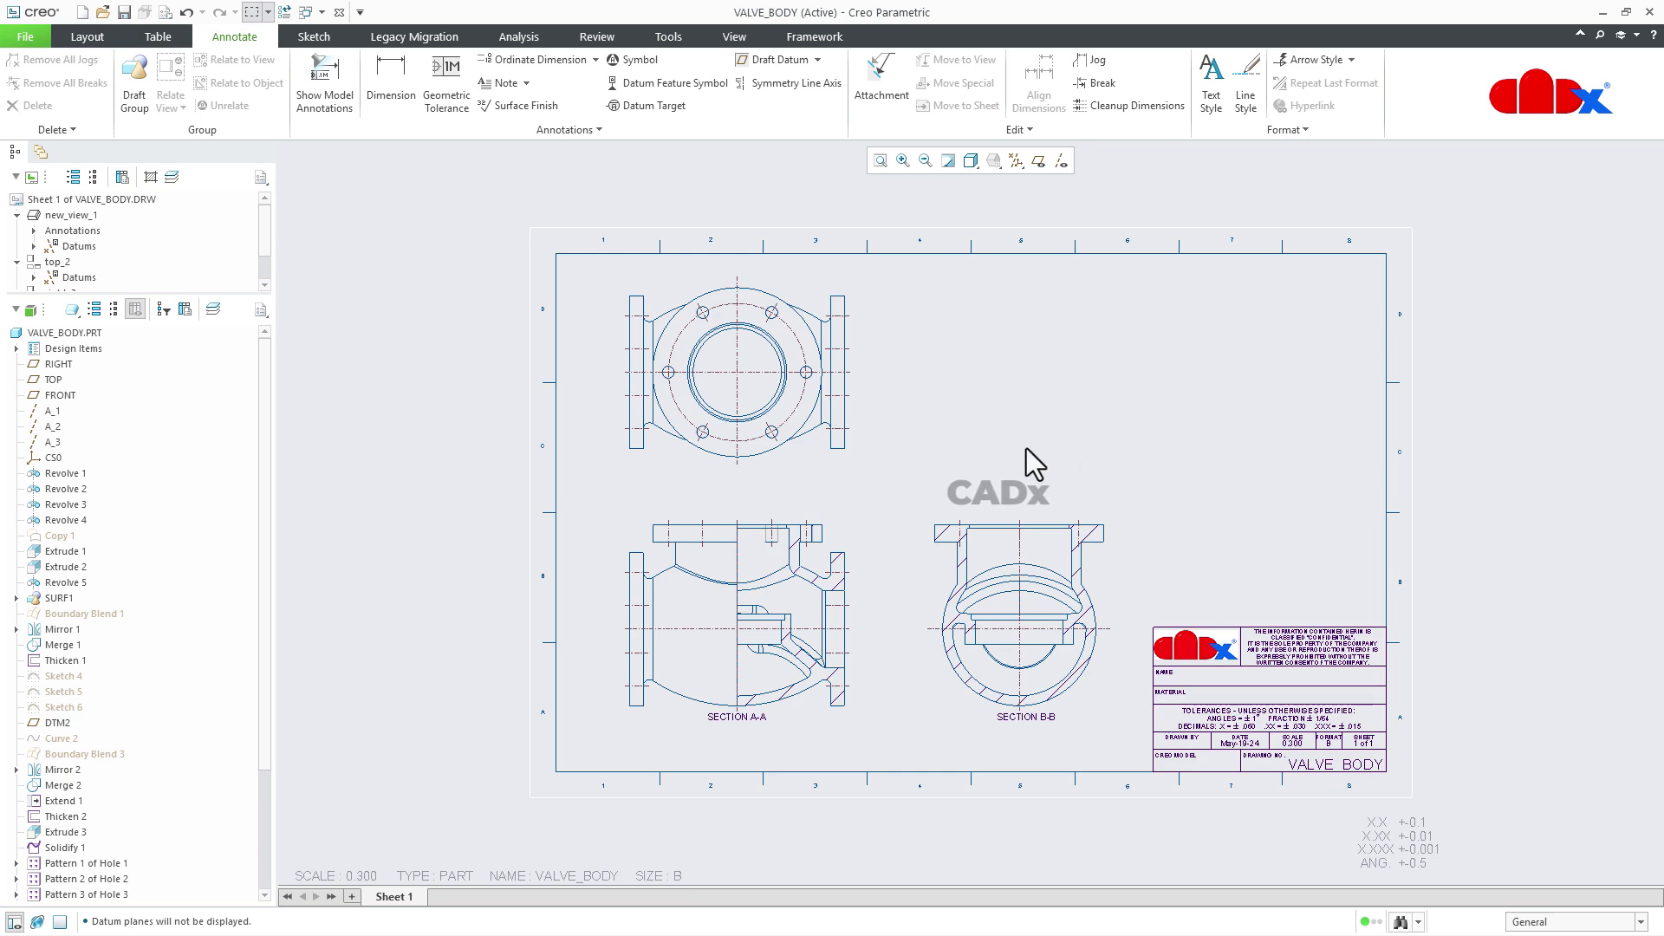
scroll(1026, 449, down, 1)
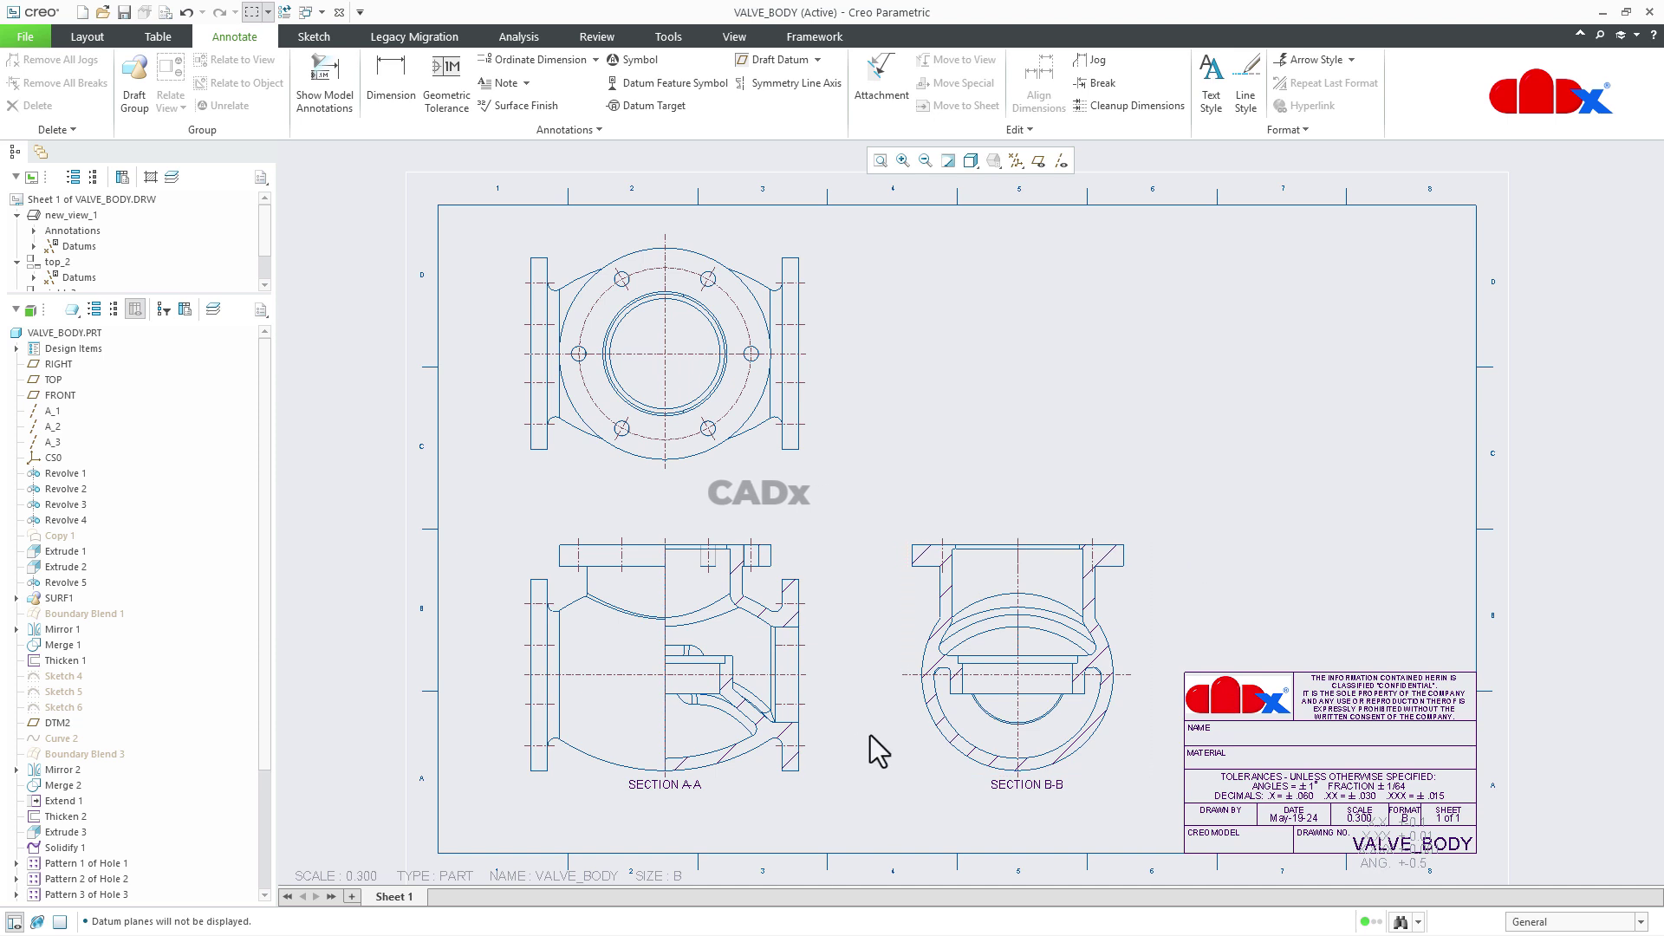
Set the SECTION A-A front view's sections to No section
double_click(746, 764)
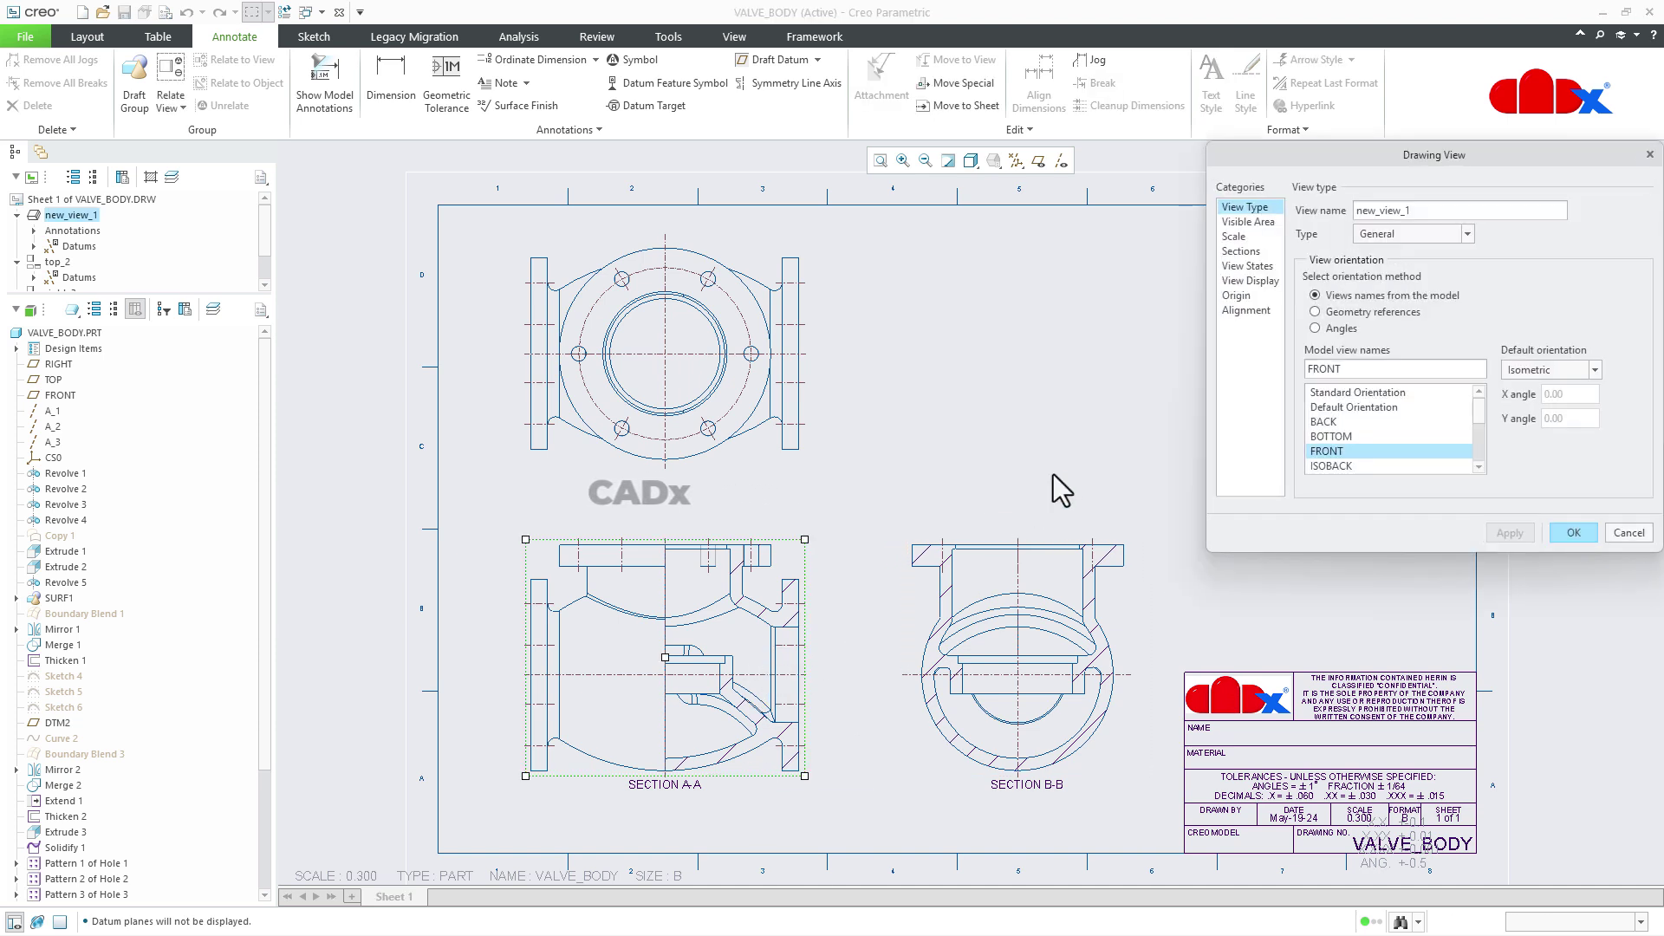
click(1252, 252)
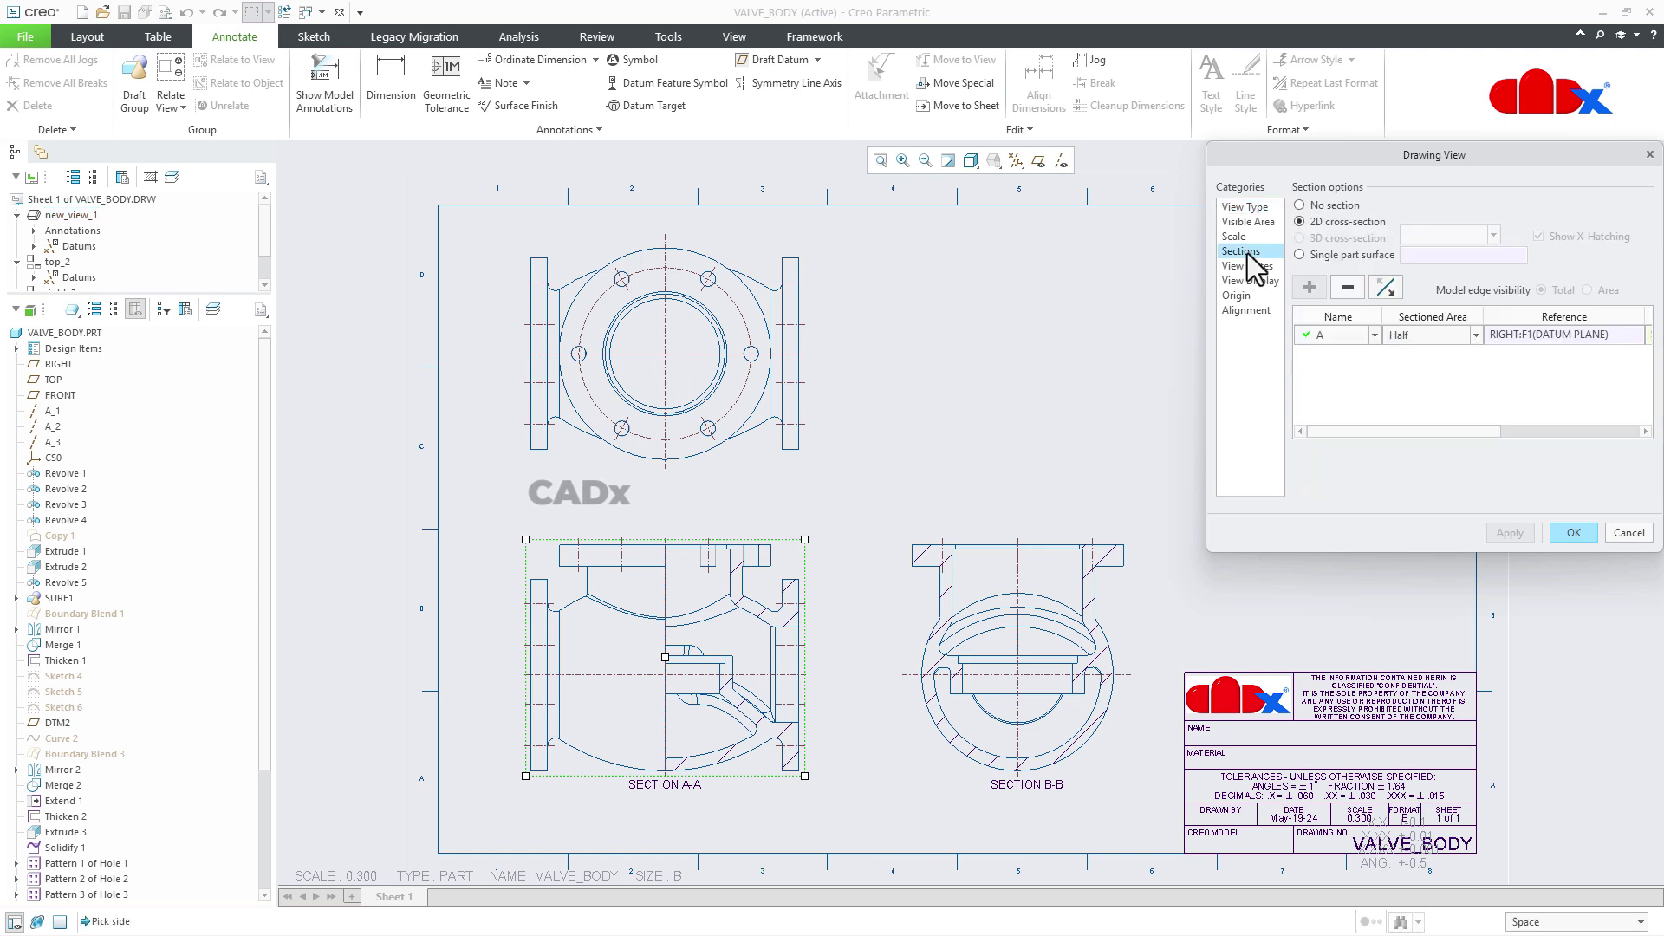
click(1317, 205)
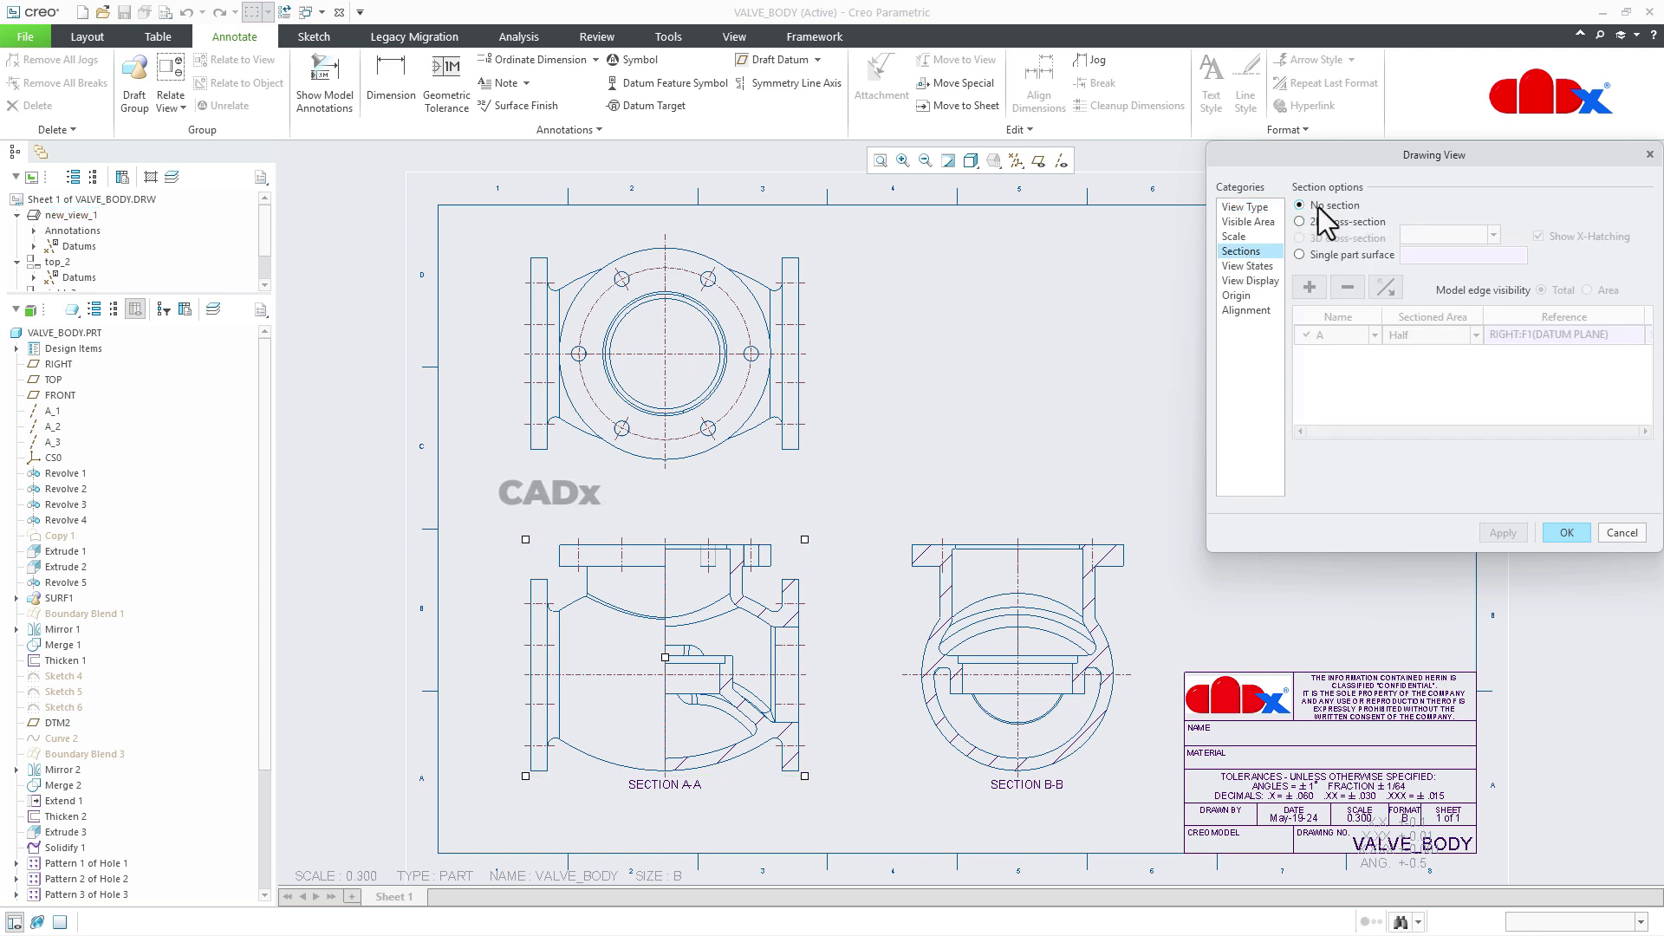
click(1508, 533)
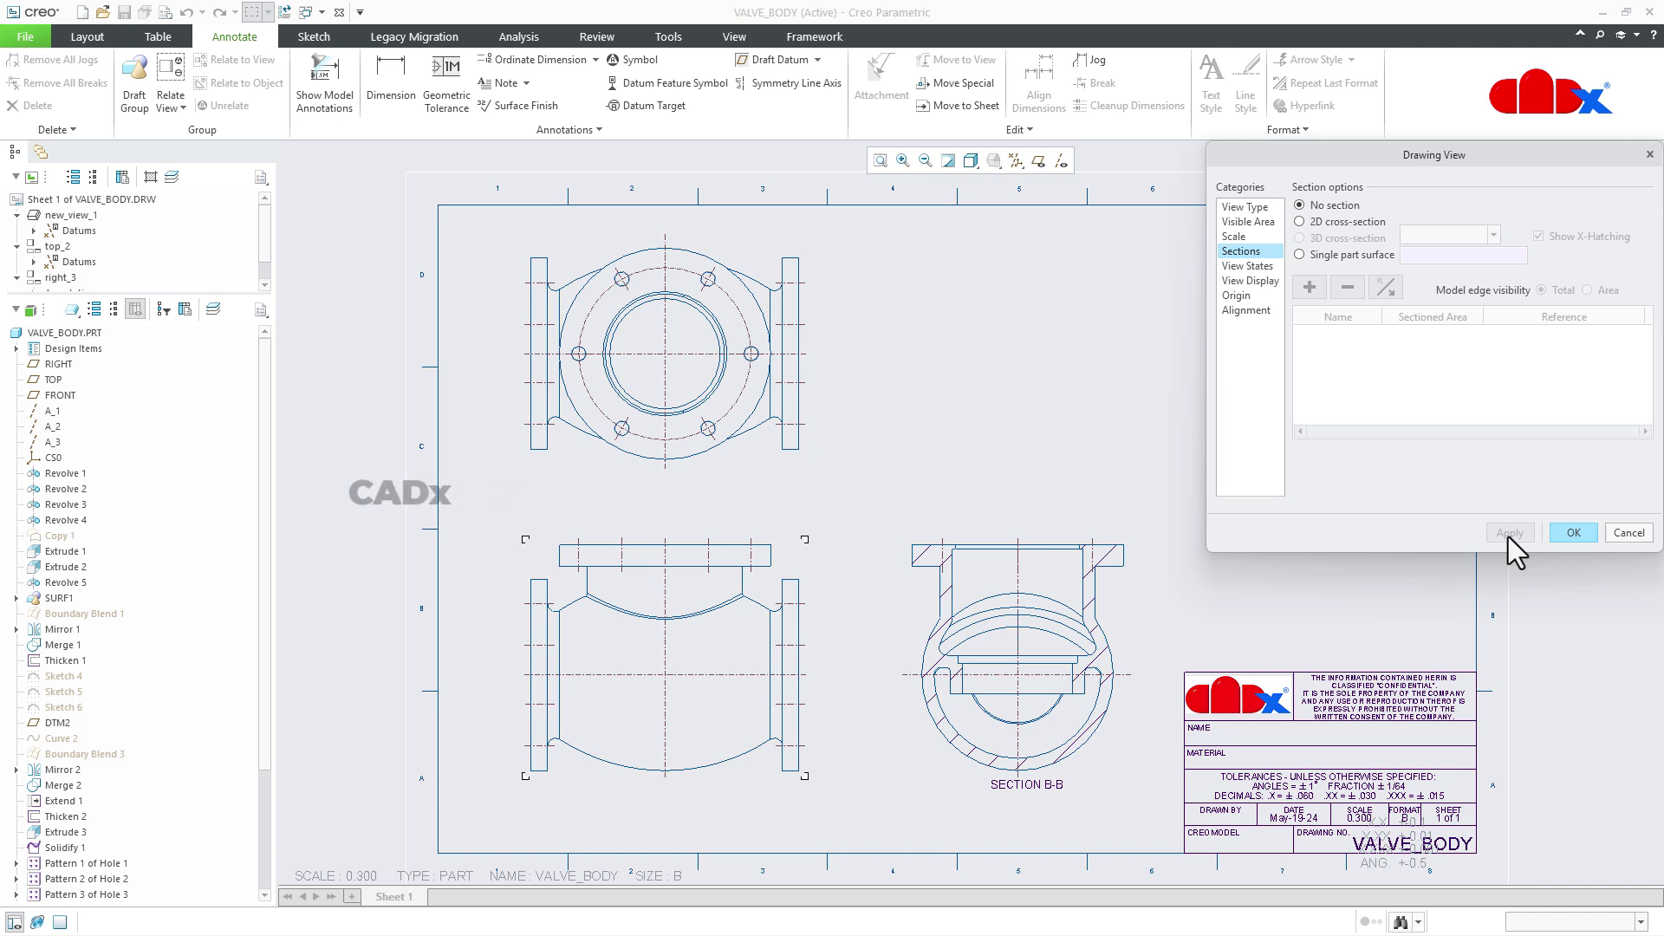
click(1572, 538)
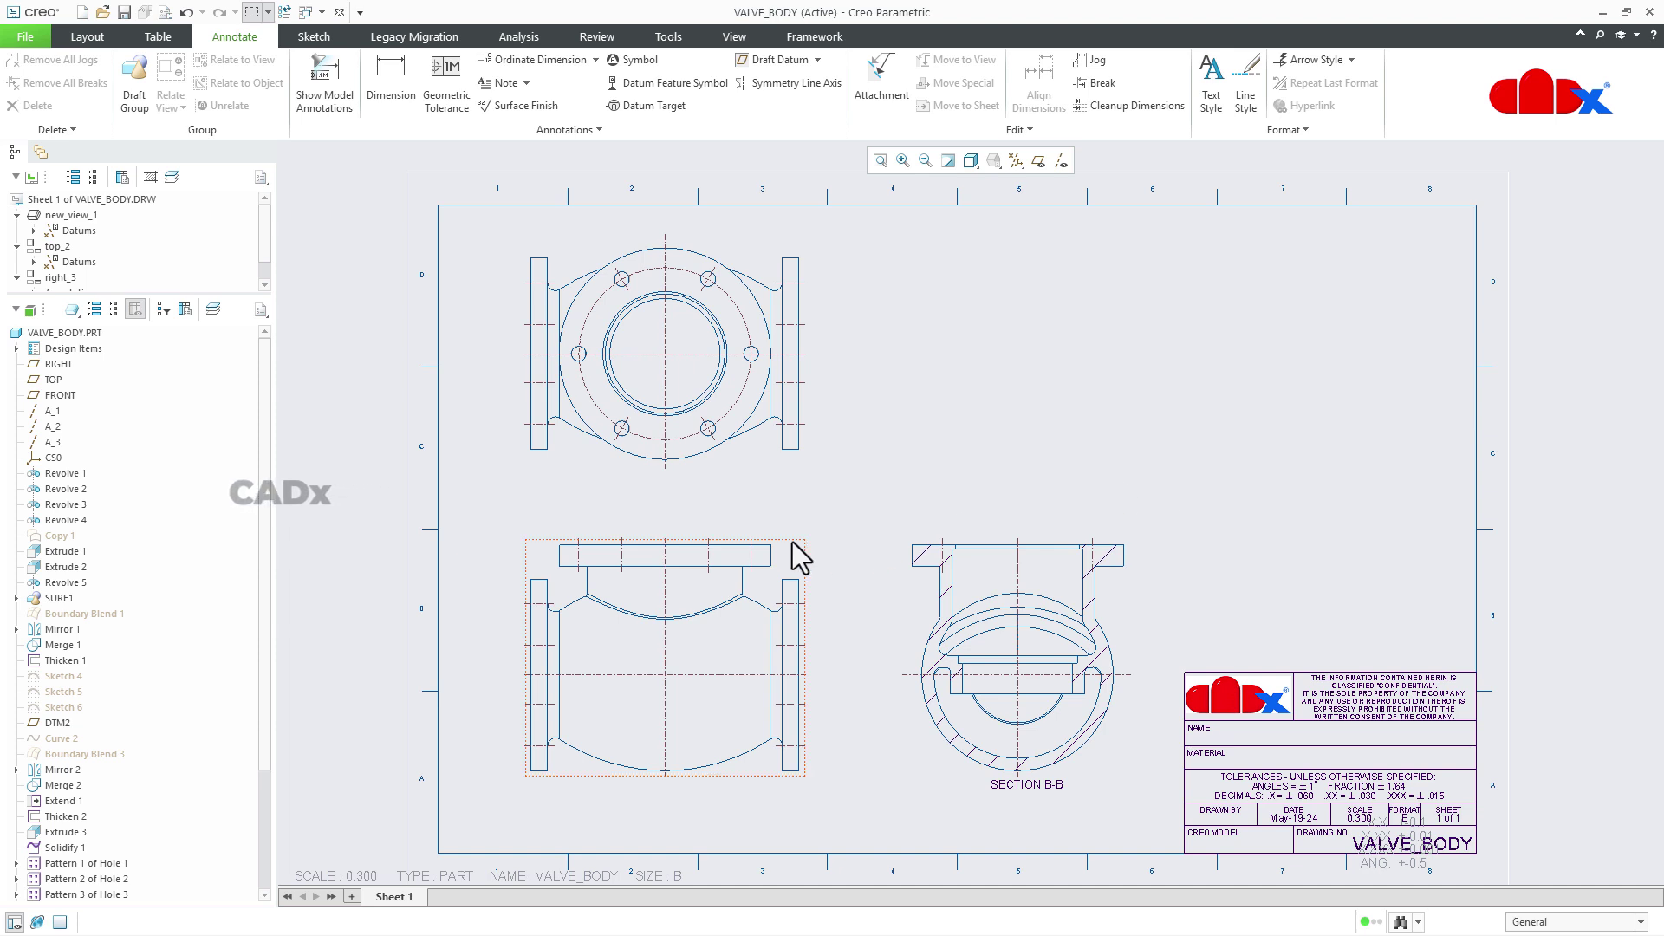
Start a new offset, both-sides, single cross-section named C for the front view
double_click(745, 759)
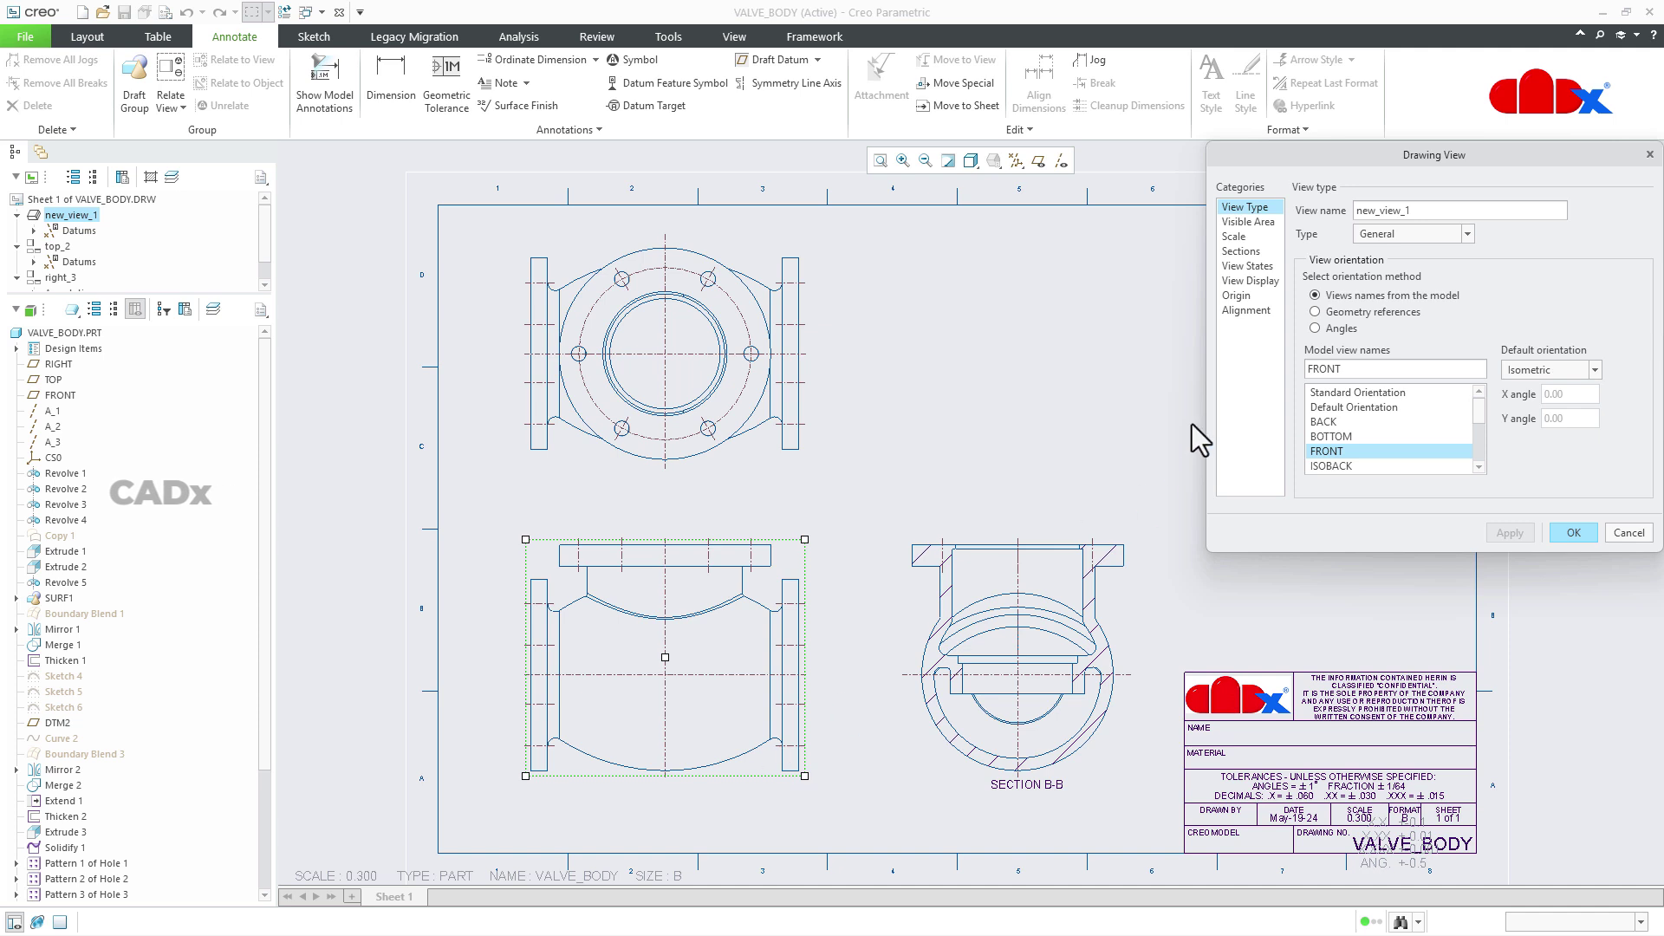
click(1241, 250)
click(1311, 222)
click(1309, 287)
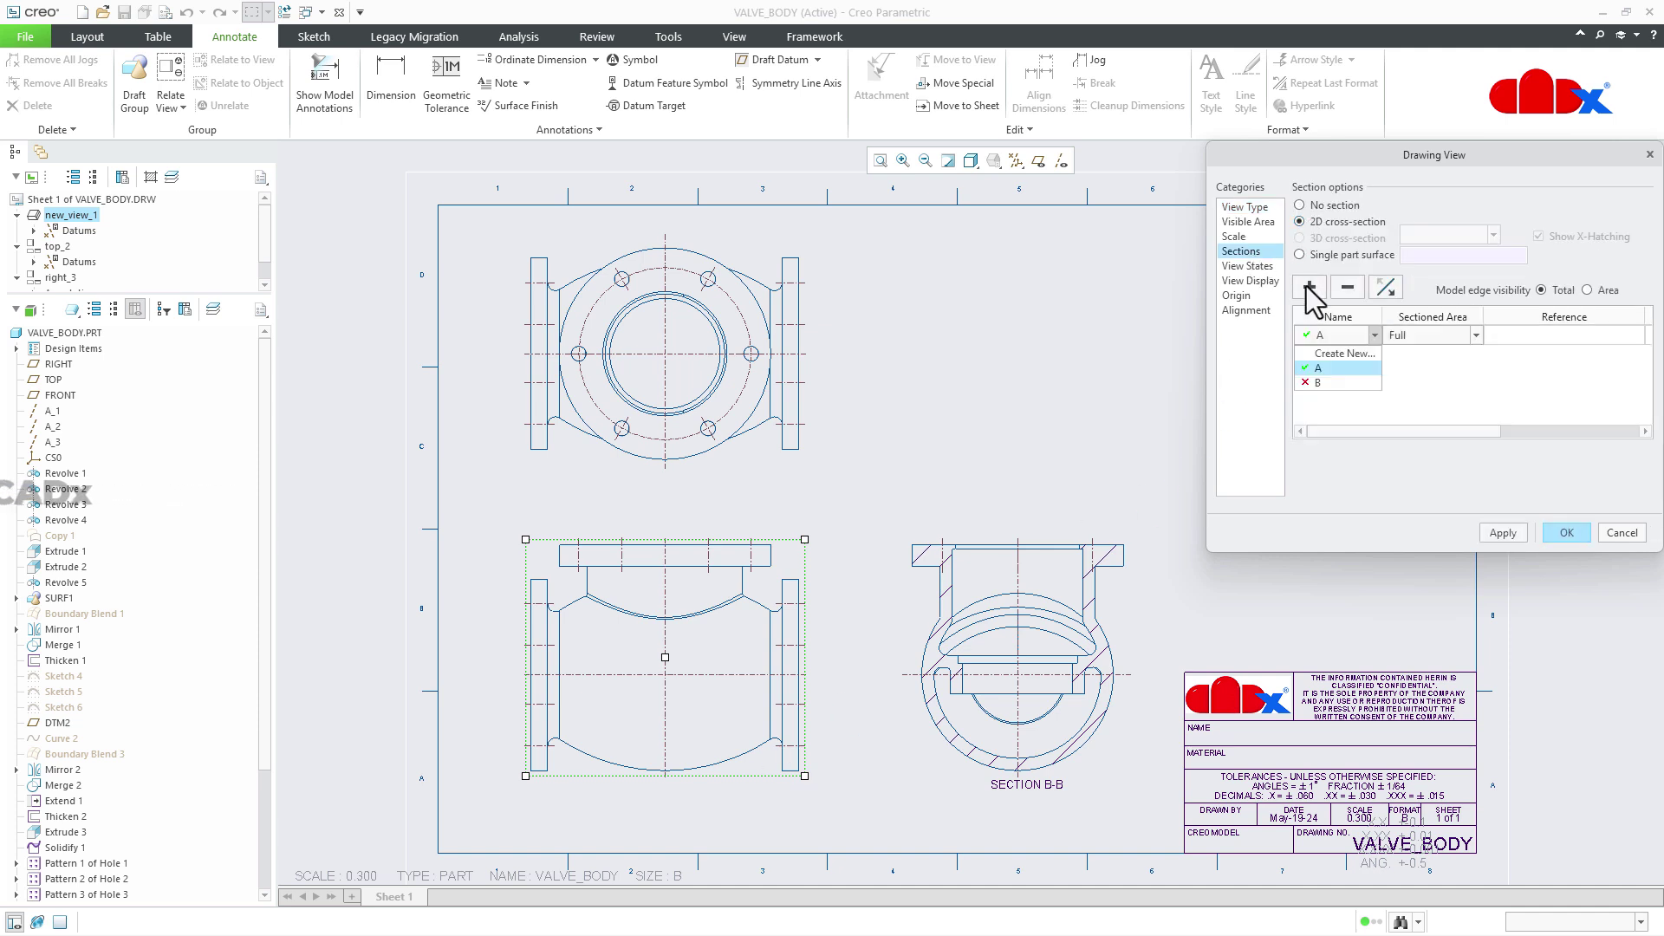
click(1330, 353)
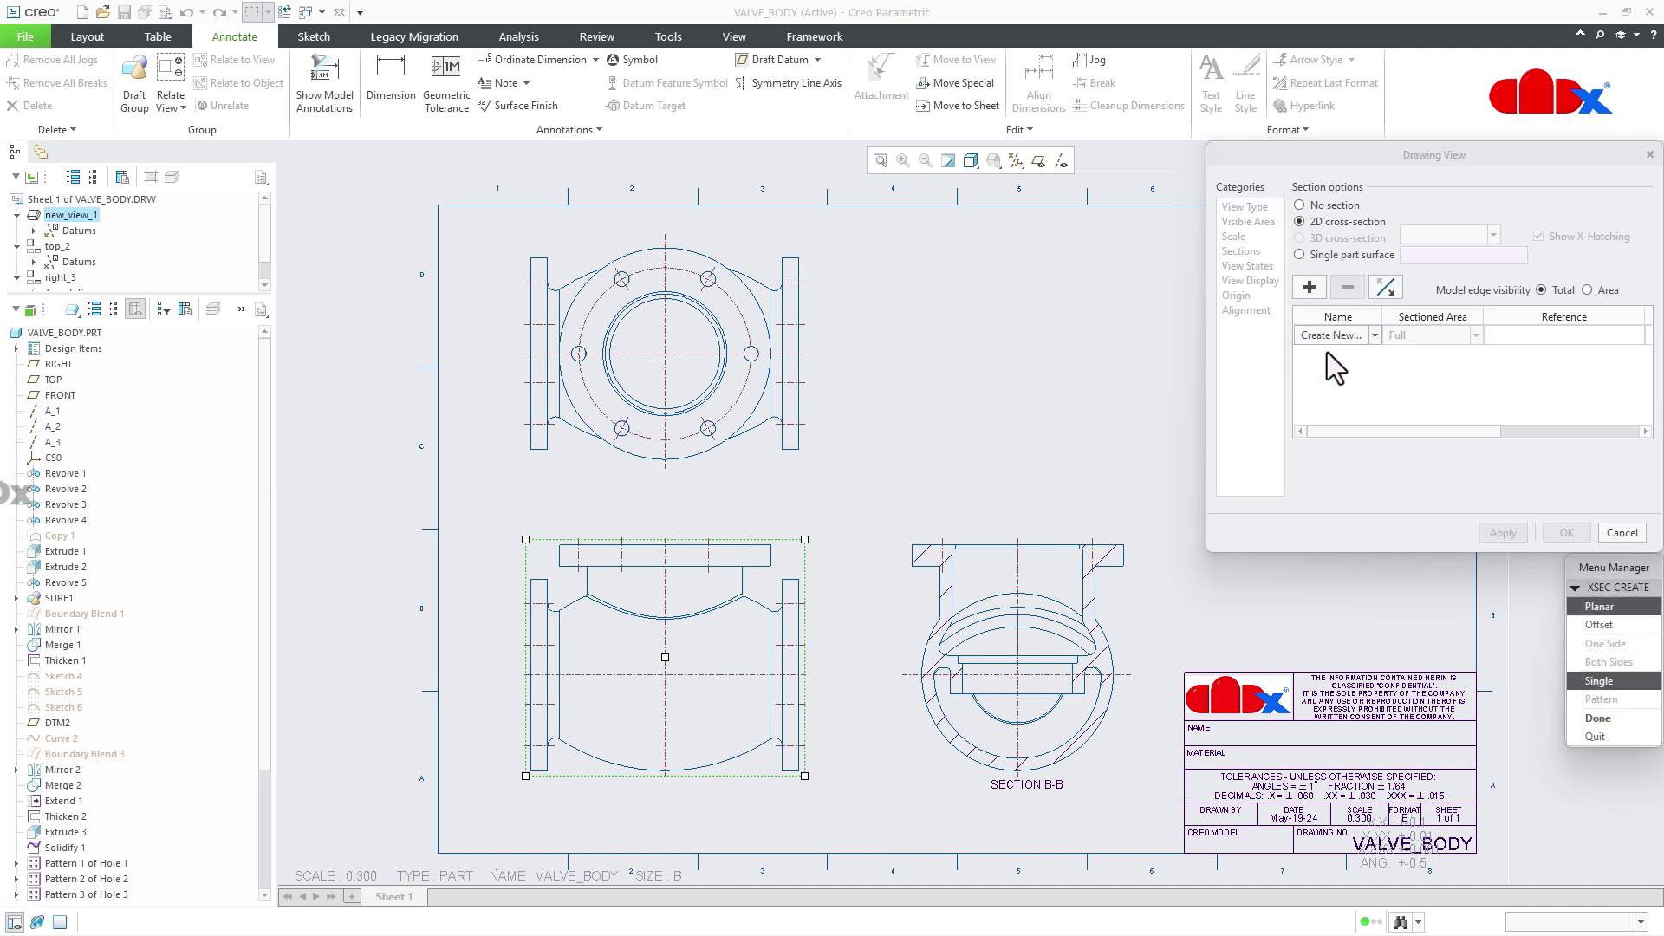
click(1592, 626)
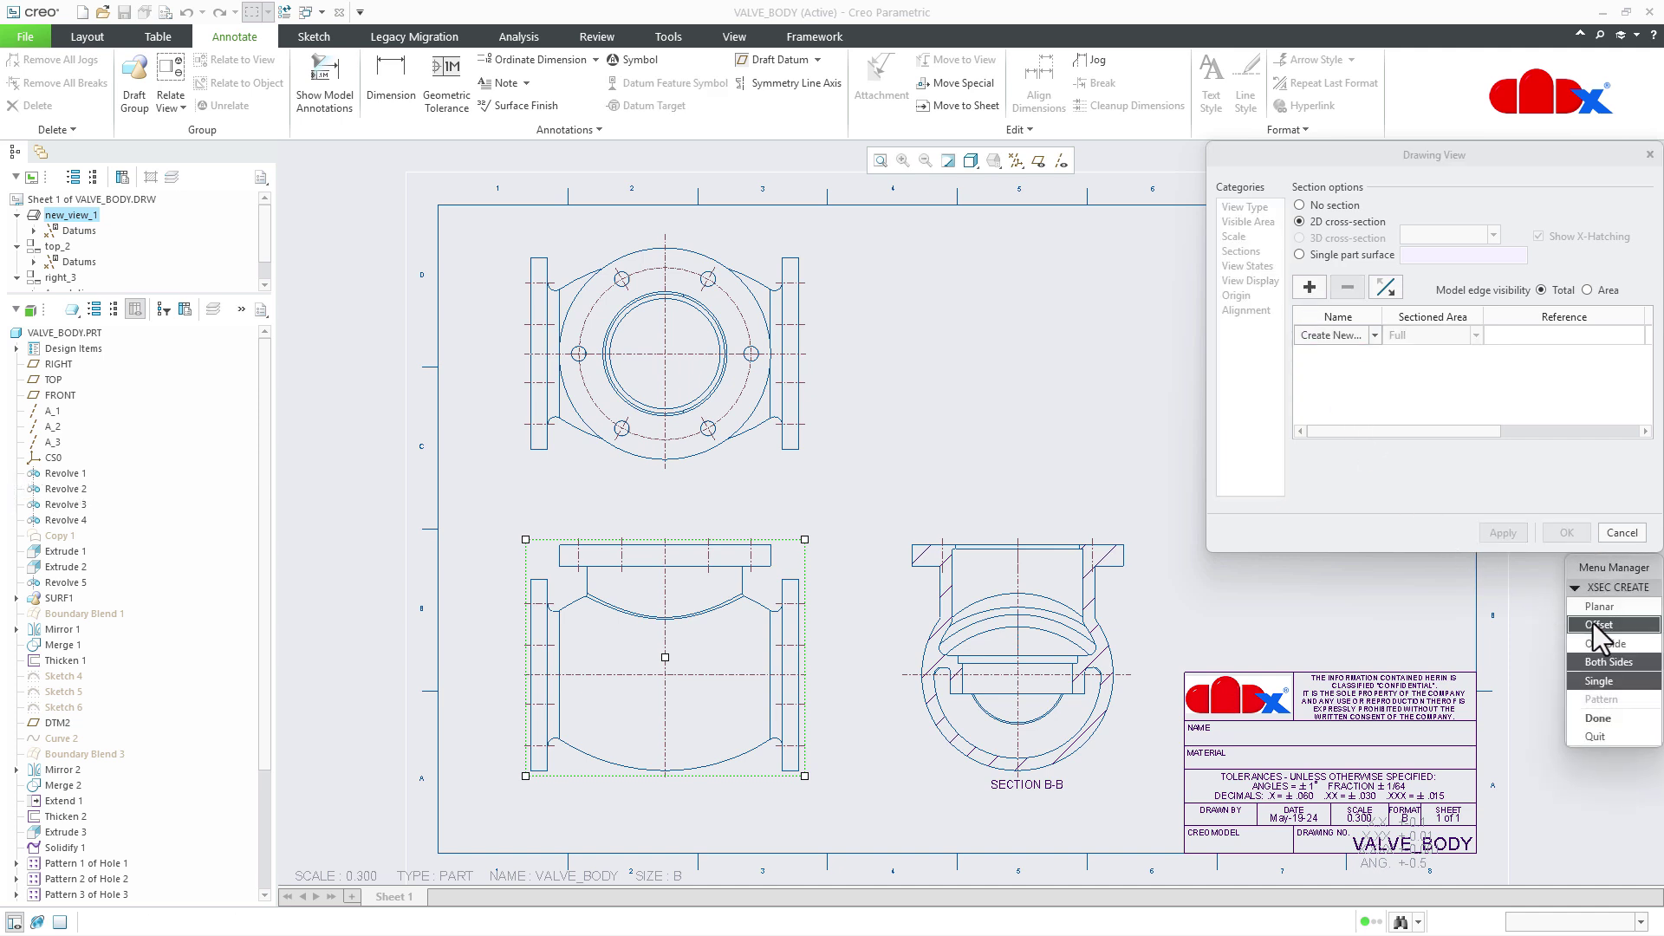
click(1598, 719)
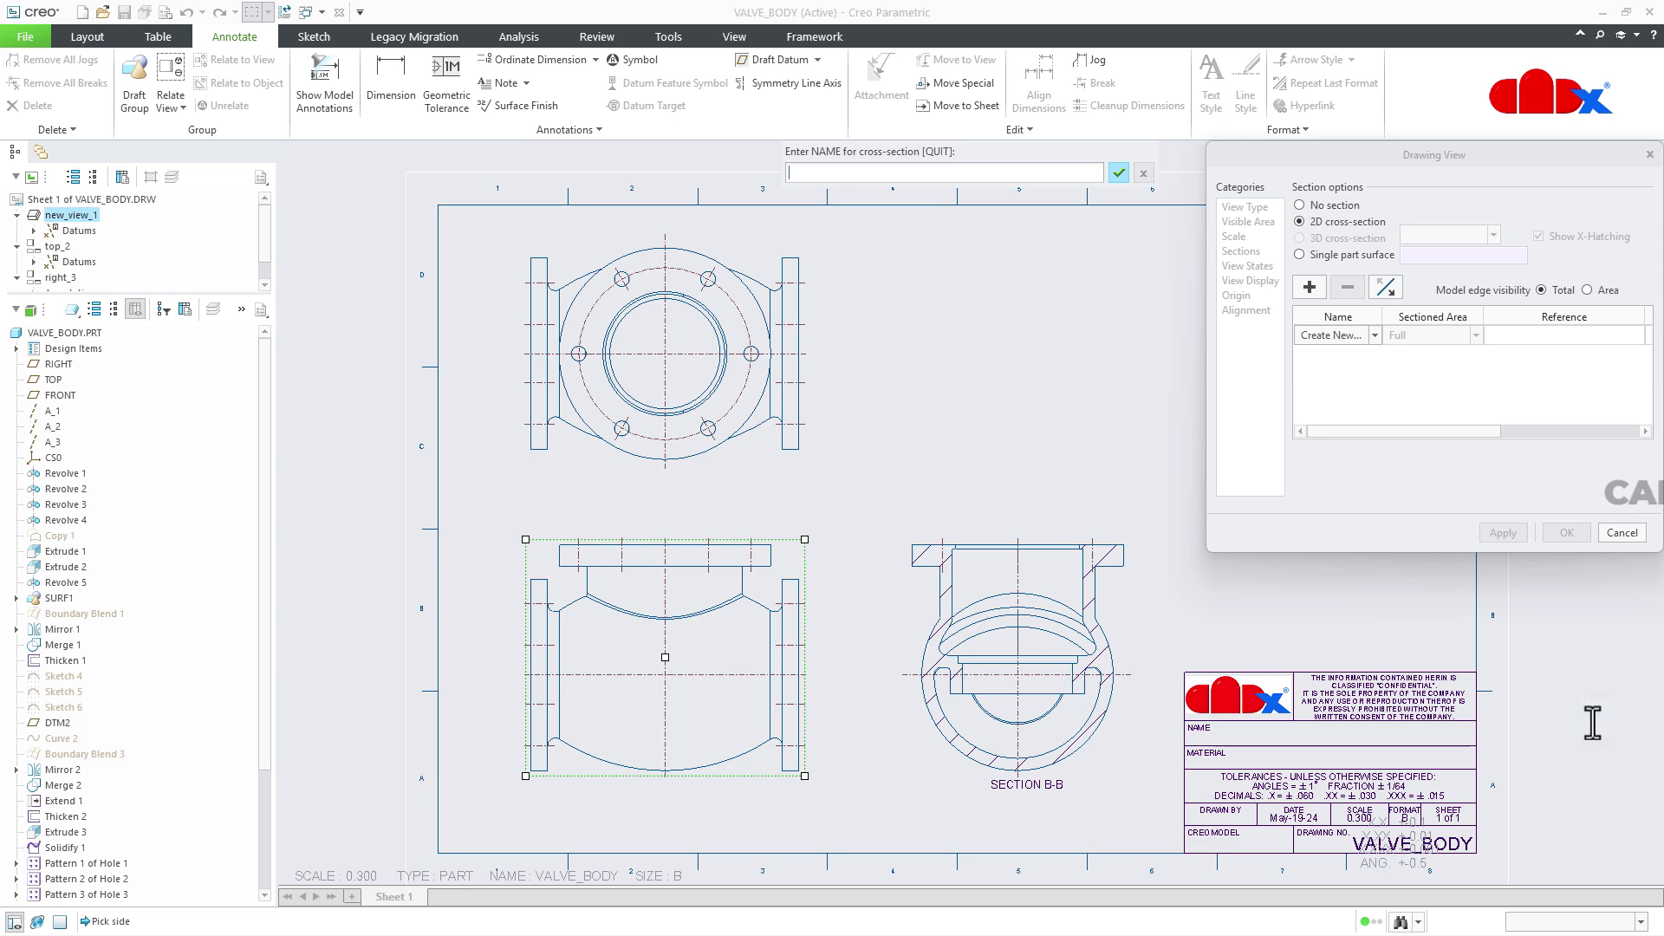
text(C)
key(Return)
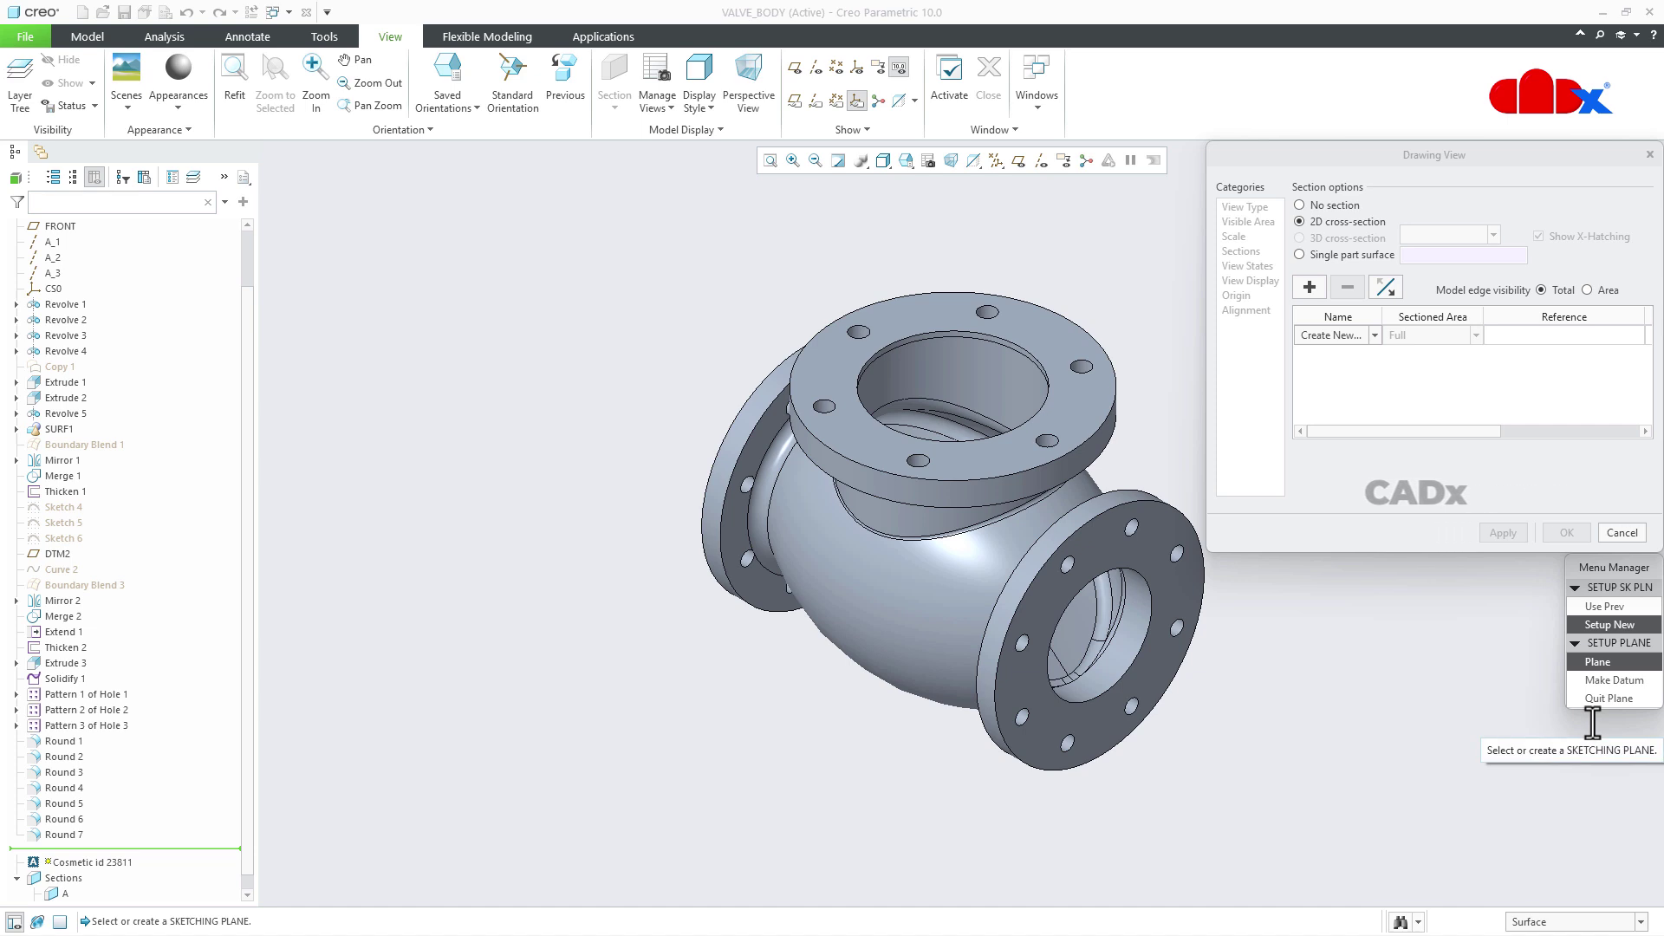
Sketch section C on the top flange face with default orientation and a flange surface reference
click(1021, 459)
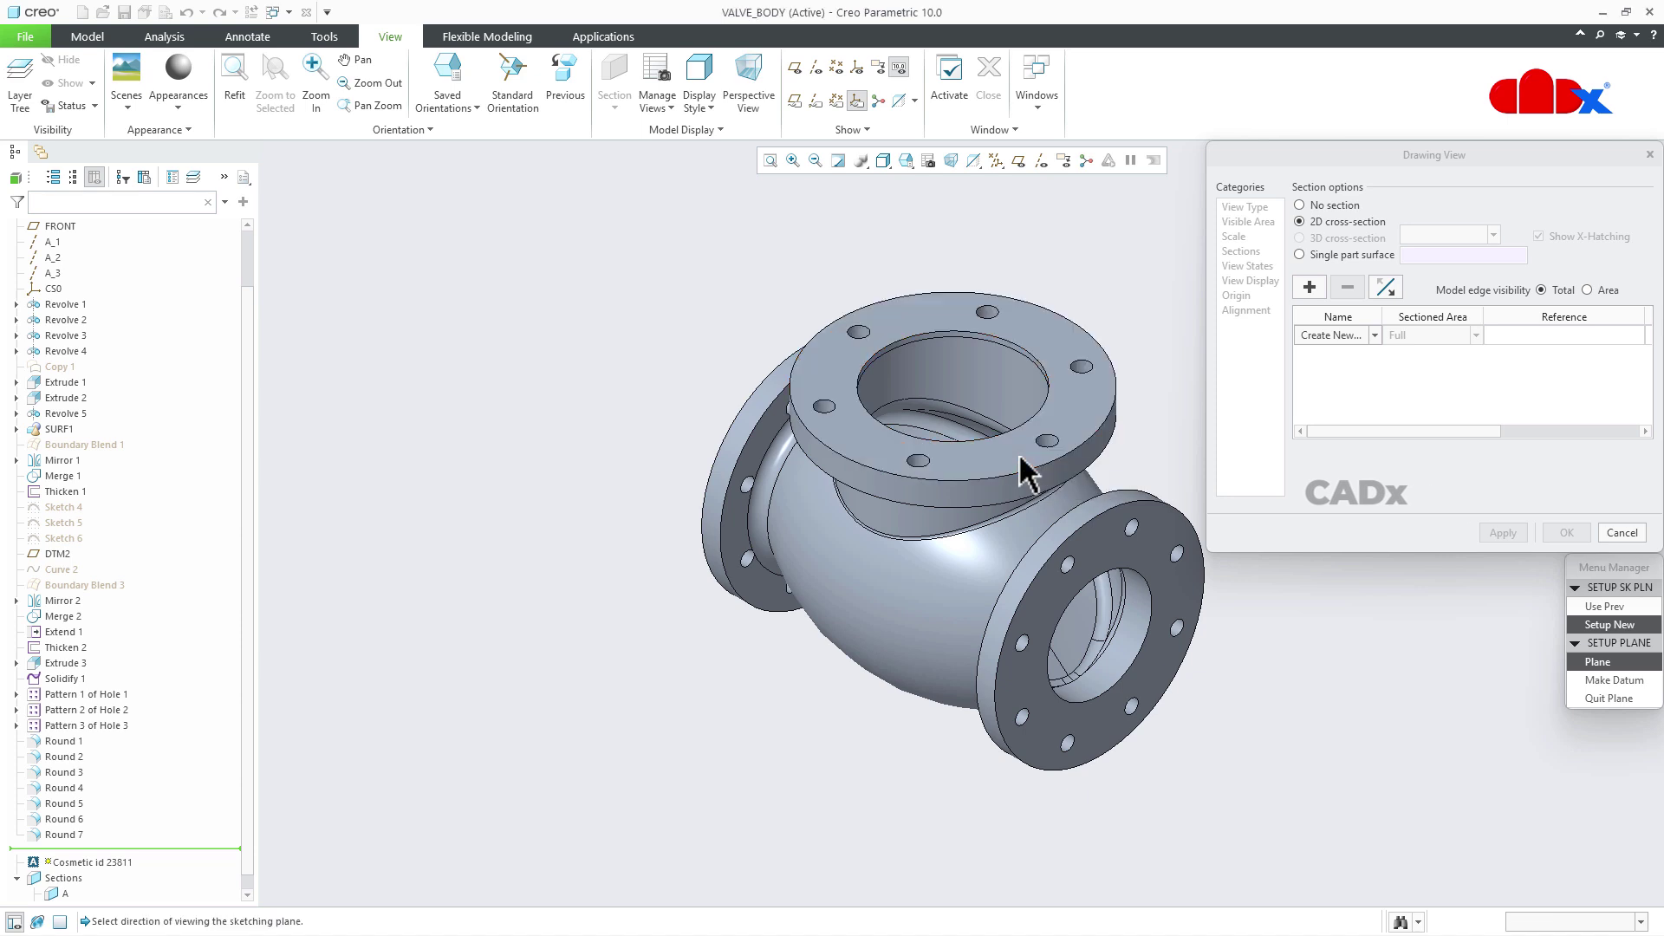
click(1600, 683)
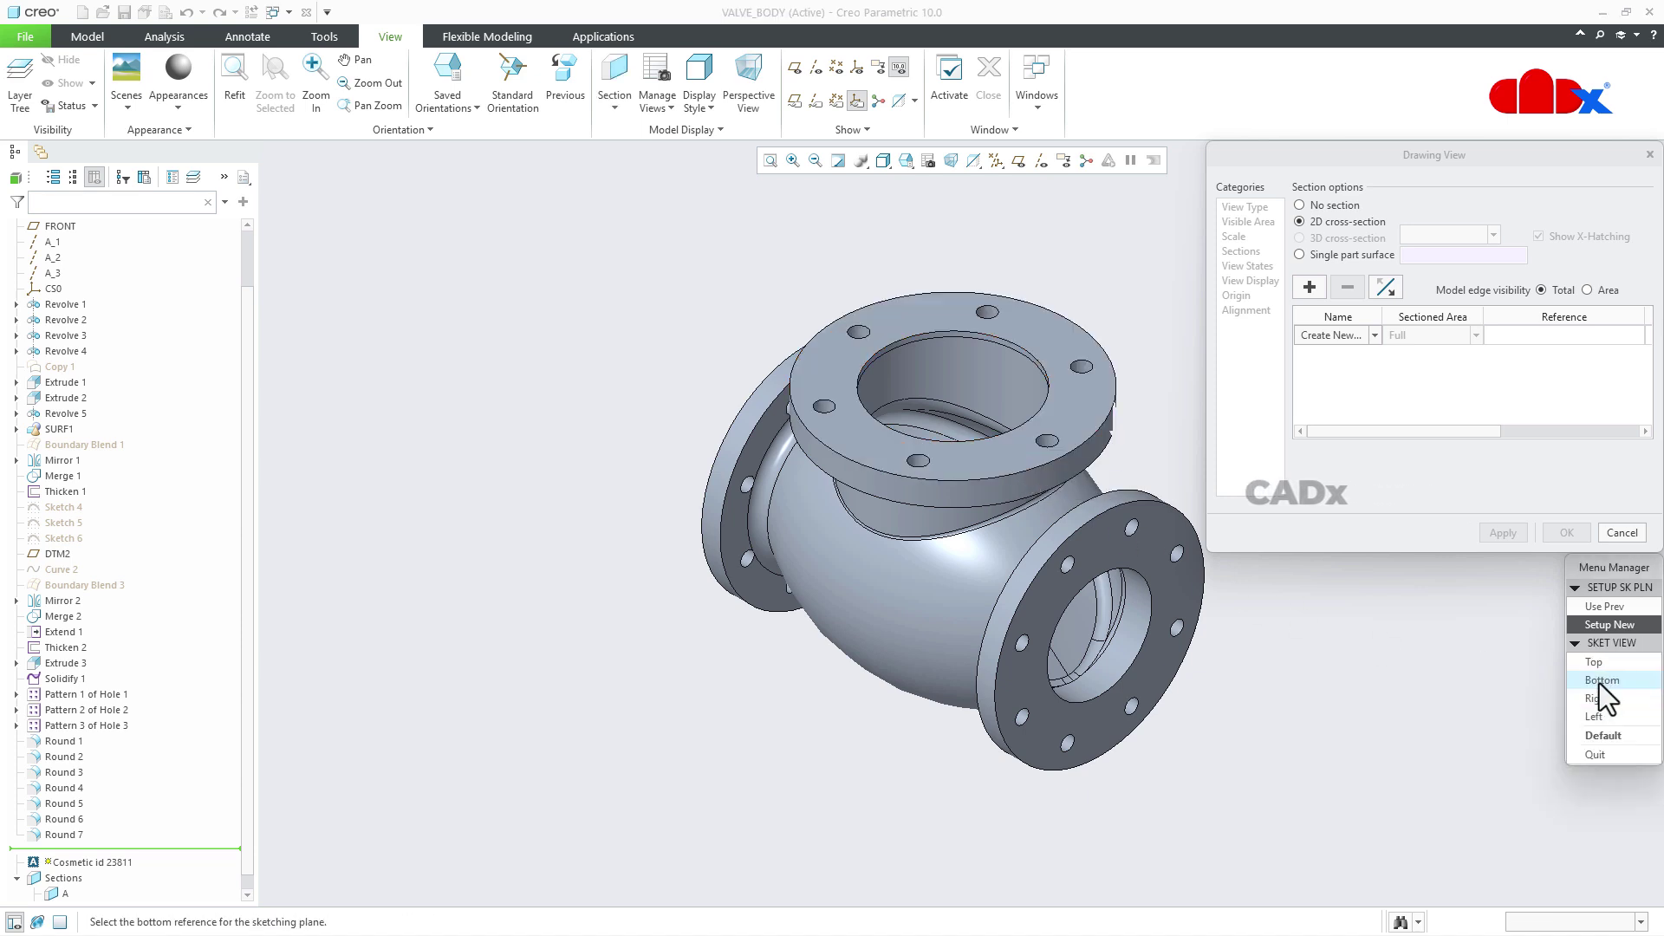
click(1610, 733)
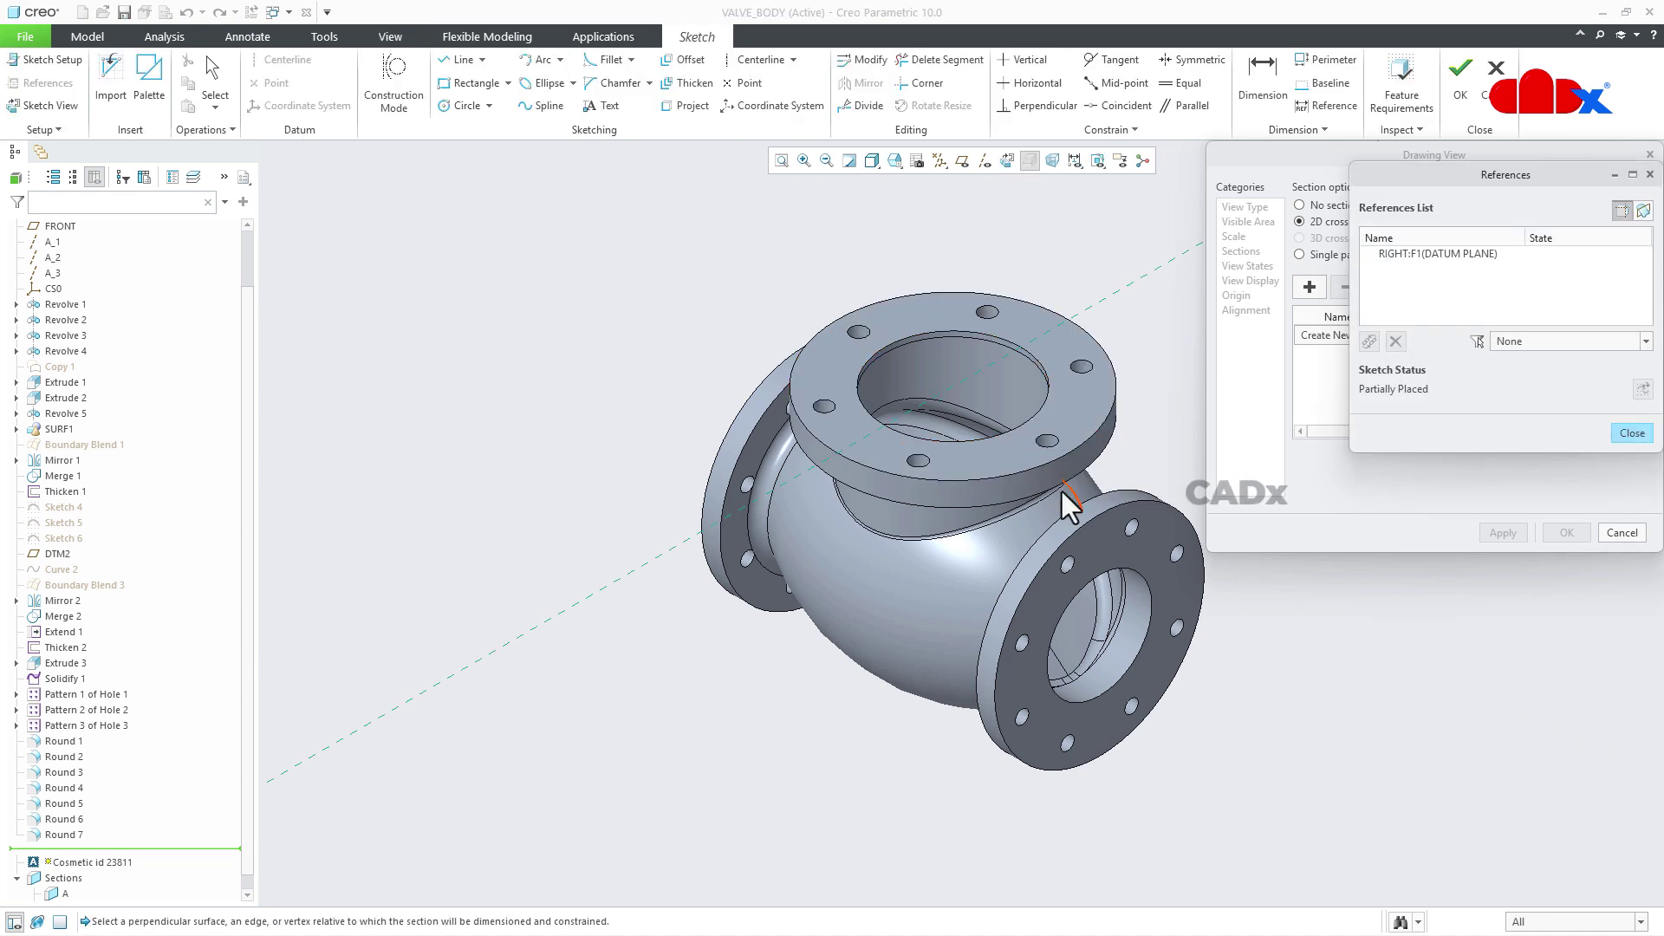
click(1024, 472)
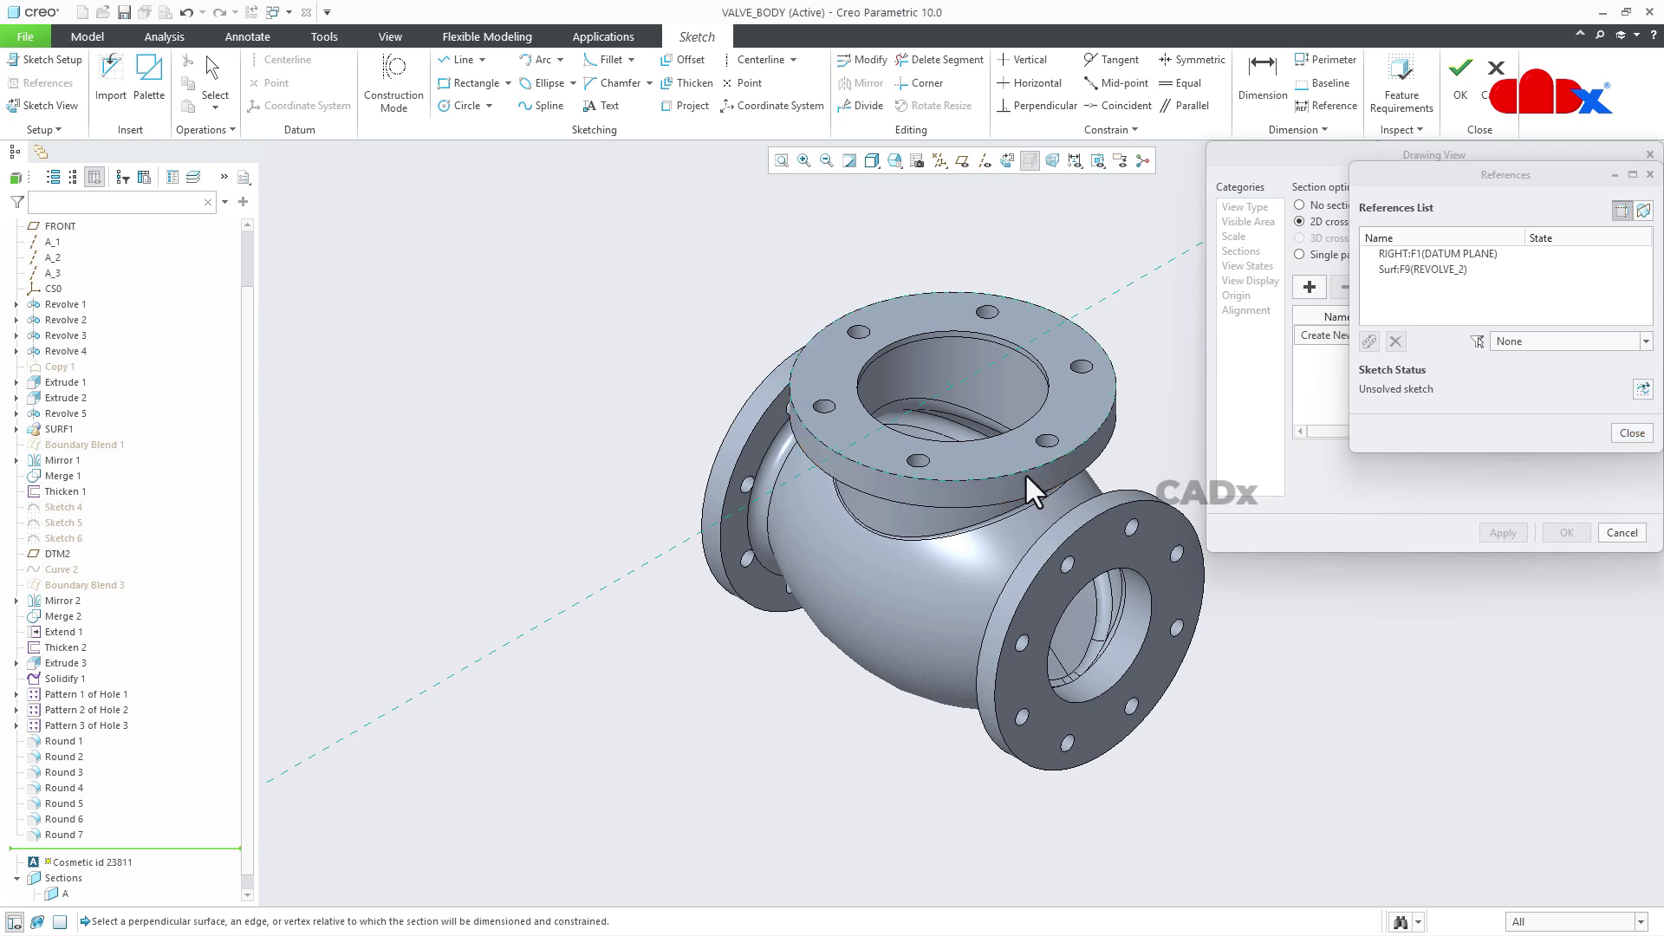
click(1007, 161)
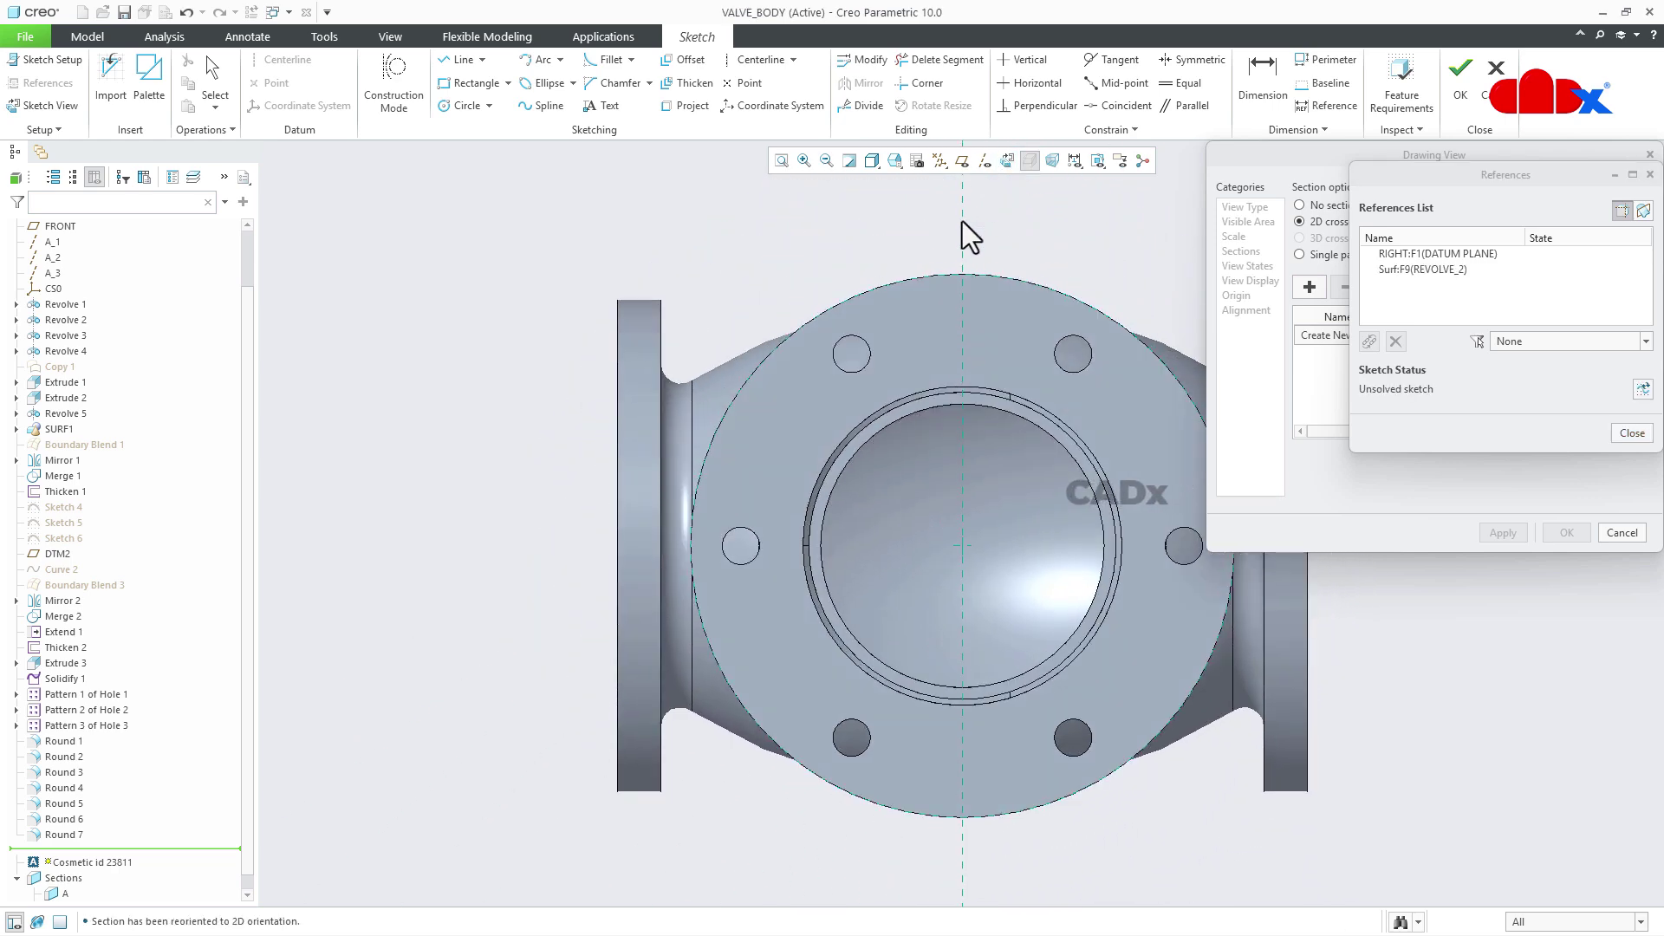
Draw the cutting line from the flange centre right to the edge and down-left through a bolt hole
scroll(568, 468, down, 2)
scroll(847, 594, down, 2)
scroll(898, 574, up, 2)
right_click(898, 574)
click(927, 605)
click(824, 526)
click(1098, 536)
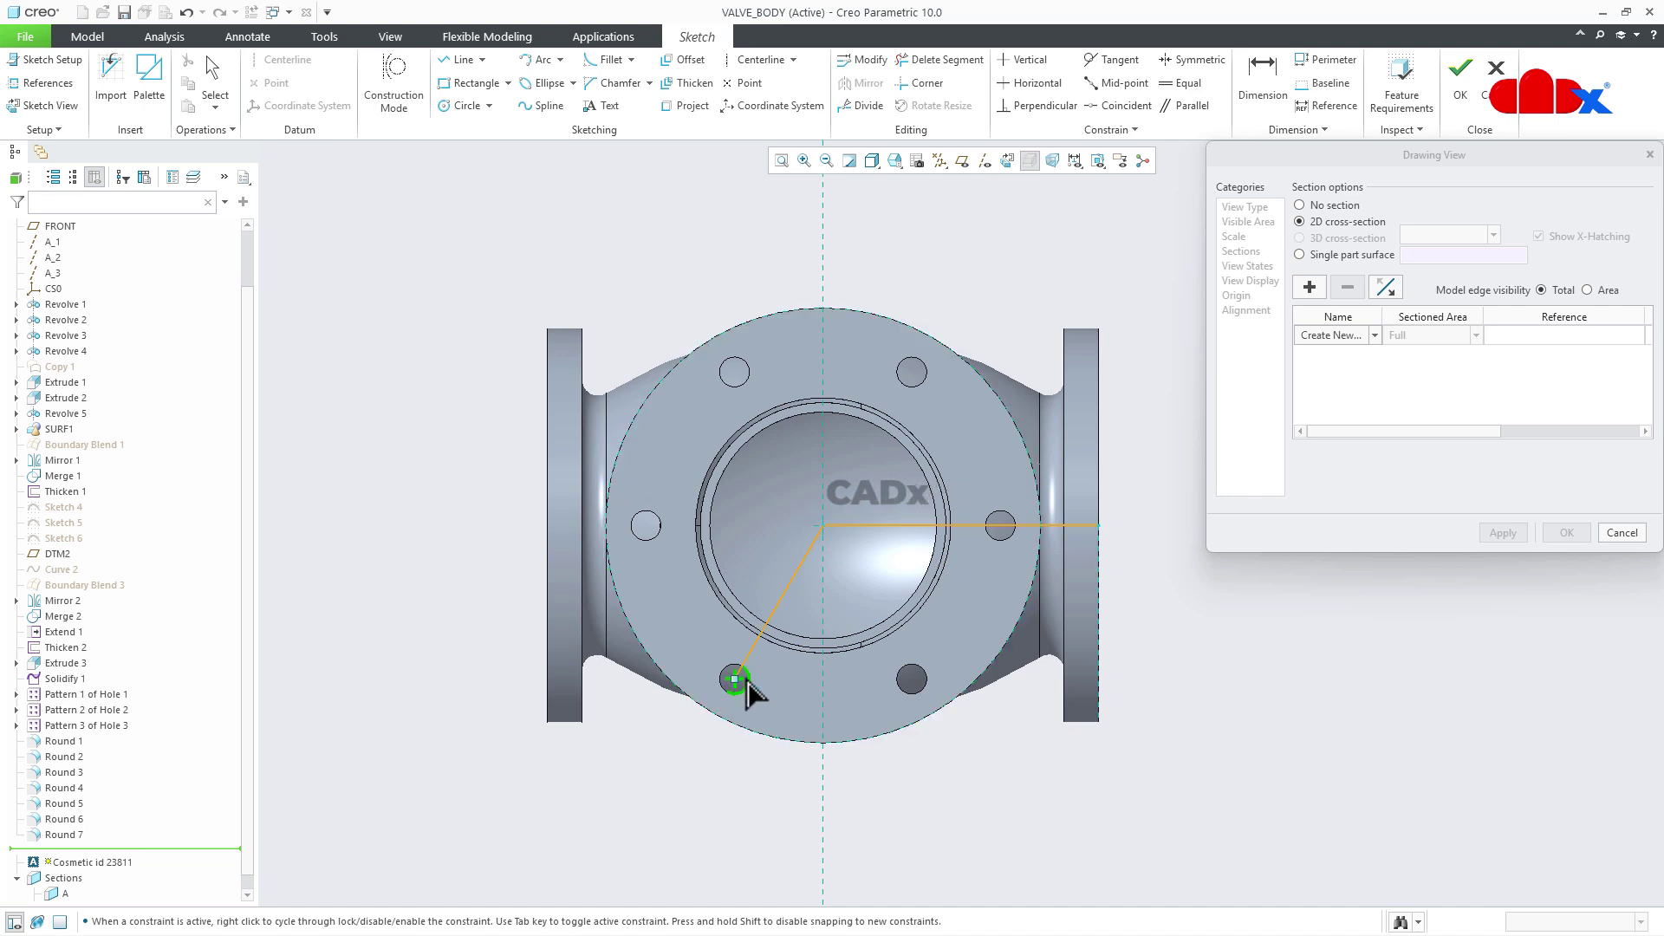
click(710, 723)
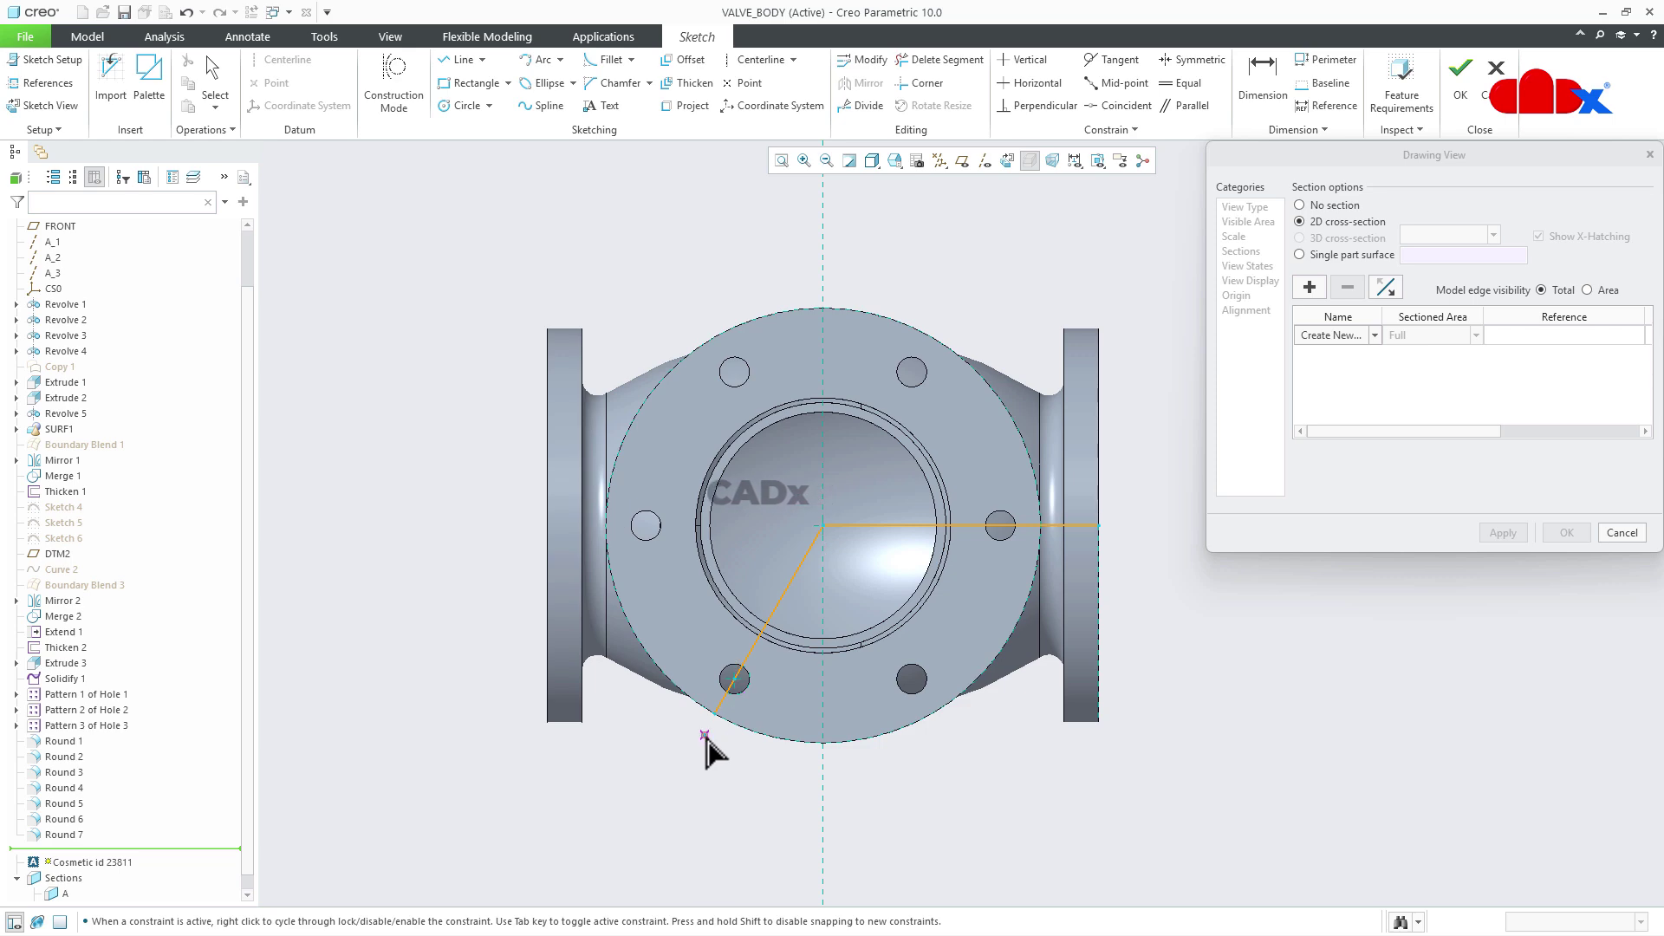
middle_click(730, 793)
key(Escape)
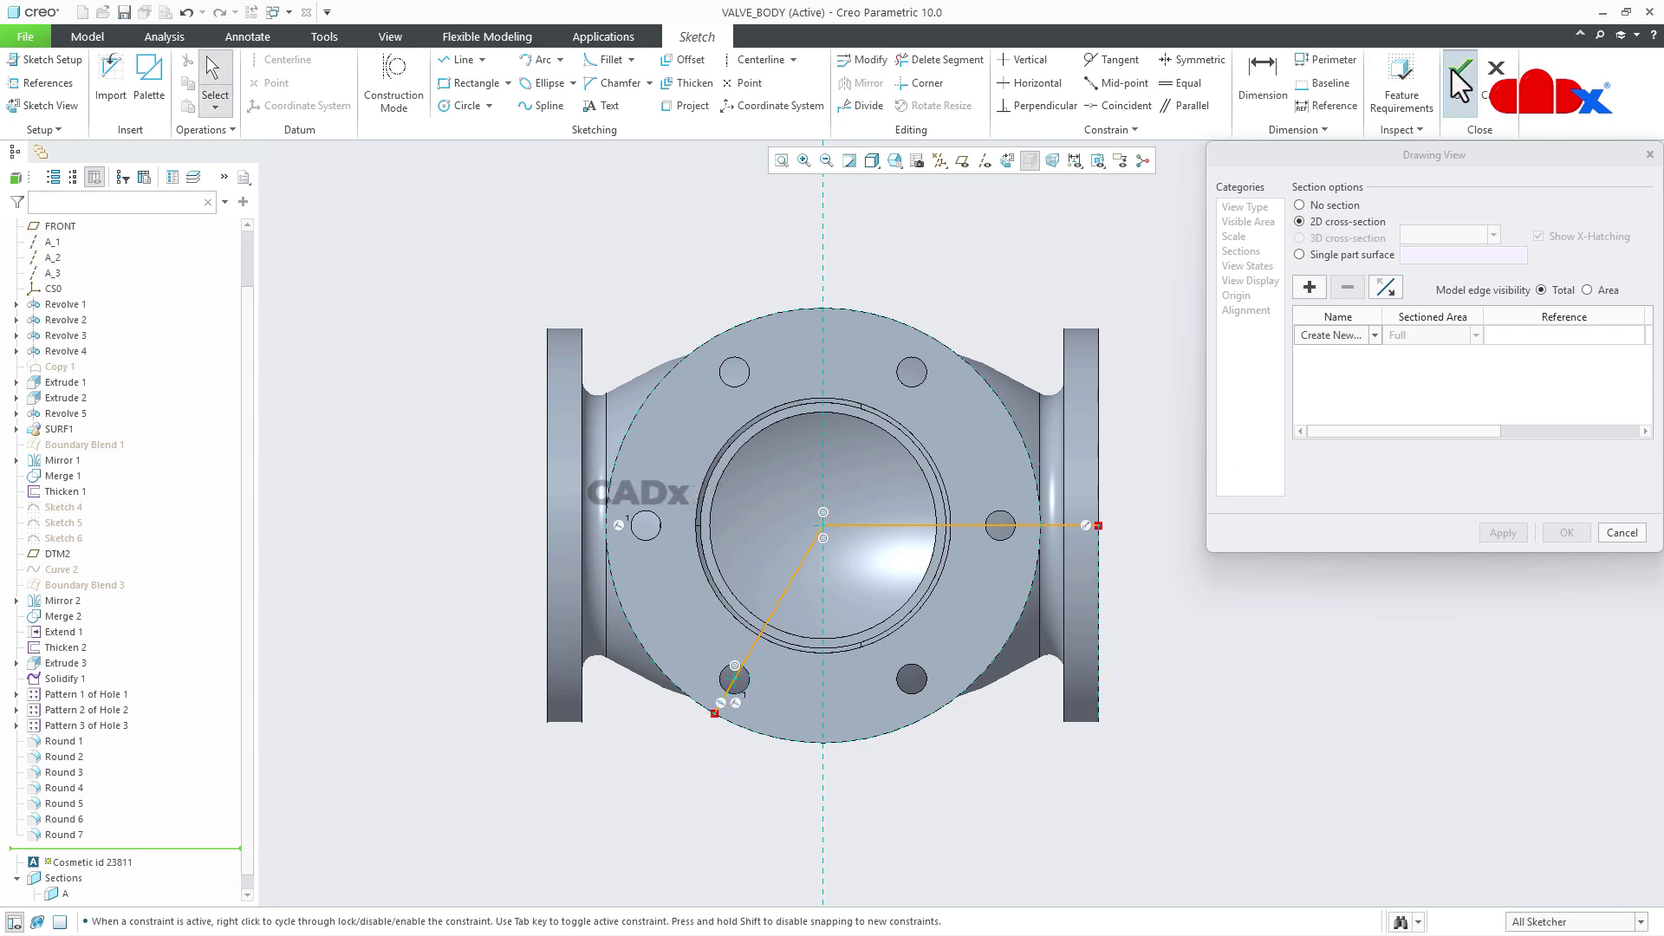
click(1456, 69)
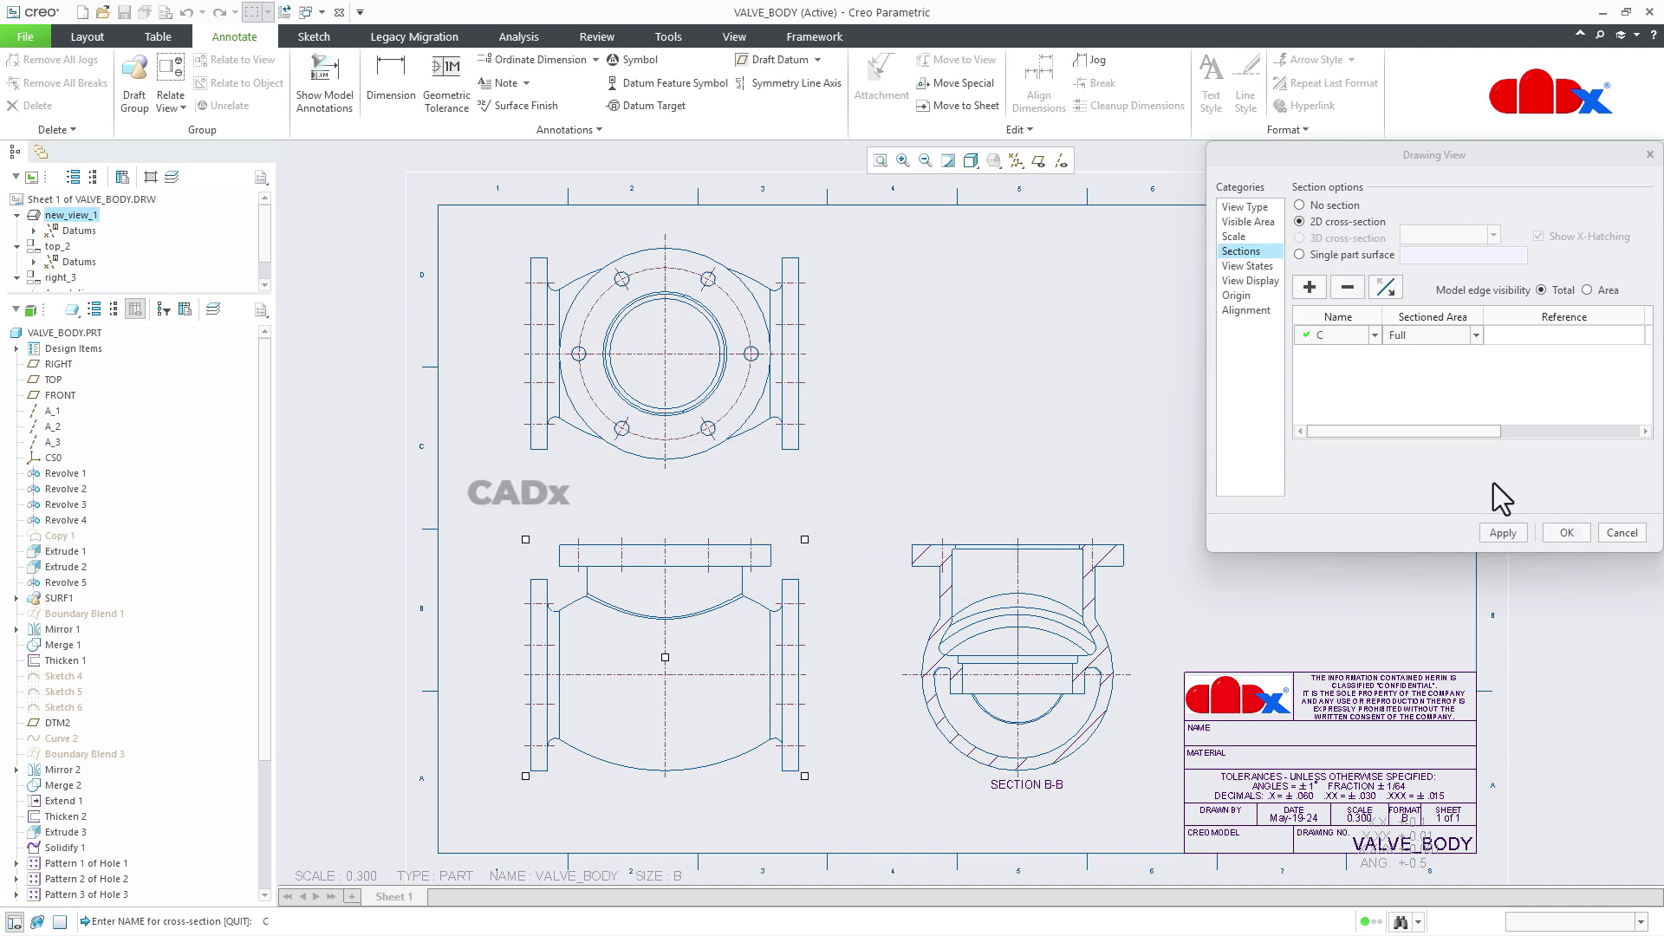
Apply offset section C to the front view, producing SECTION C-C, and deselect it
click(1515, 528)
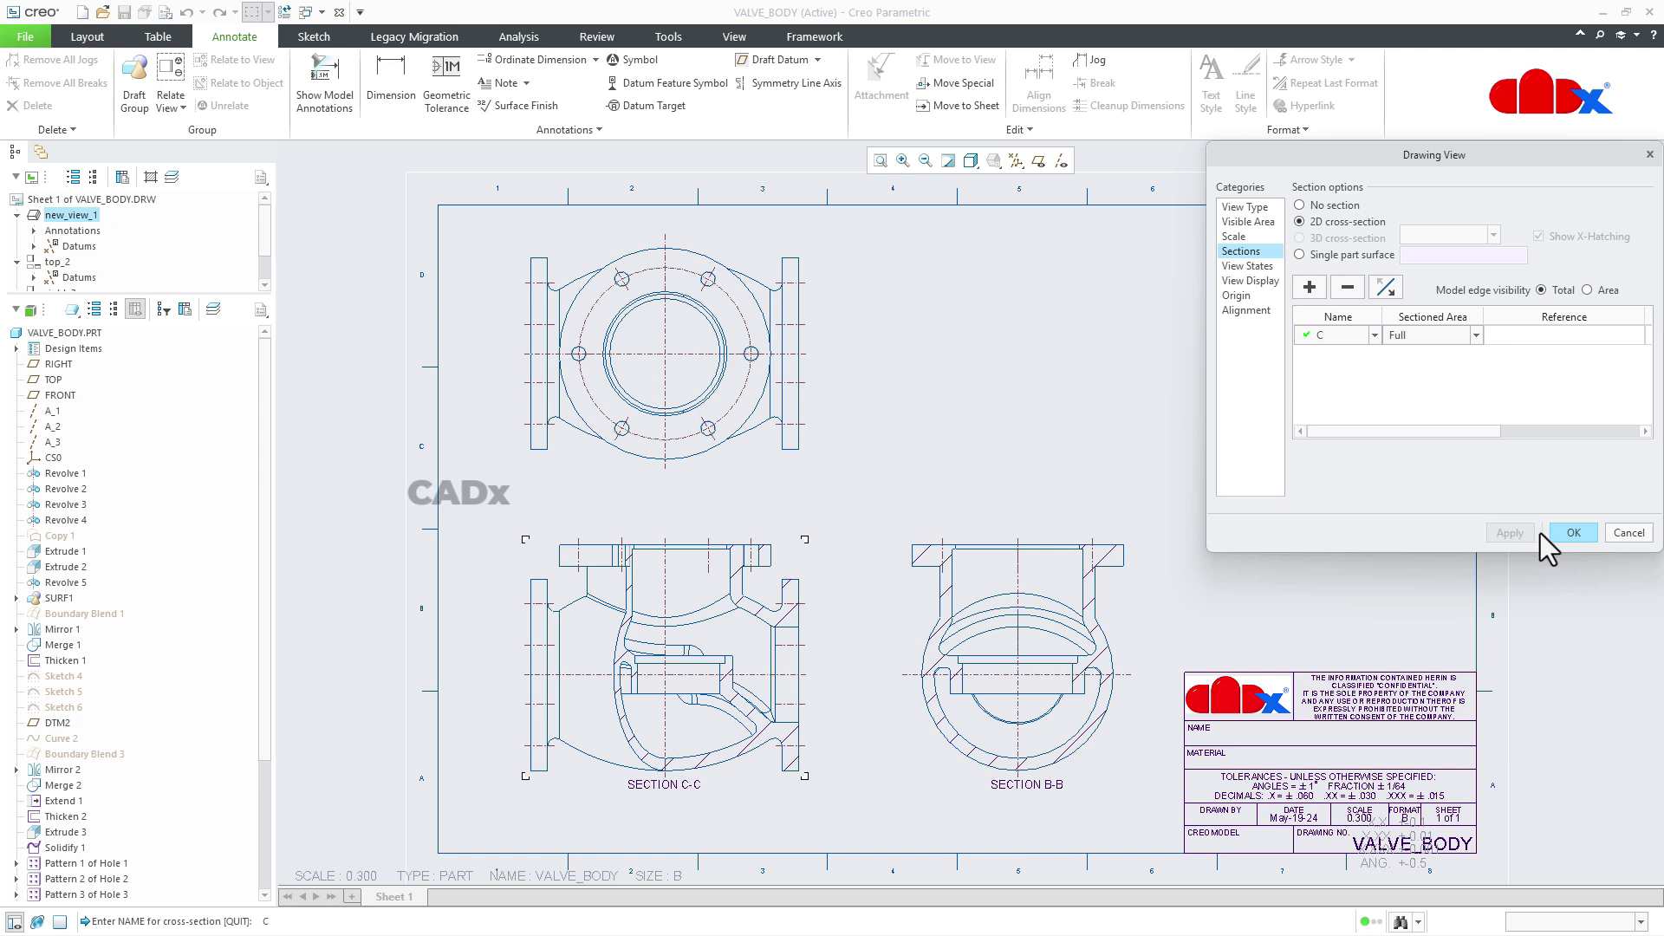
click(1573, 532)
click(1288, 528)
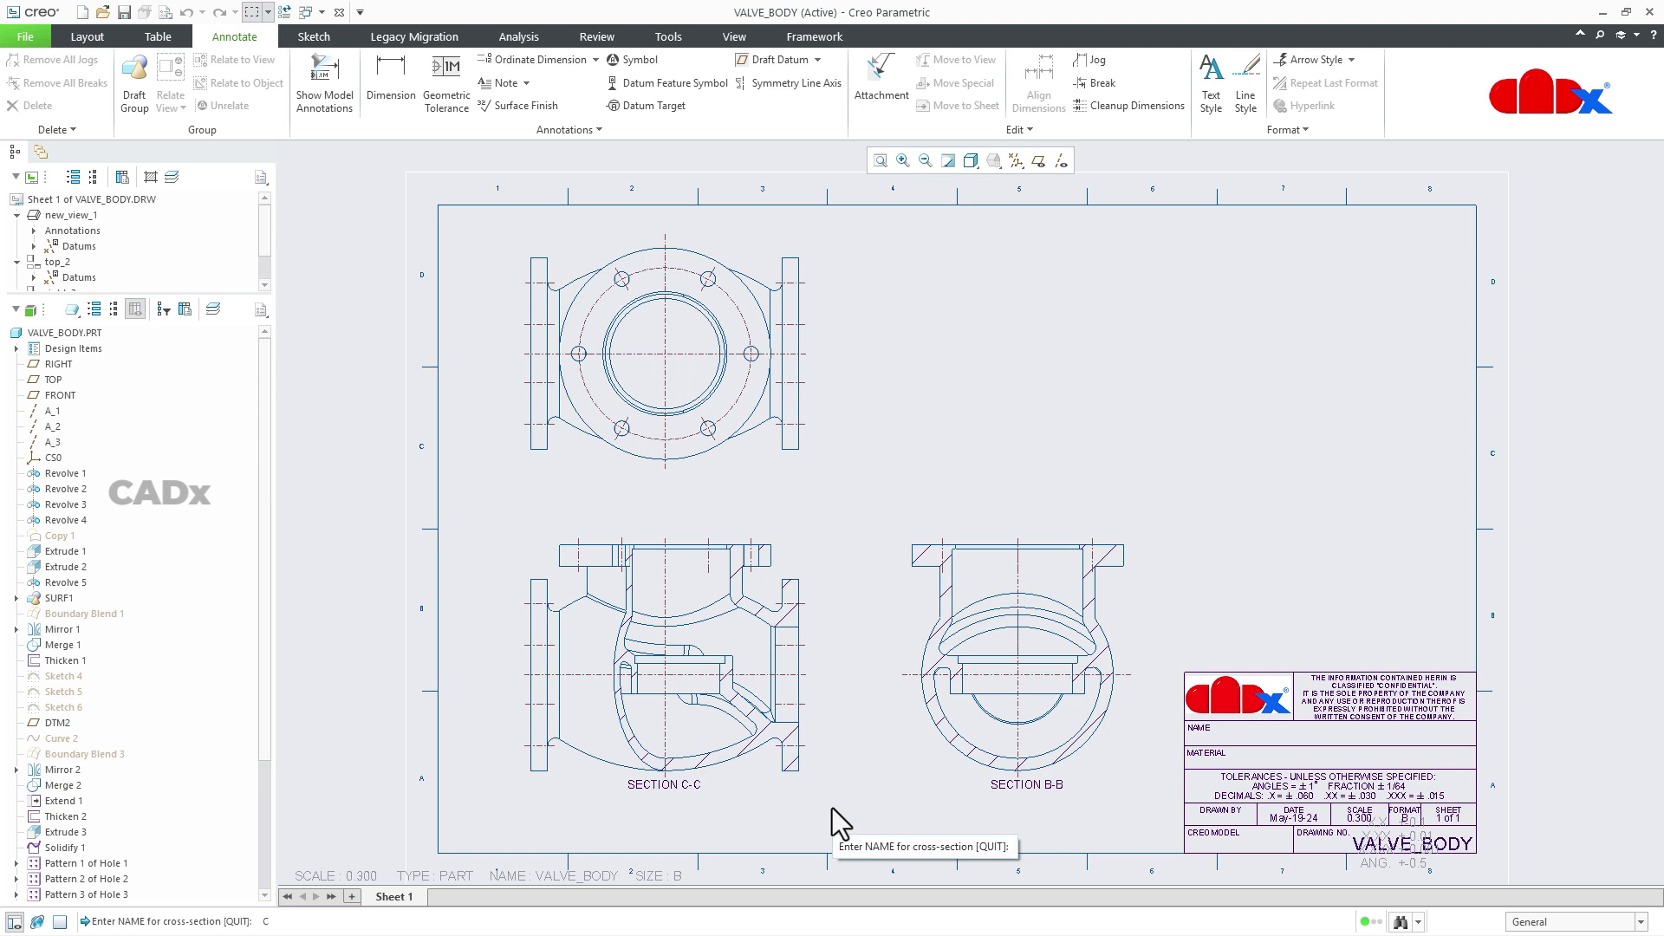
Set the SECTION C-C front view back to No section
double_click(757, 768)
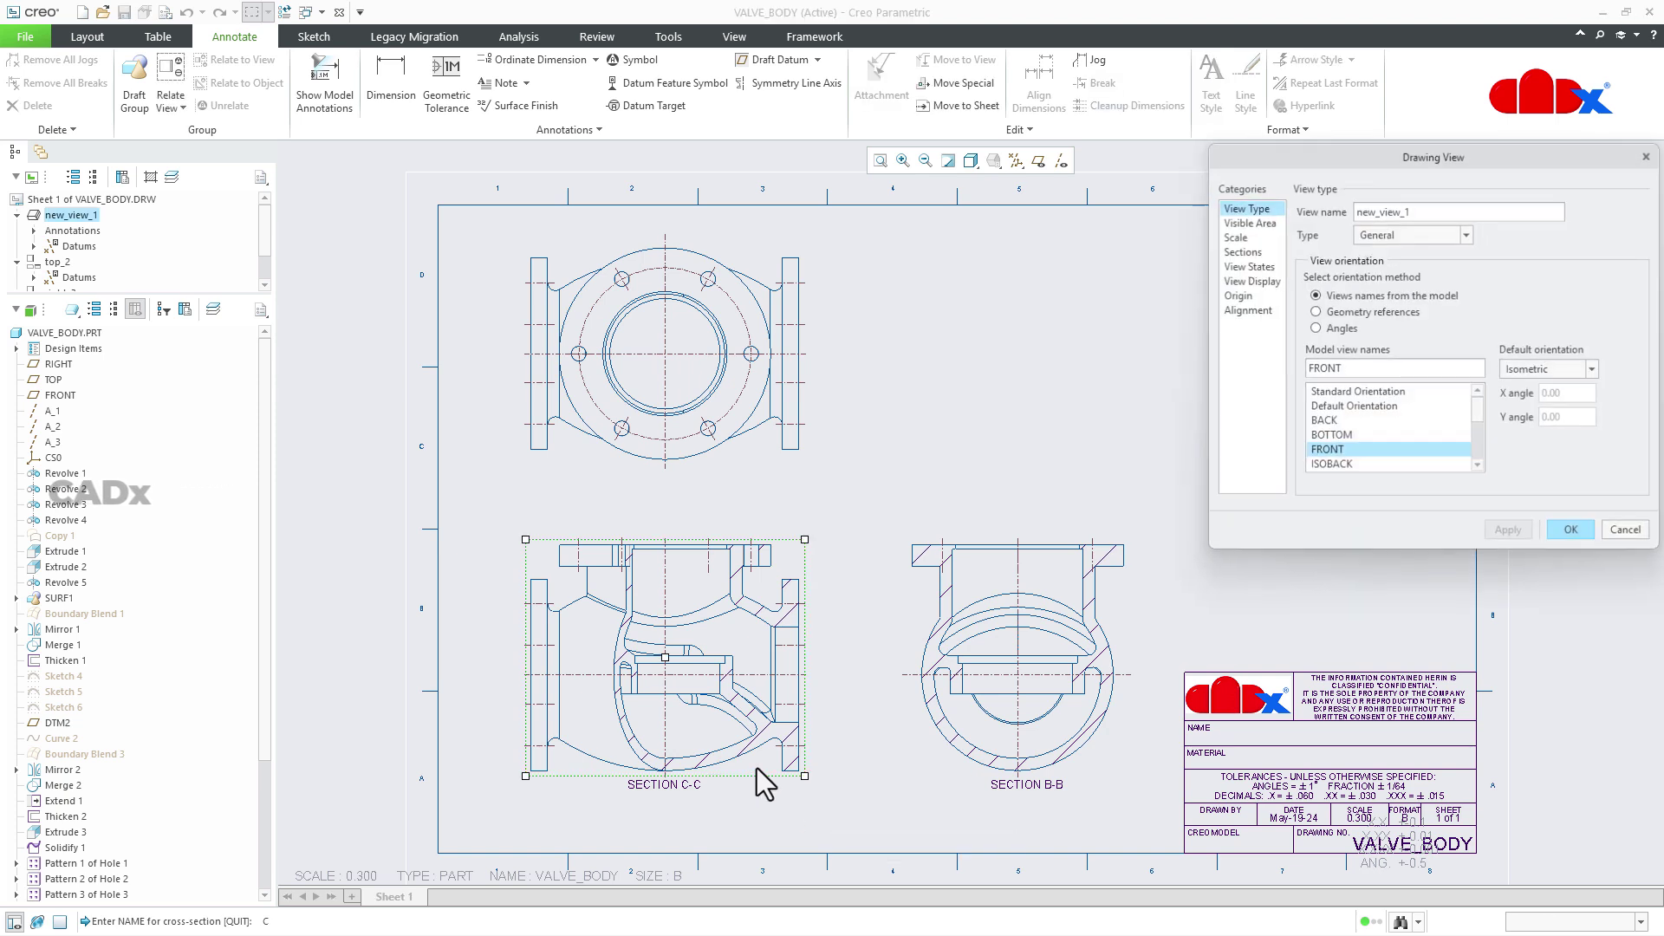
click(1249, 253)
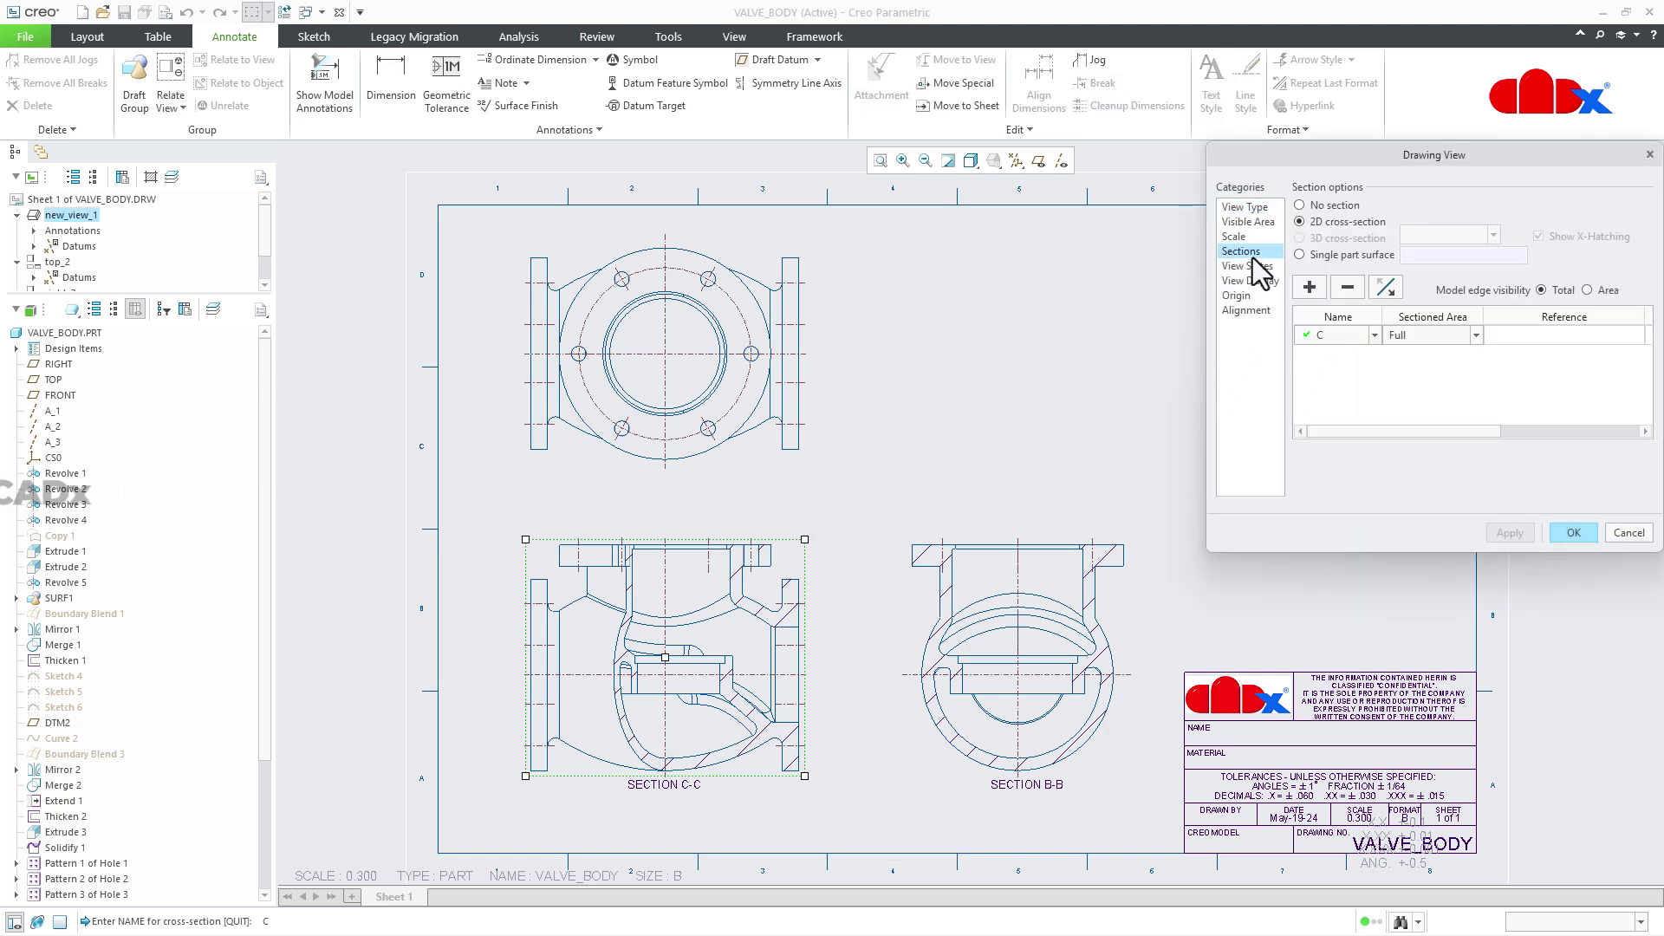
click(1321, 205)
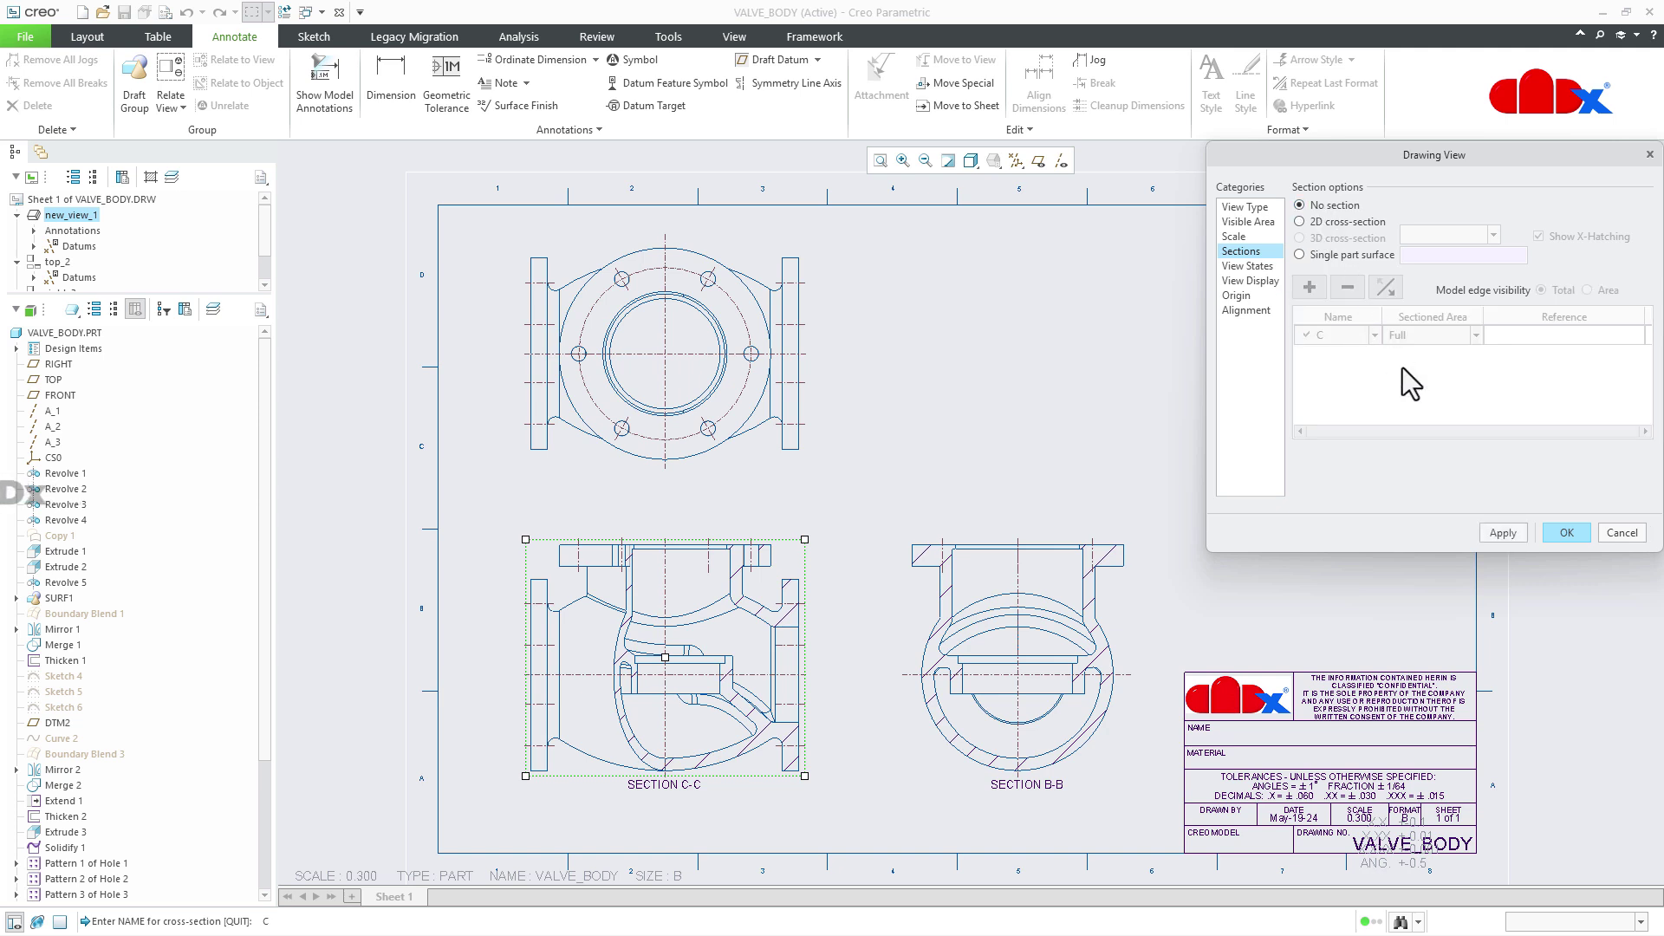
click(1500, 534)
click(1566, 534)
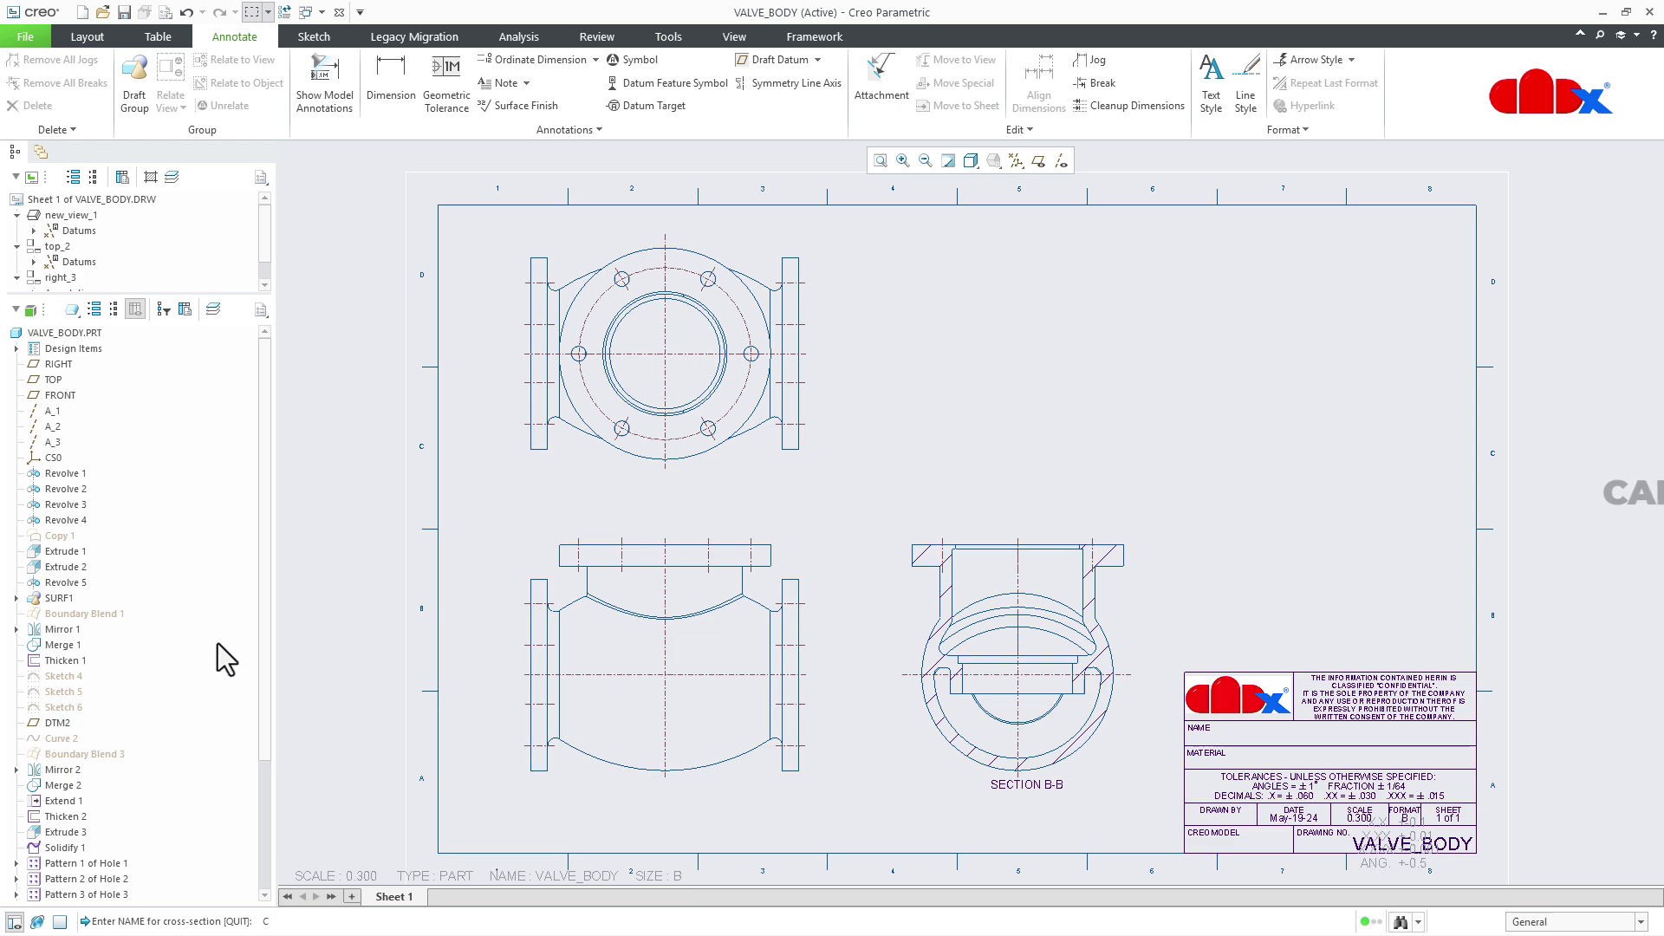
right_click(57, 334)
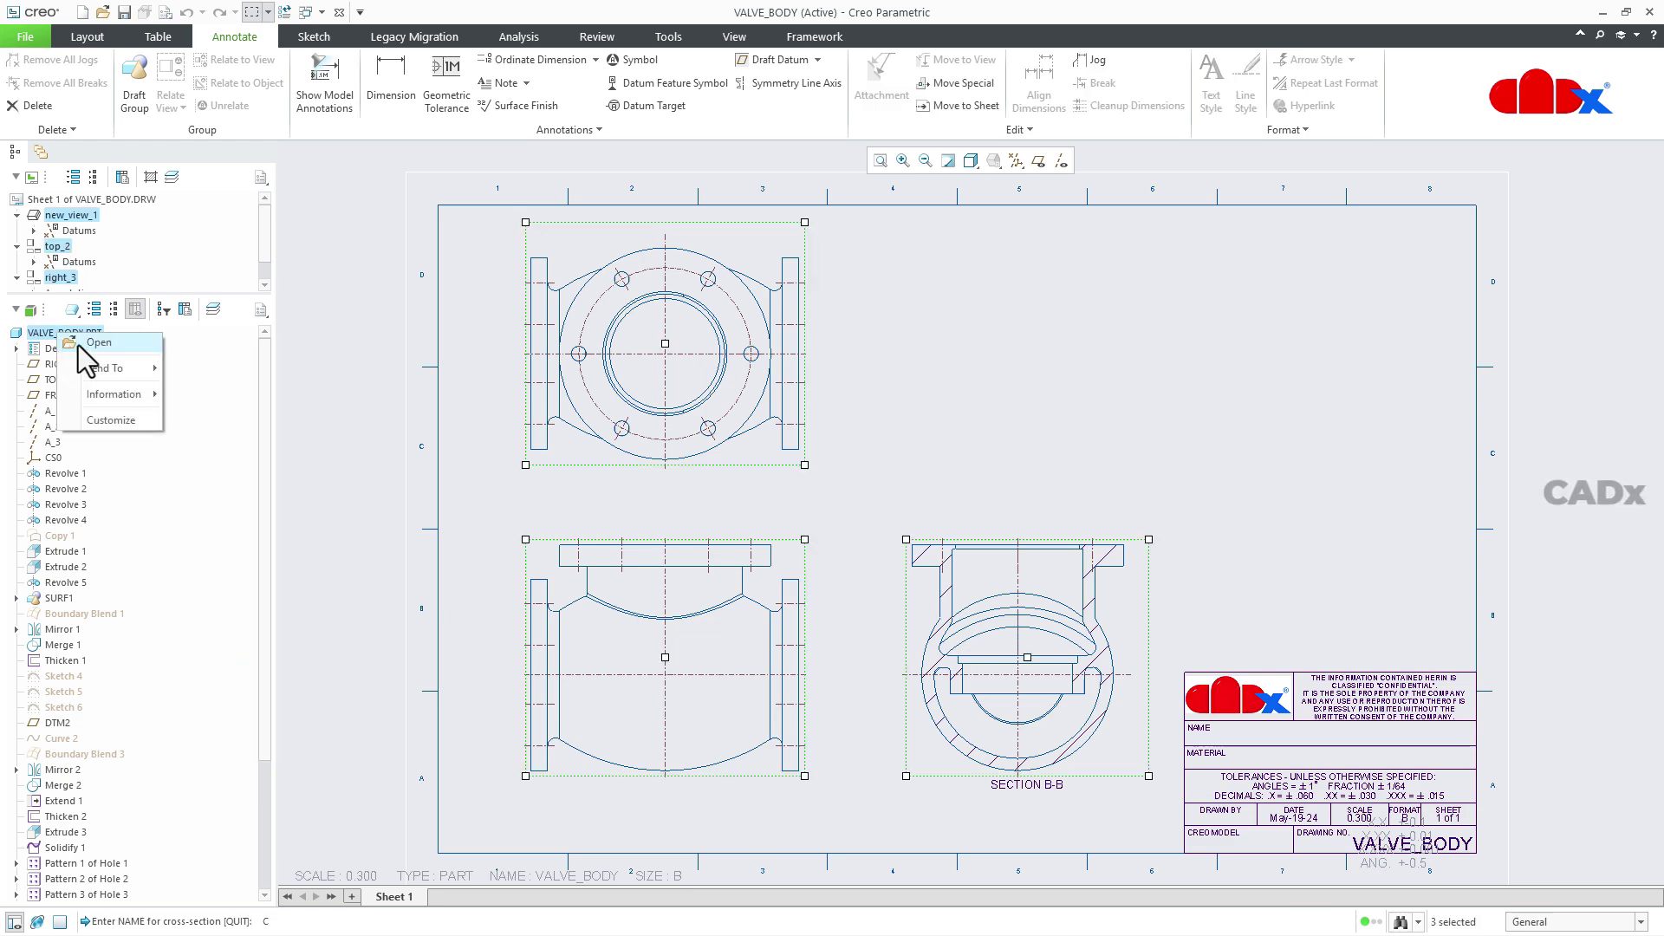
Open VALVE_BODY.PRT in its own window, delete cross-section C, and restore standard orientation
click(79, 346)
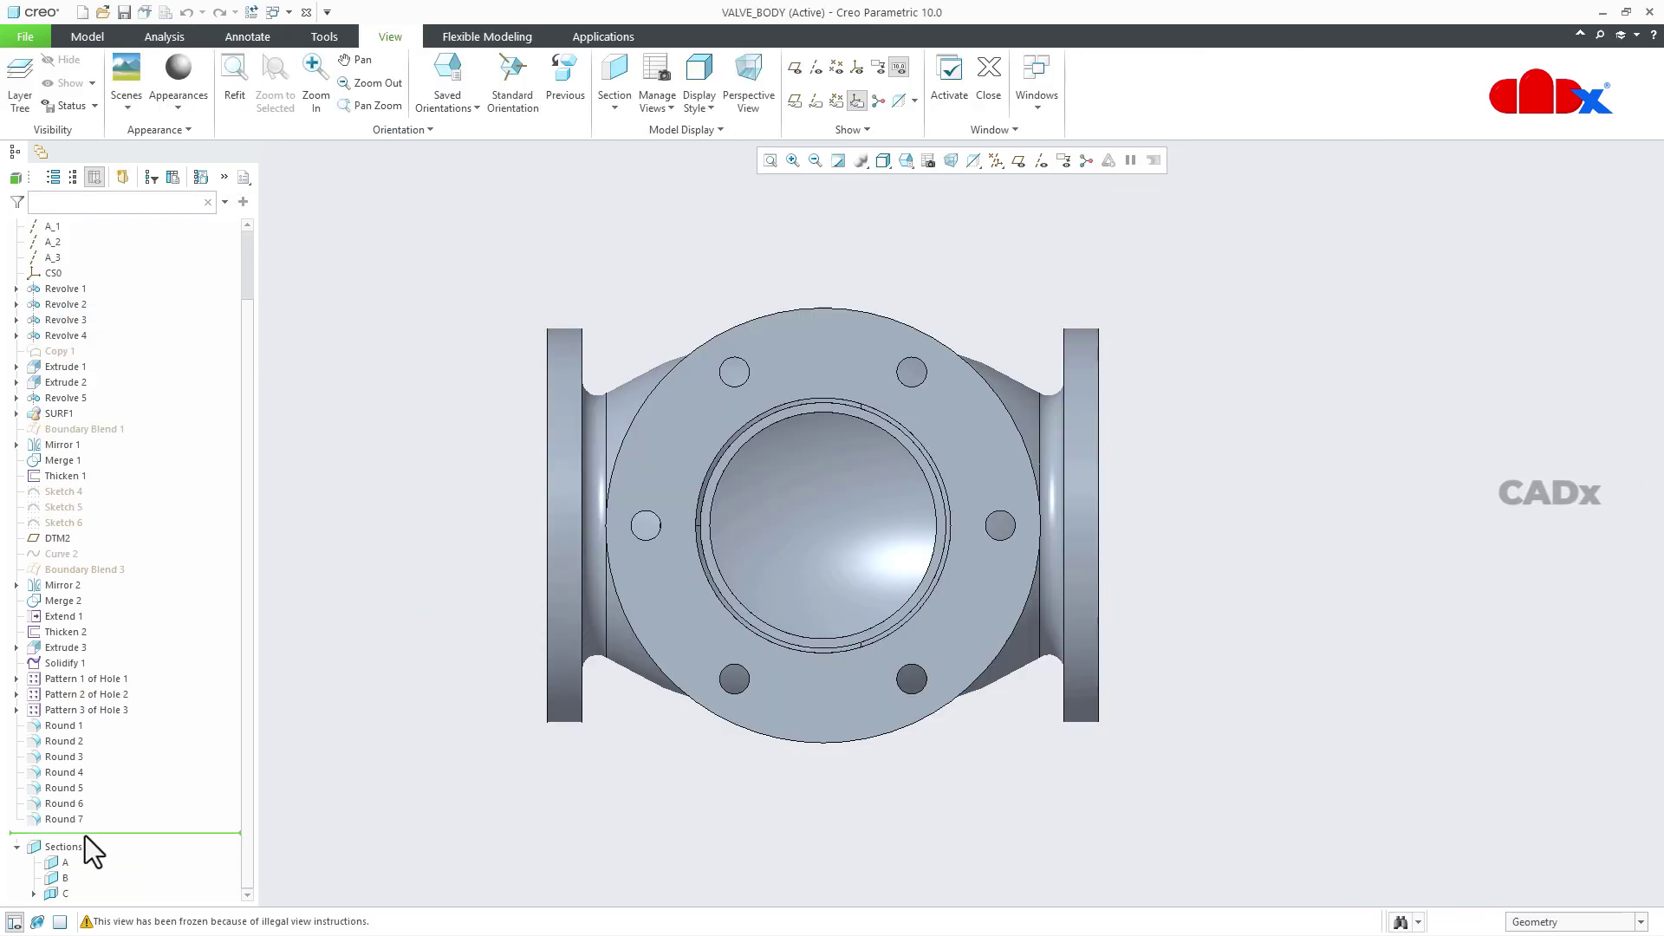
right_click(57, 893)
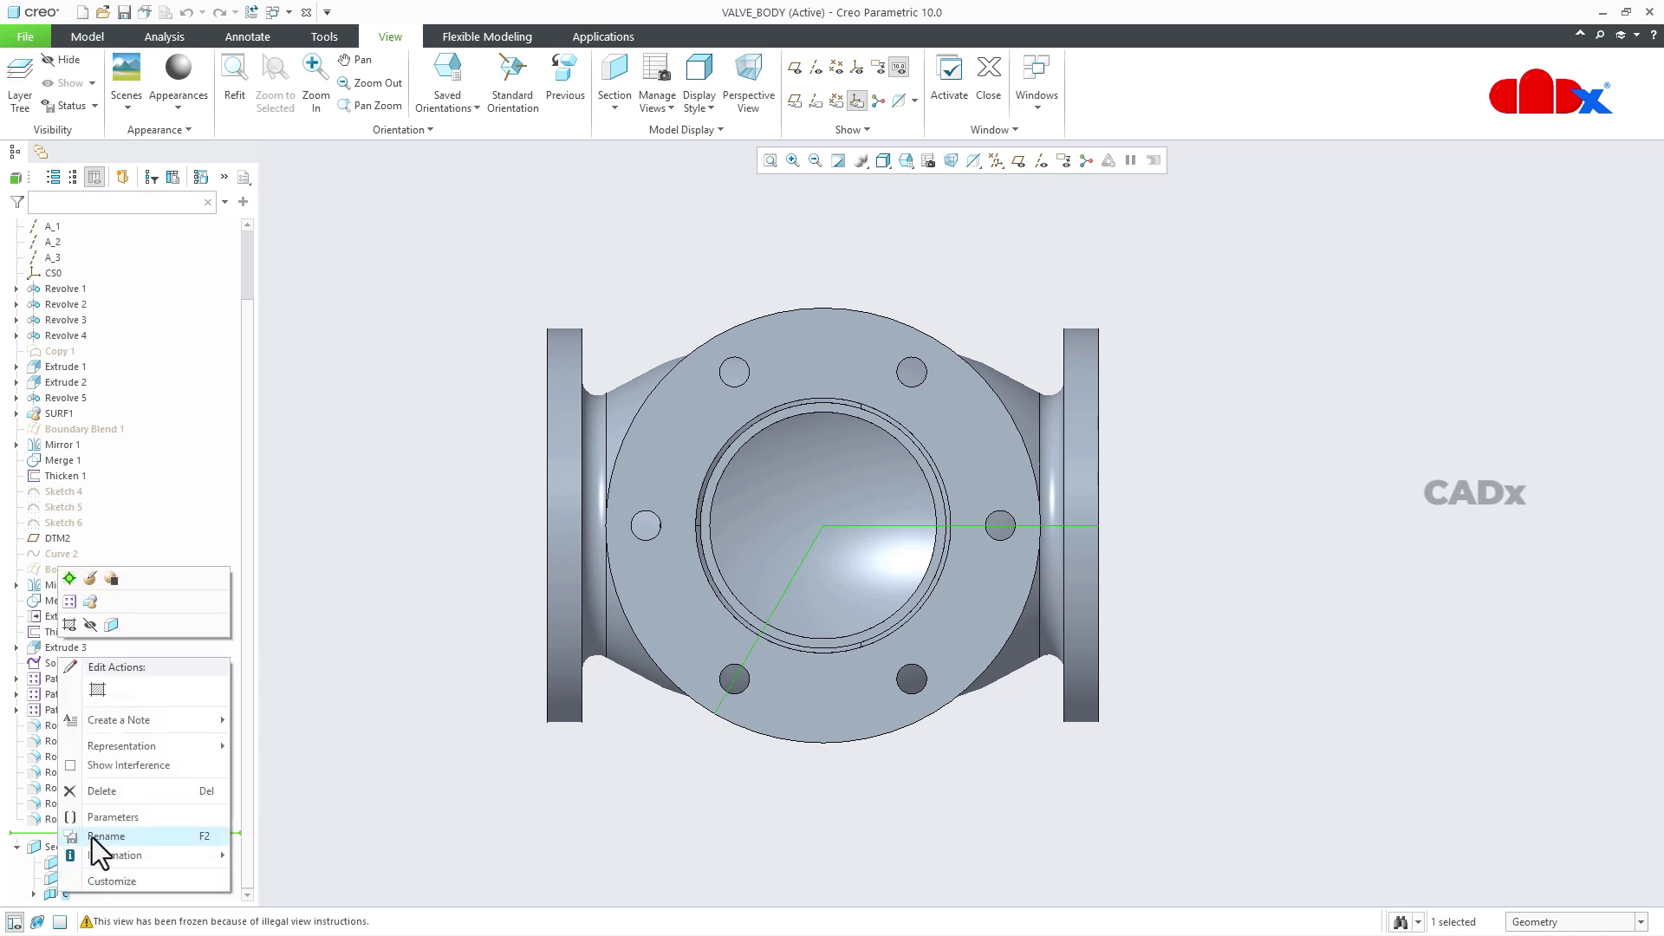
click(104, 790)
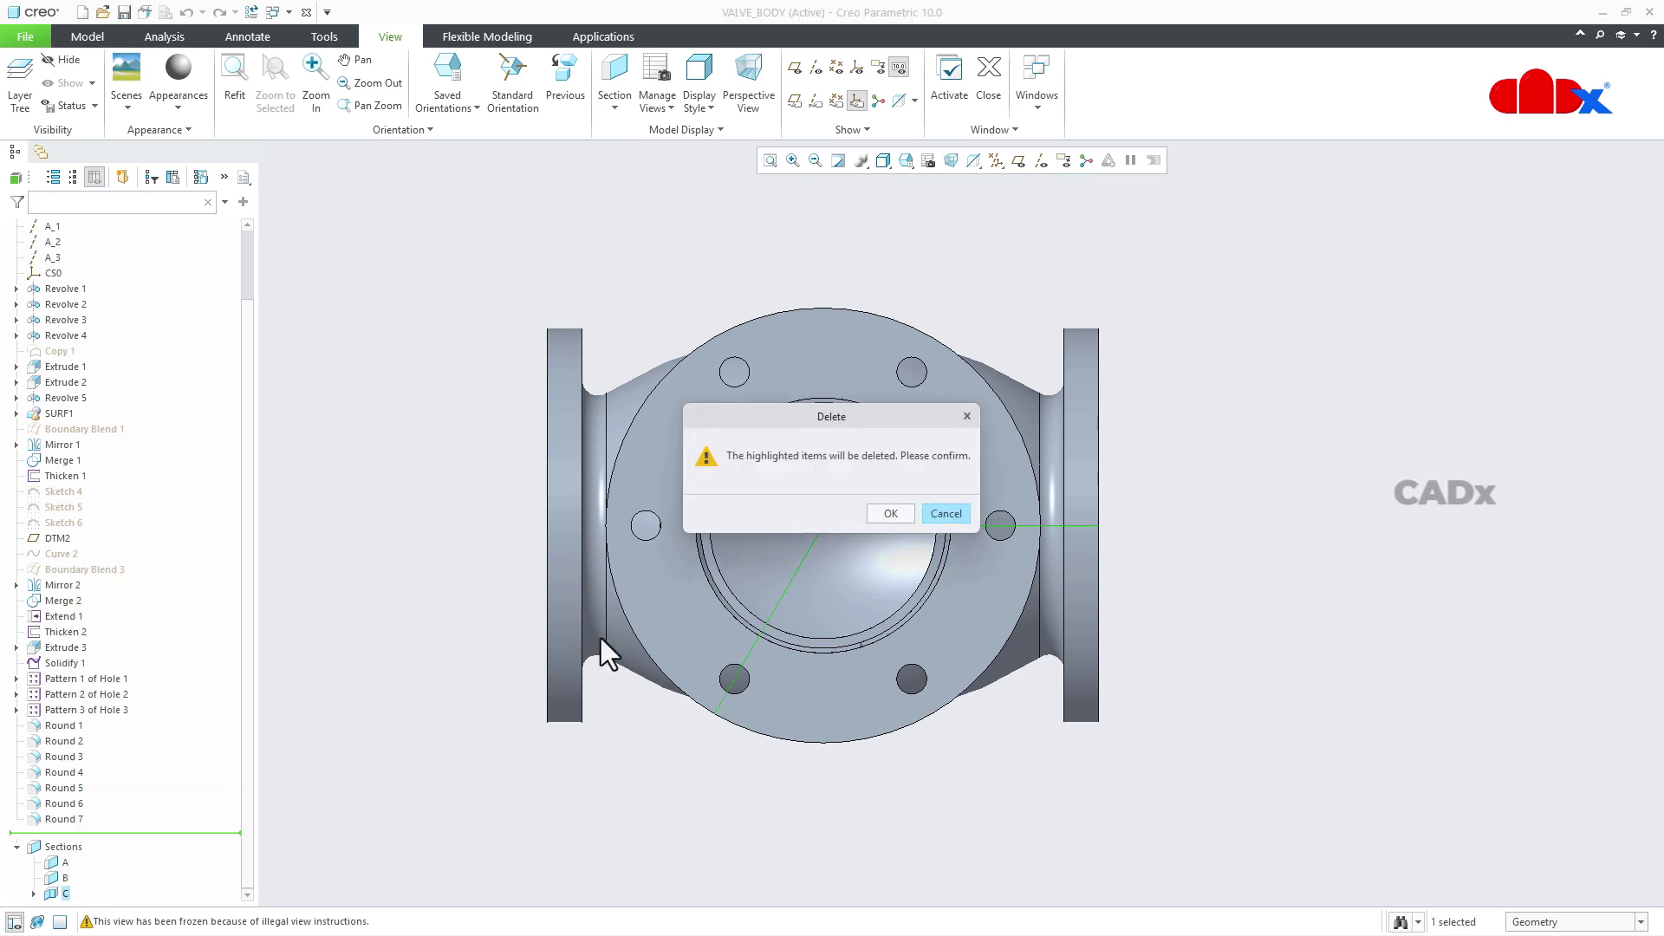
click(898, 515)
key(ctrl+d)
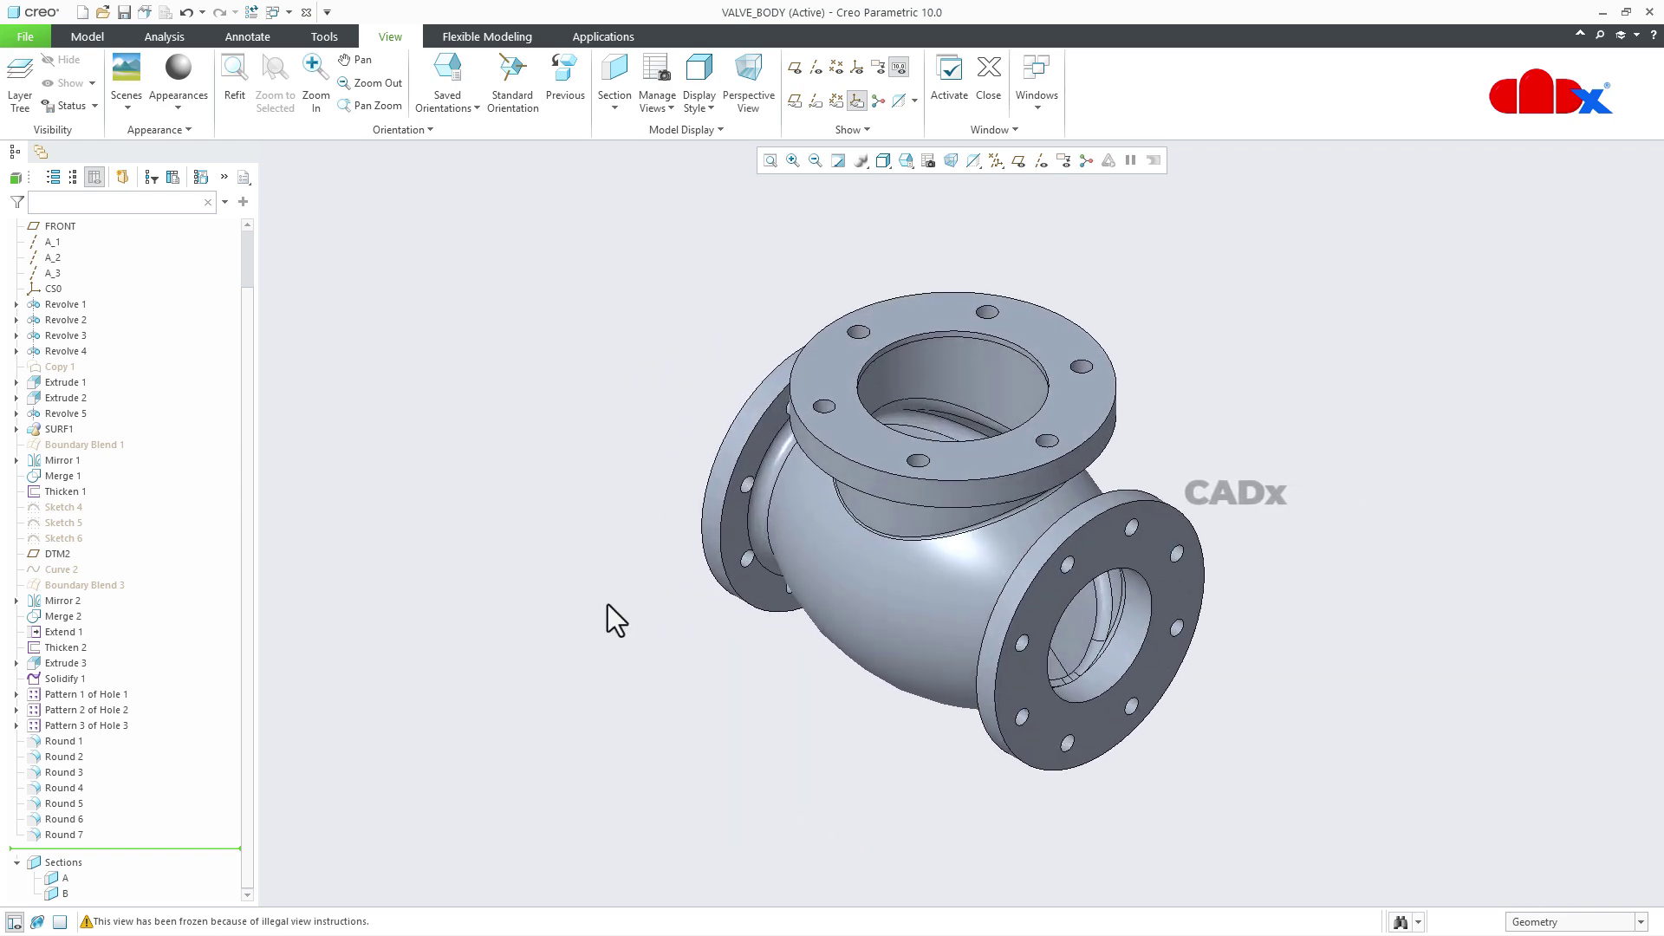
Start a new offset cross-section sketched on the top flange face
click(611, 101)
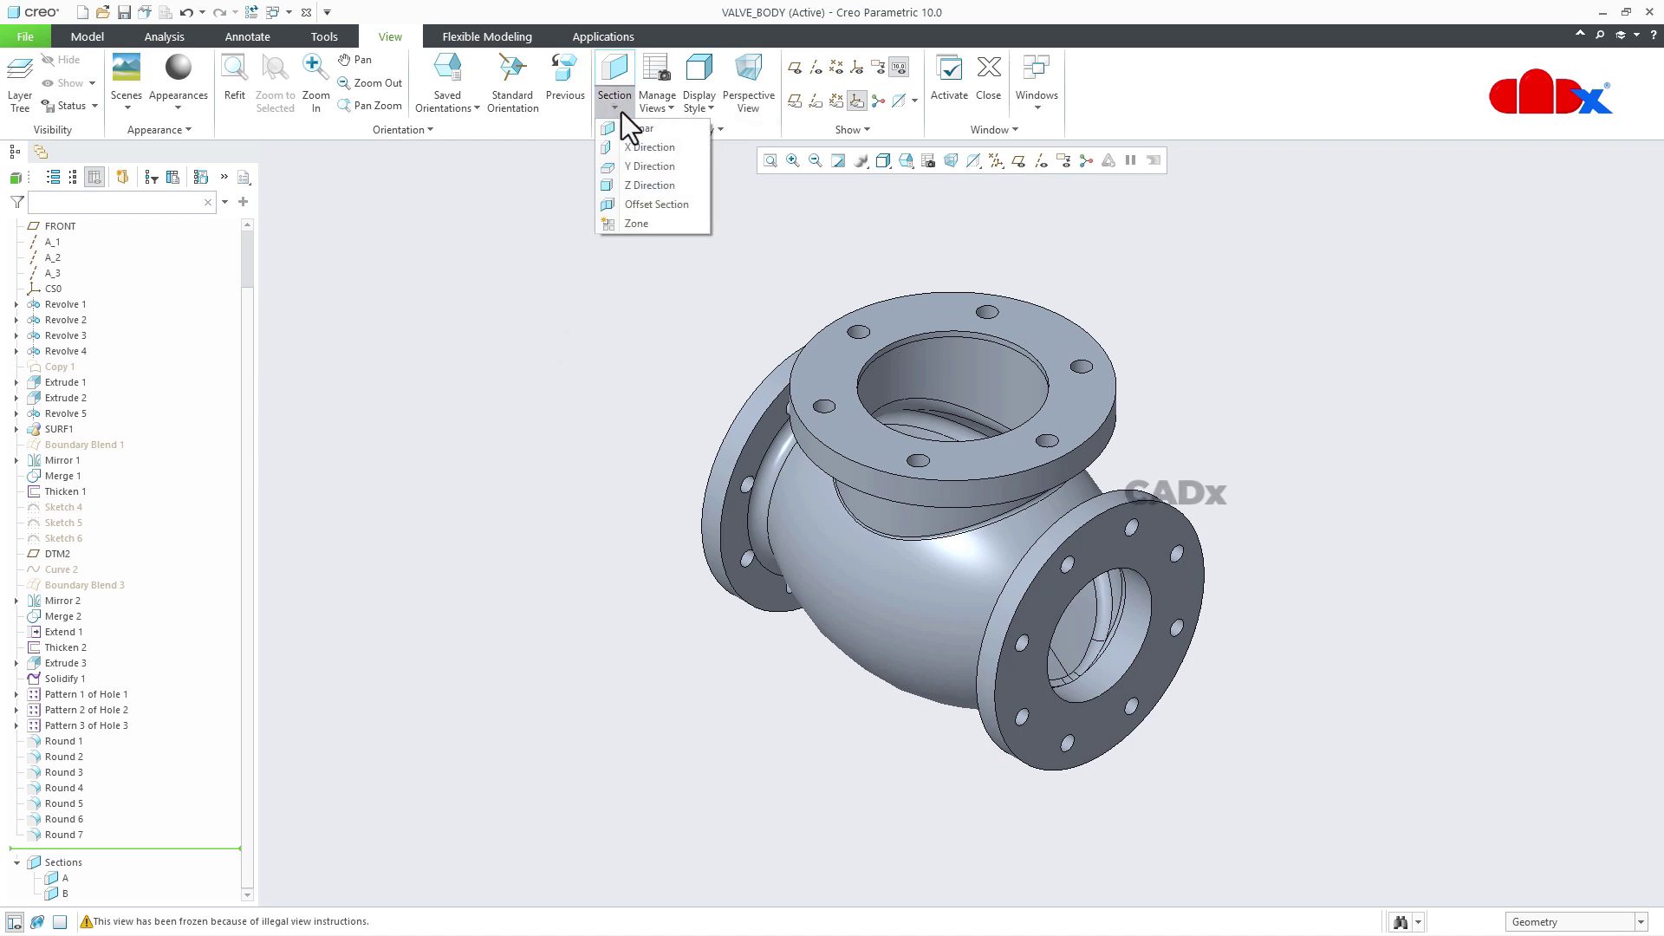
click(643, 206)
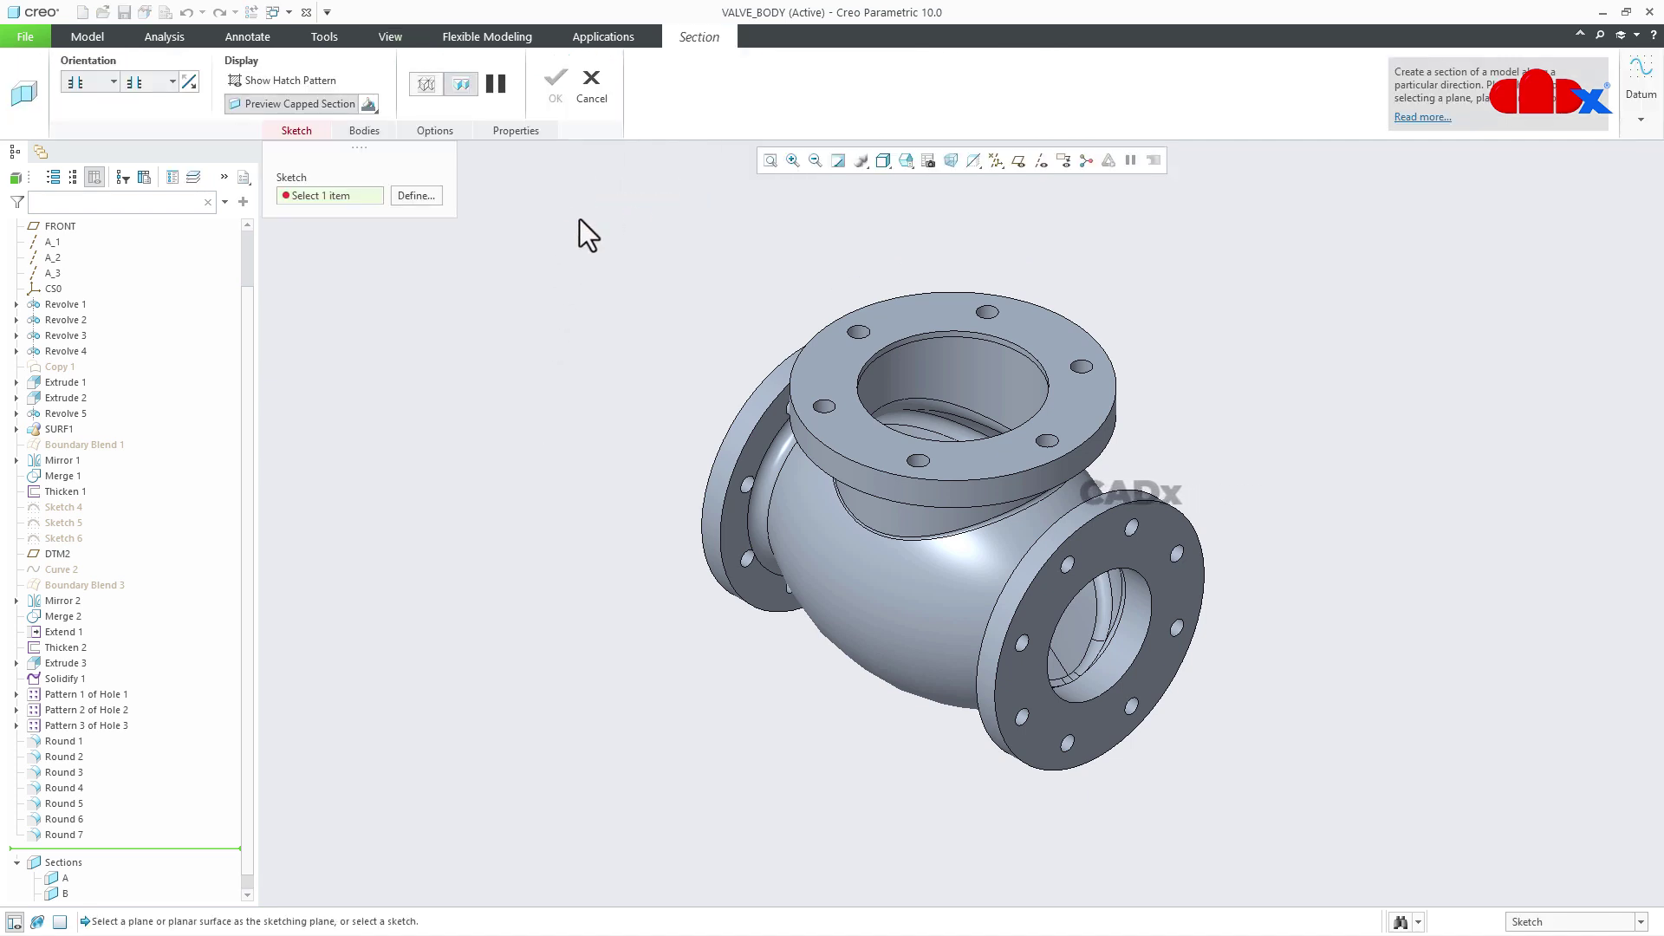
click(425, 198)
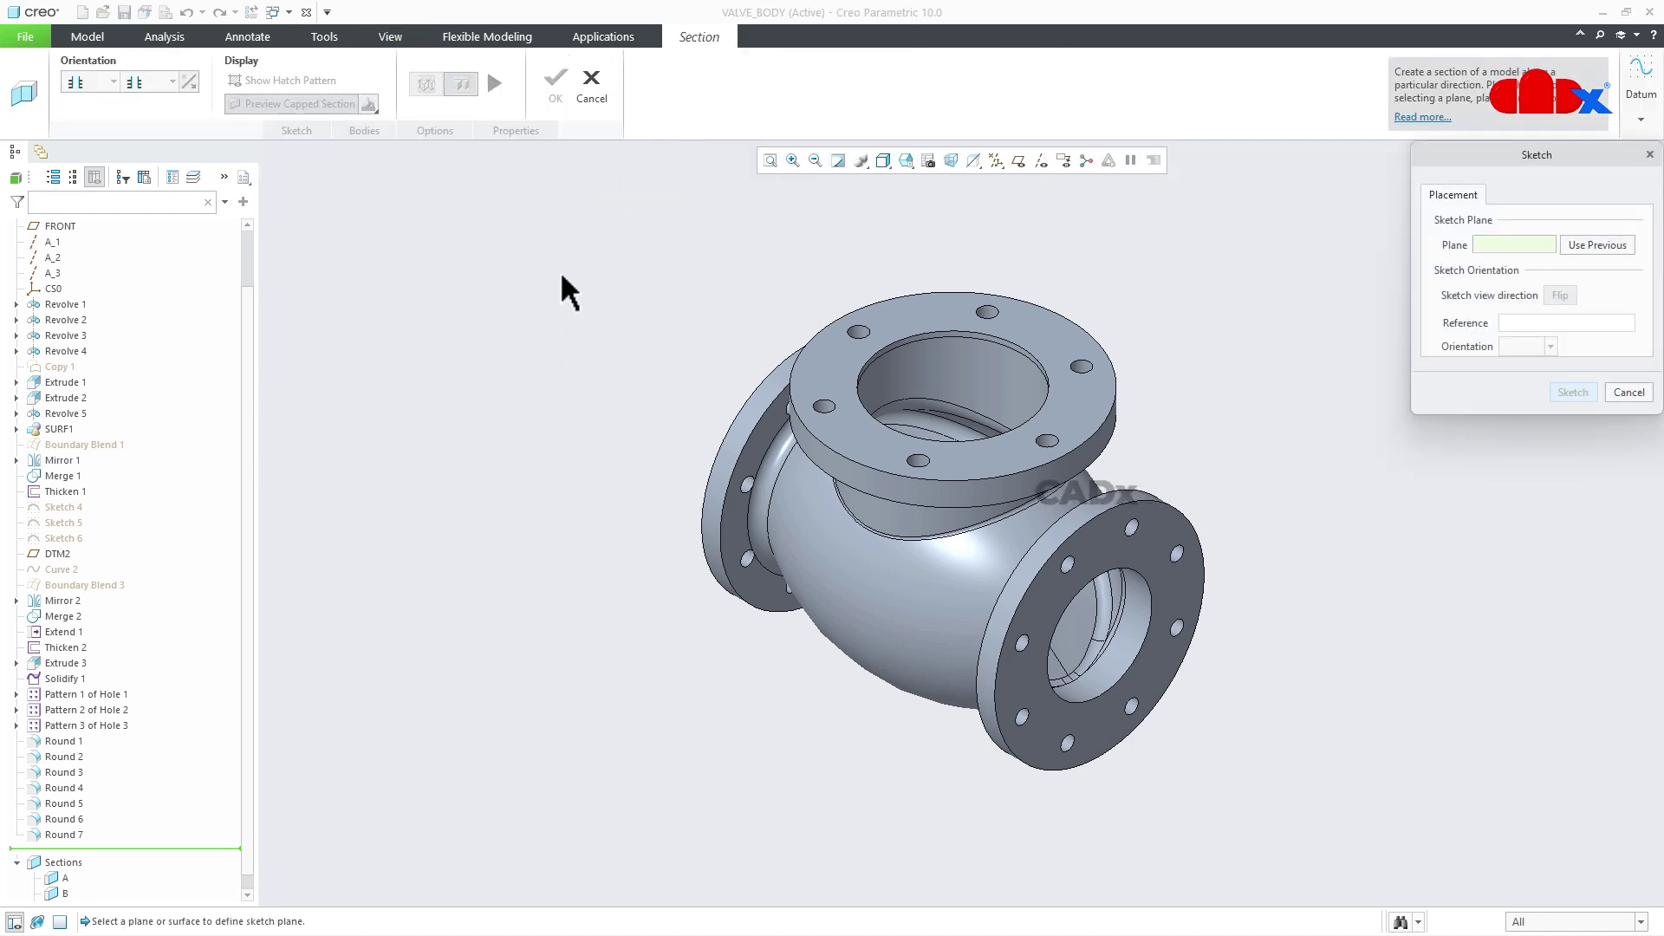
click(846, 382)
click(1573, 392)
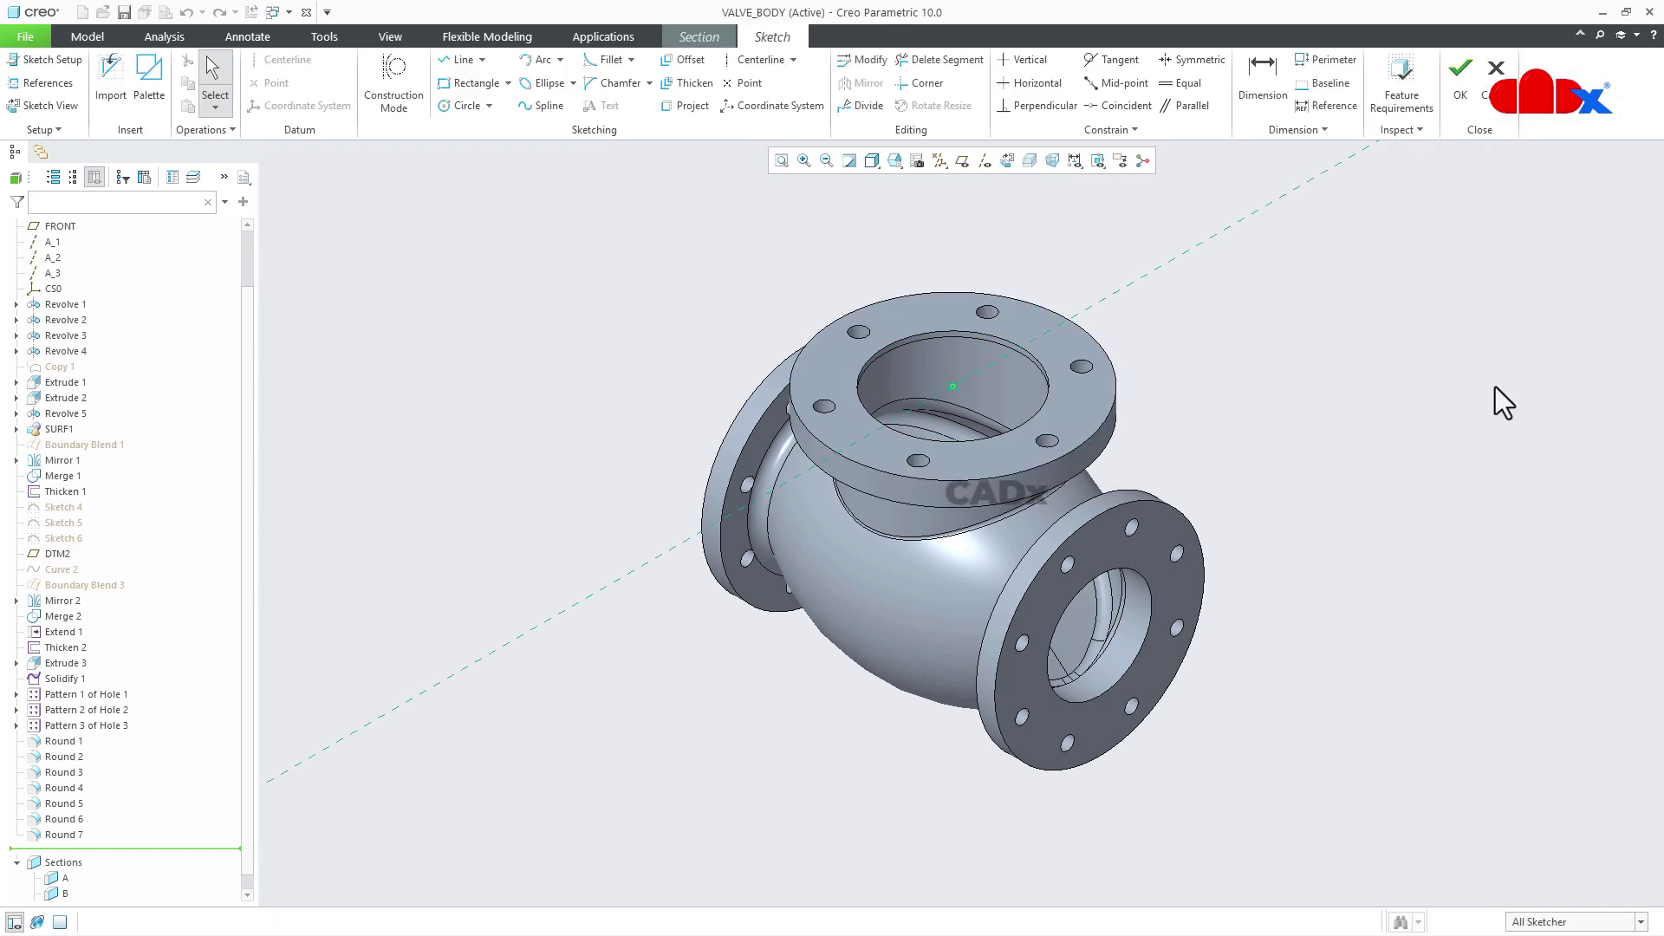
Sketch a two-segment cutting line from the right flange through the centre to the lower-left arc
click(1023, 161)
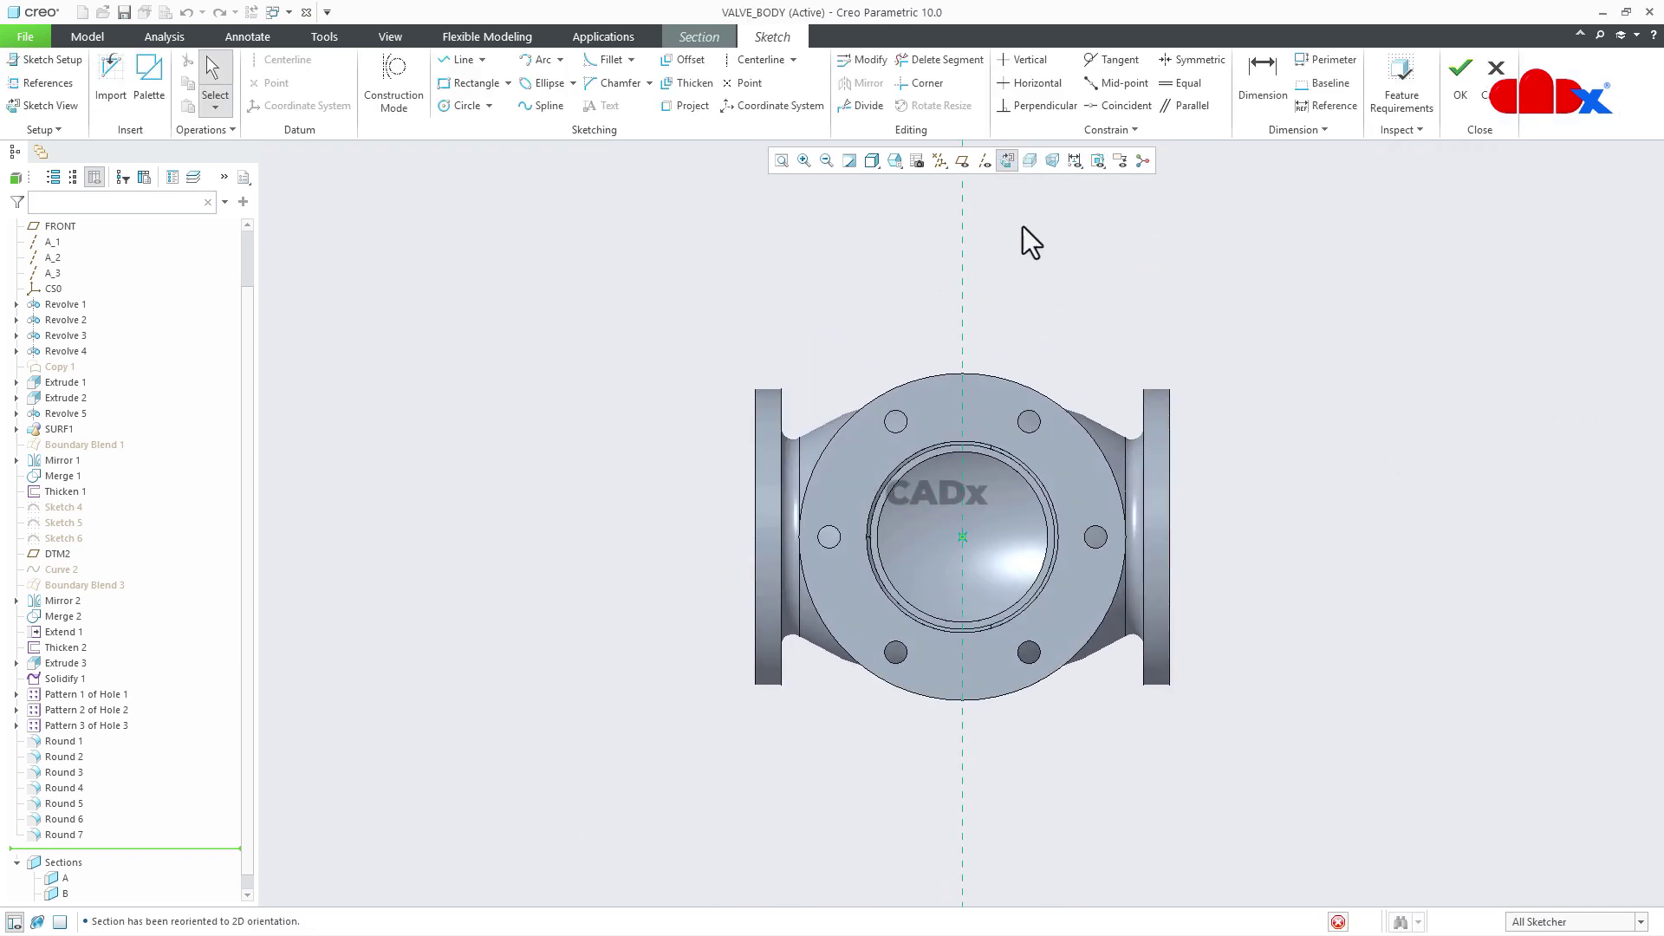
right_click(1047, 278)
click(1074, 309)
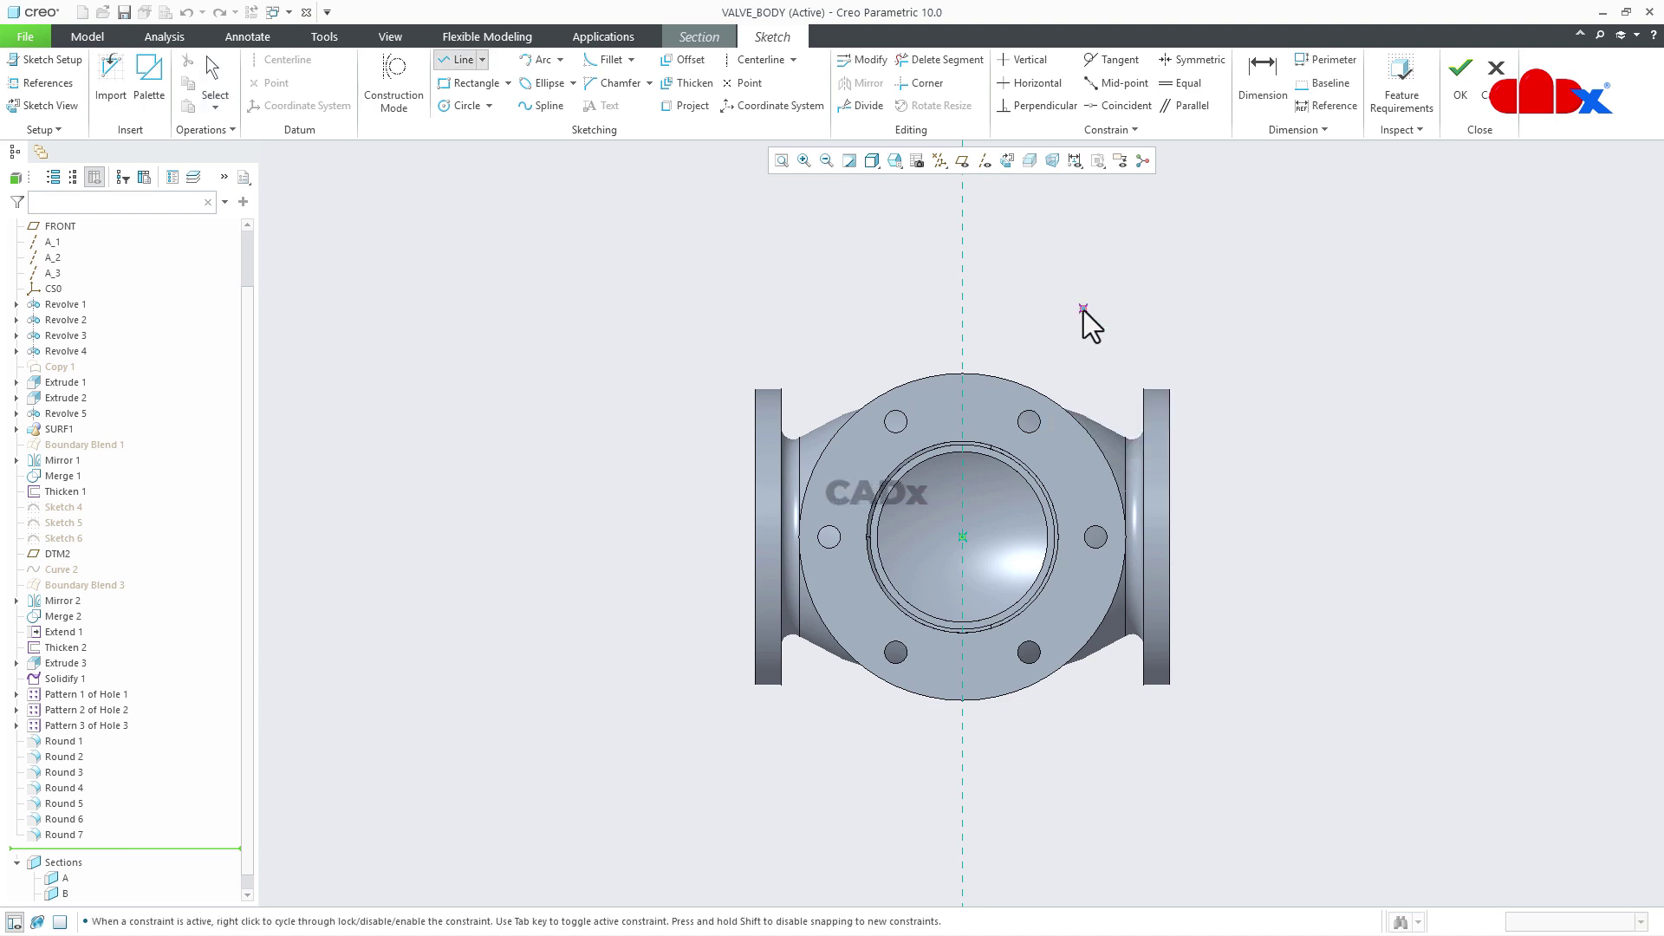
click(1170, 538)
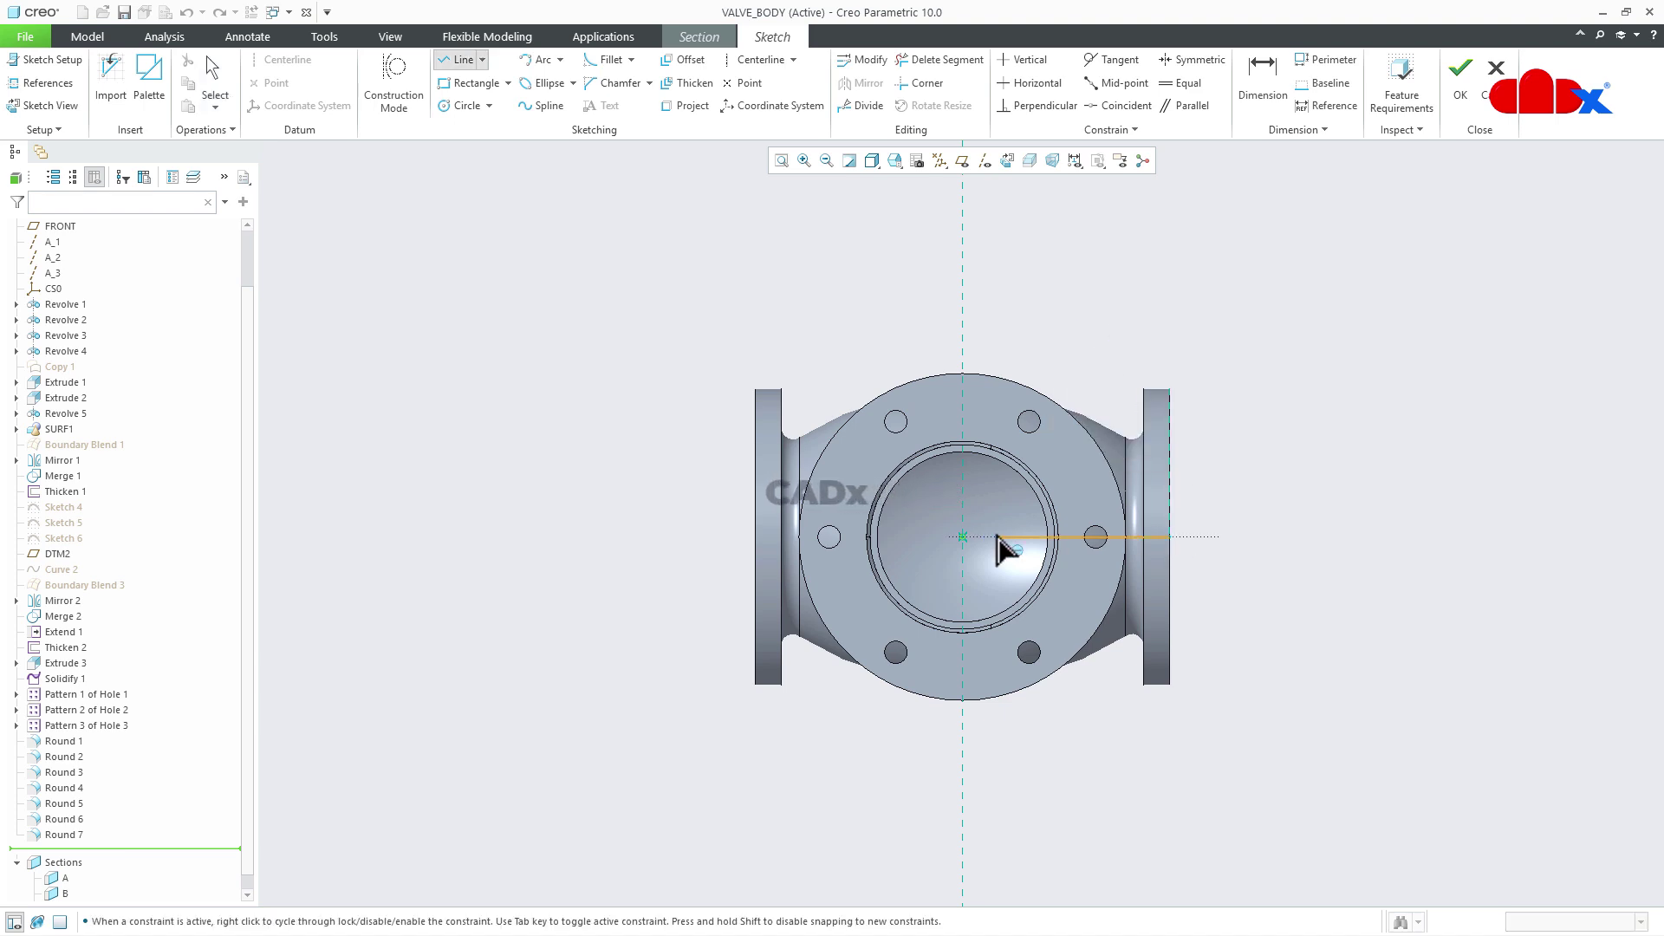
click(969, 539)
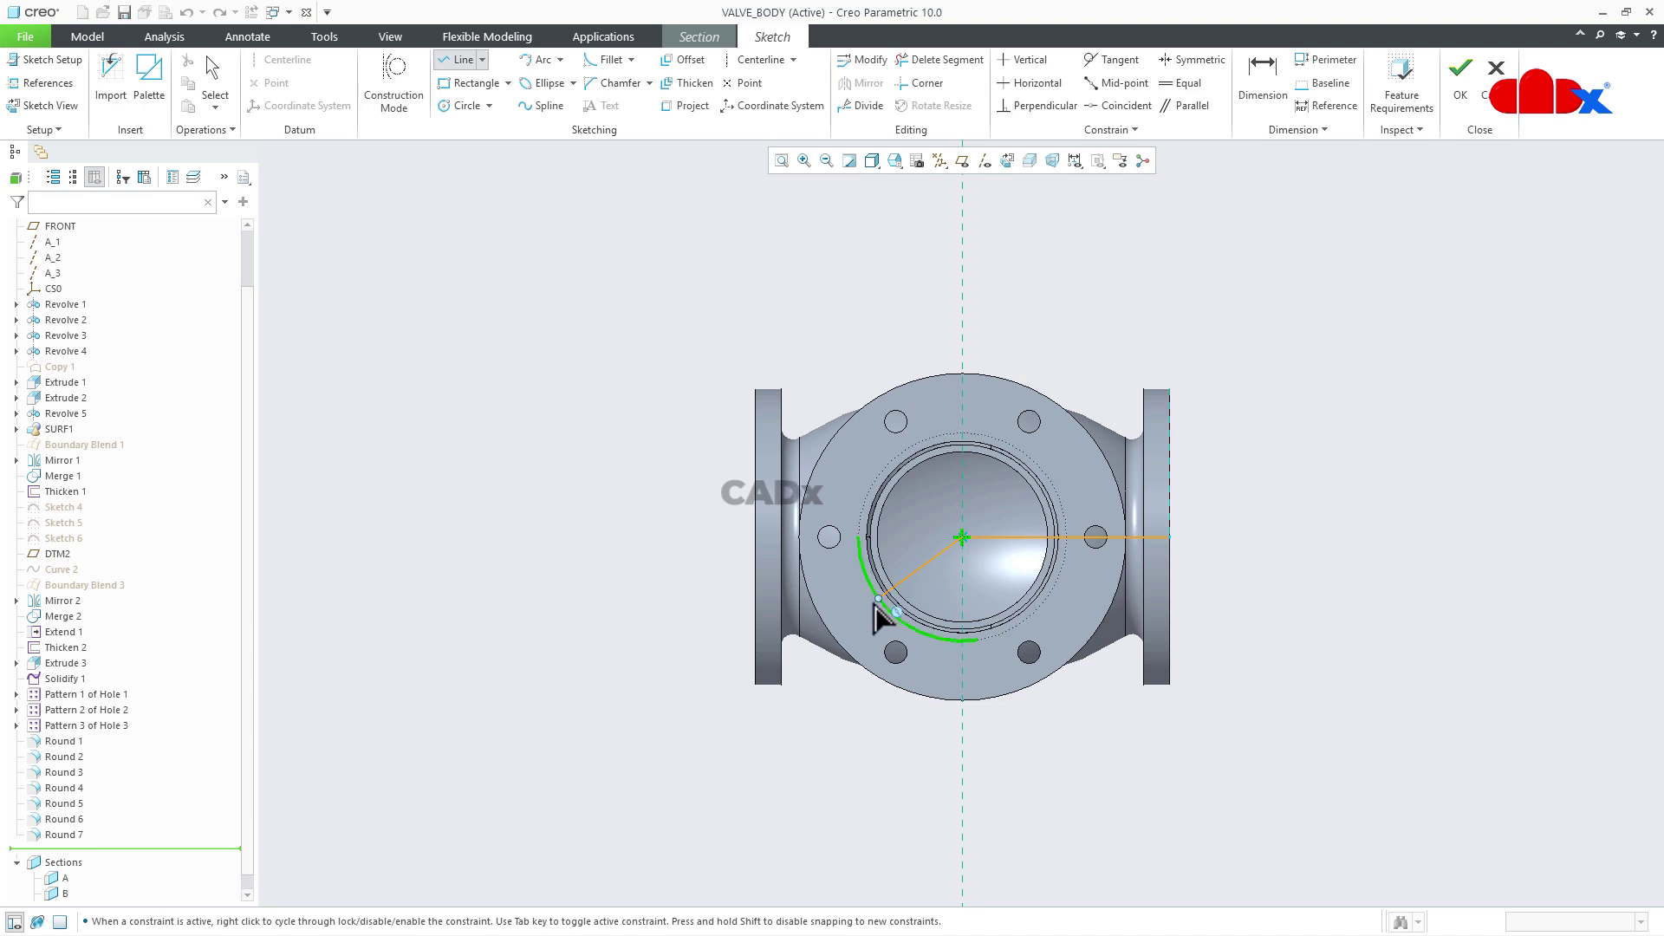
click(823, 650)
middle_click(828, 751)
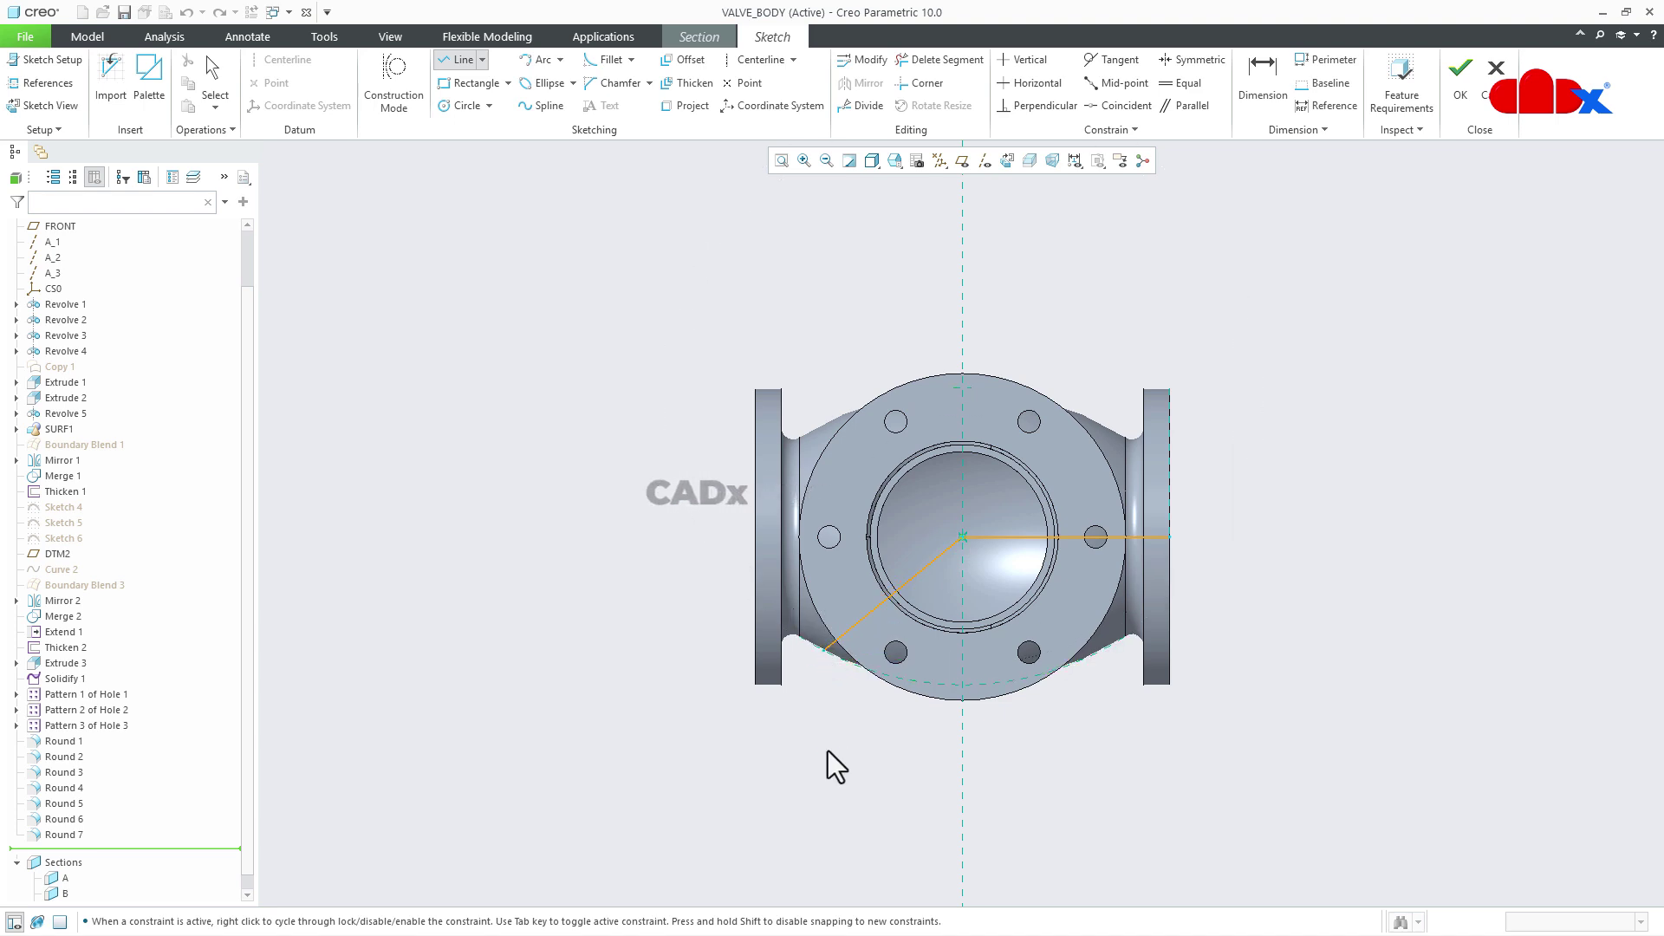
click(1459, 91)
Flip the removed side, name the section C, and finish it
click(1017, 630)
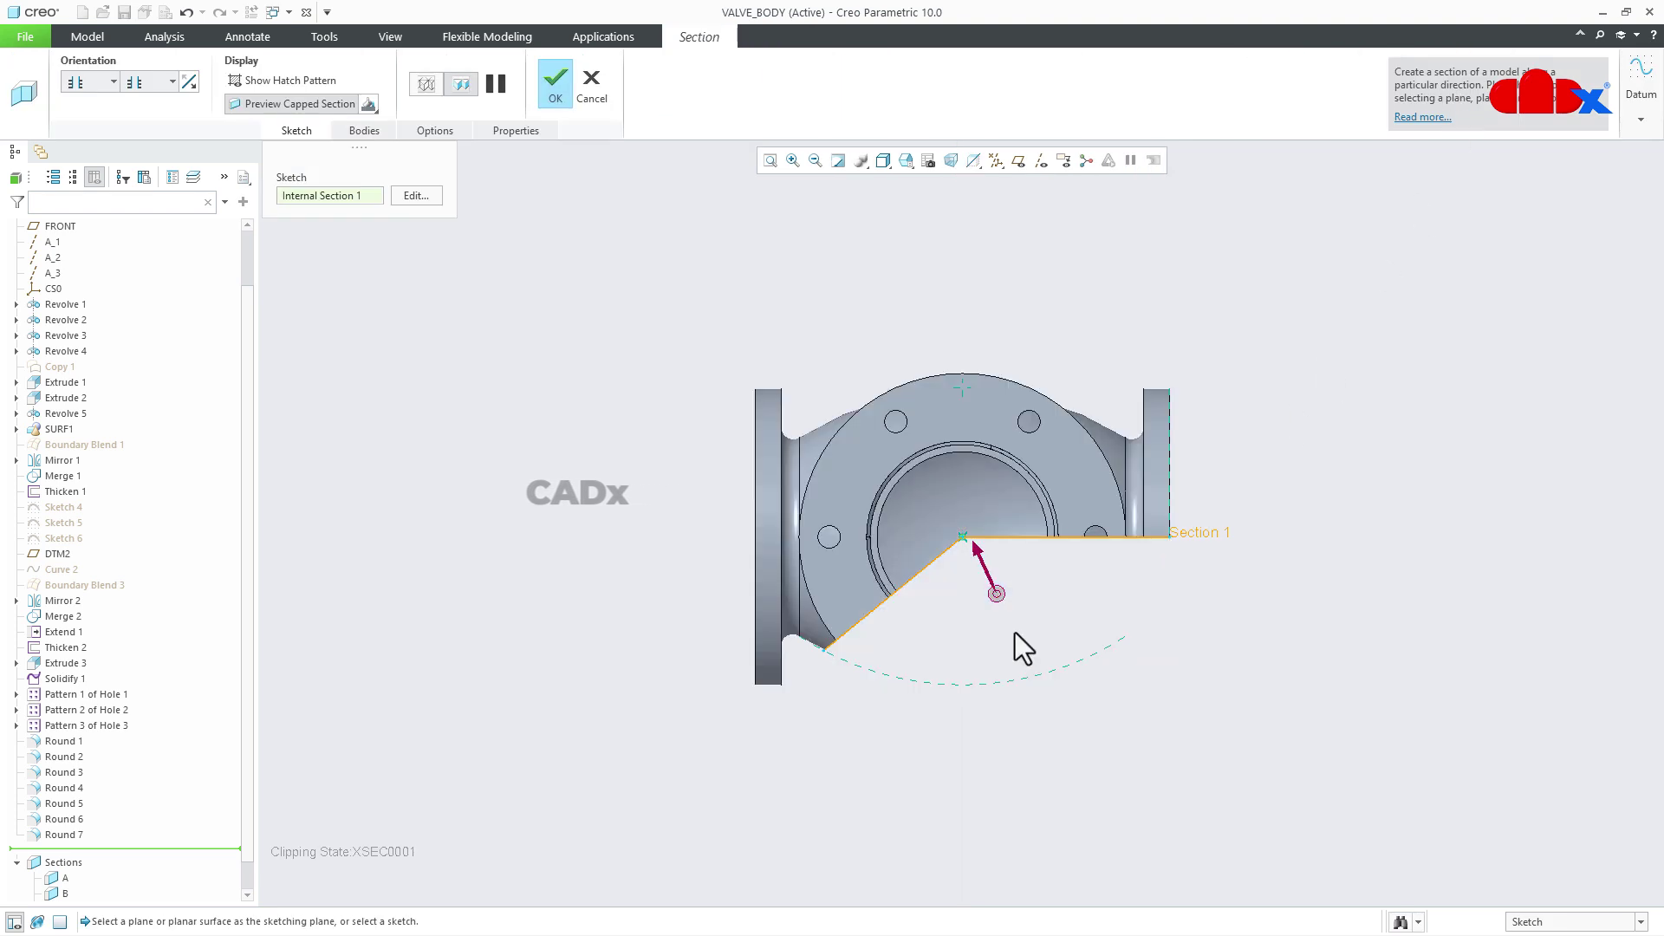
click(501, 133)
drag(577, 184, 491, 184)
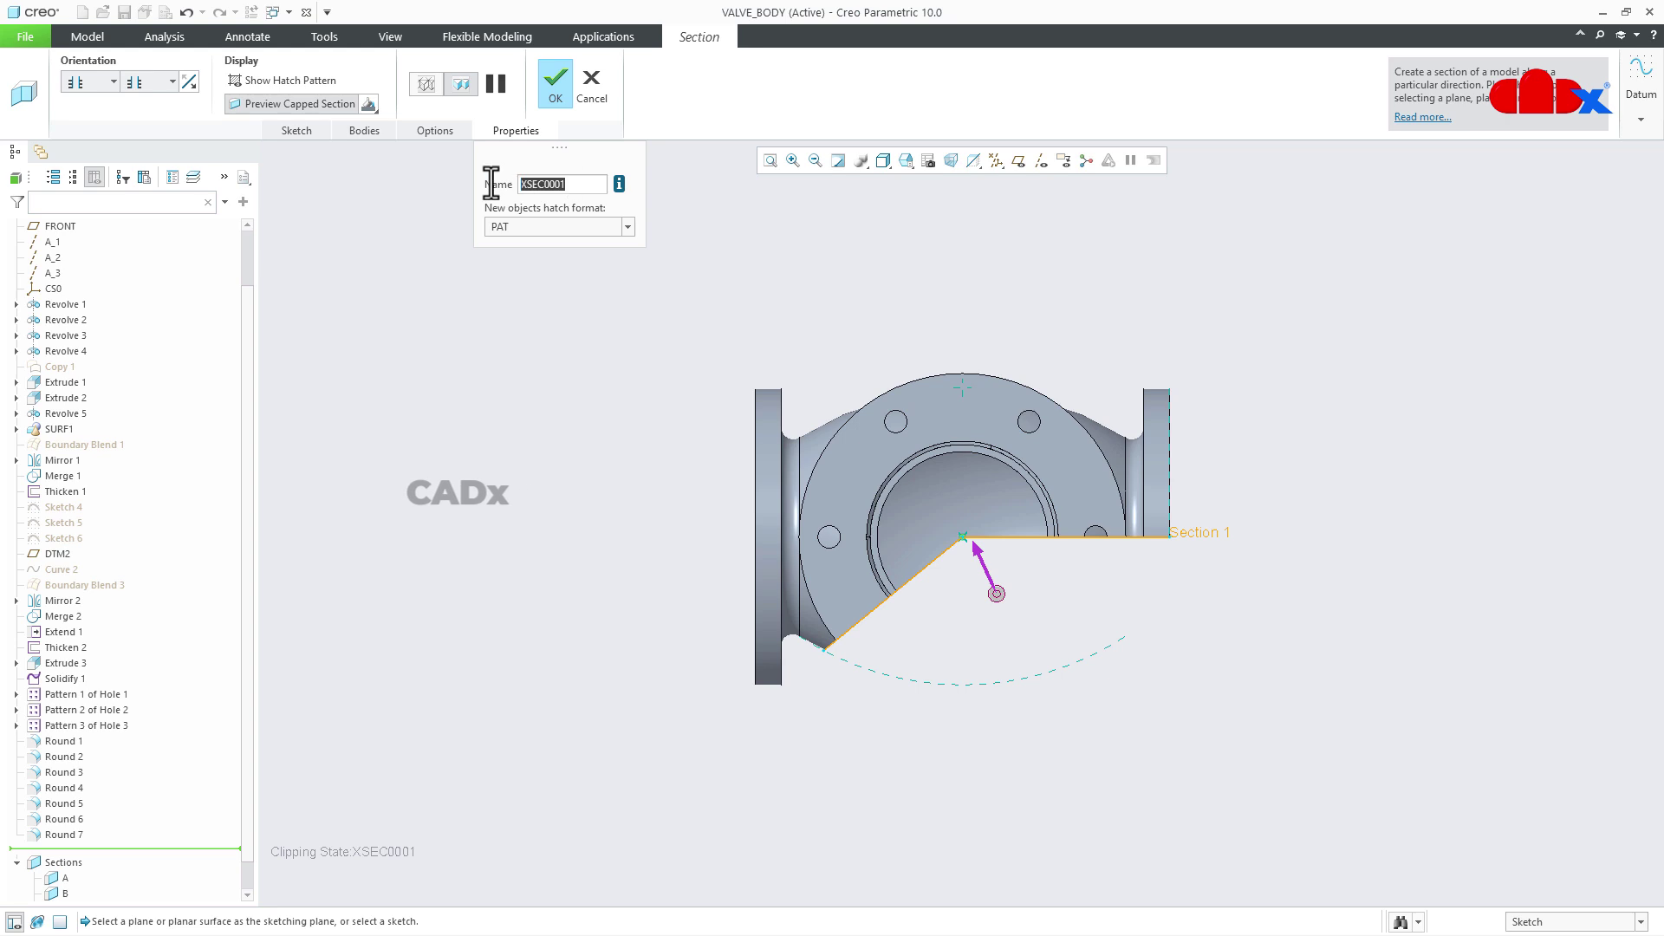
text(C)
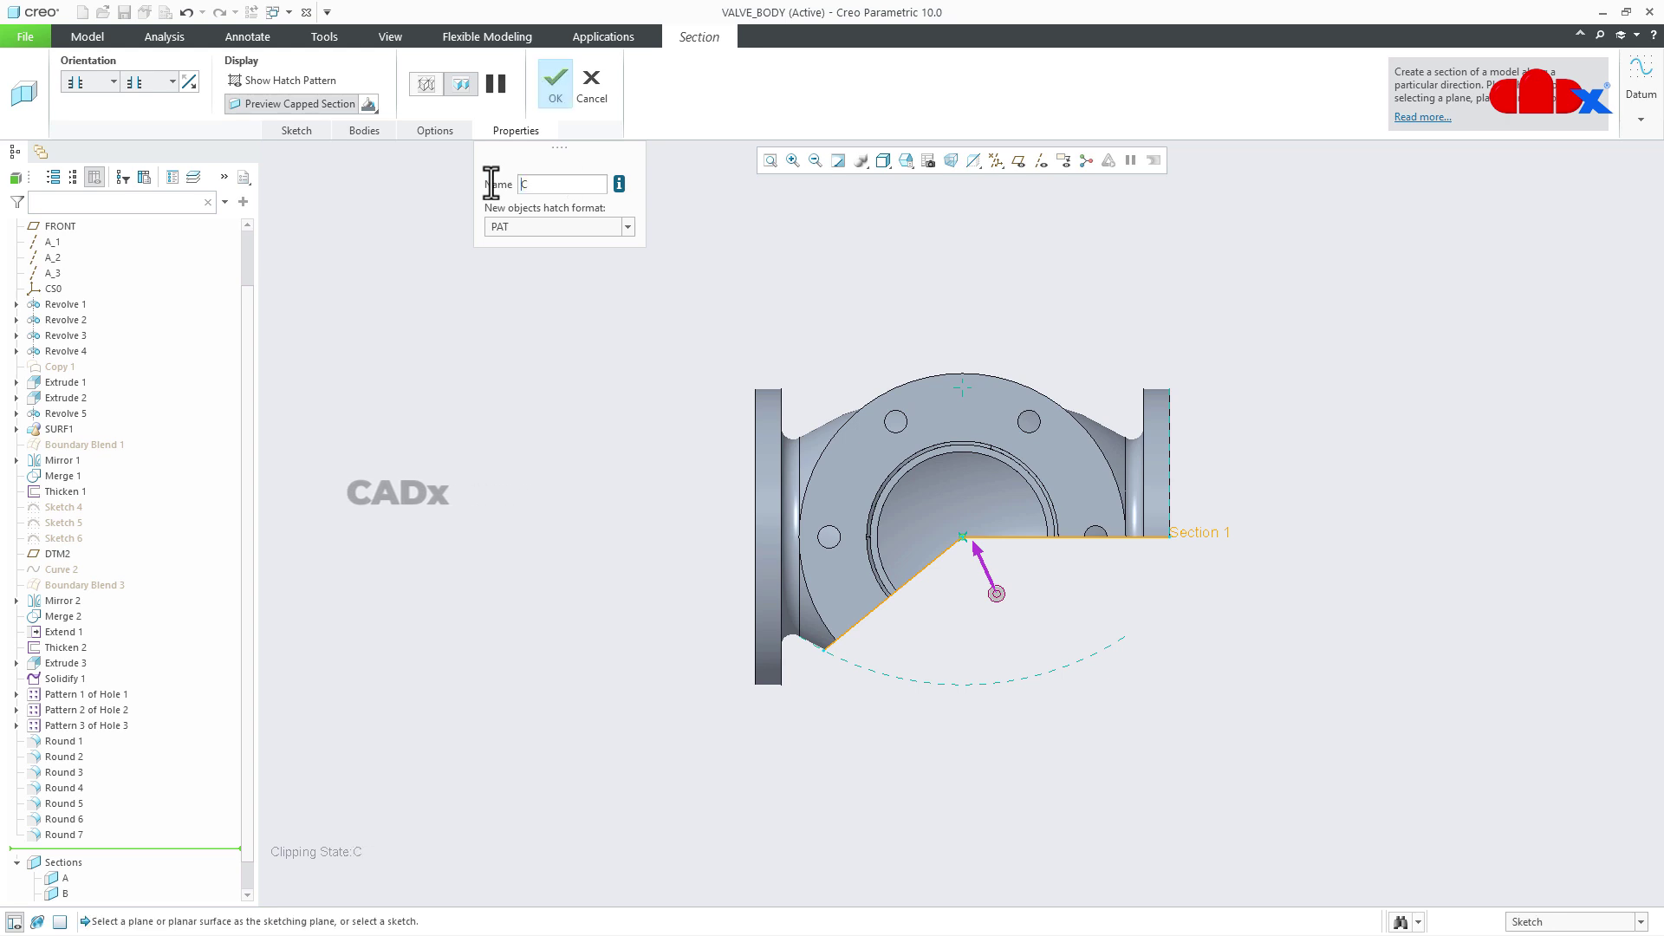
click(555, 79)
Deactivate section C so the valve body shows uncut again
middle_drag(557, 494, 803, 476)
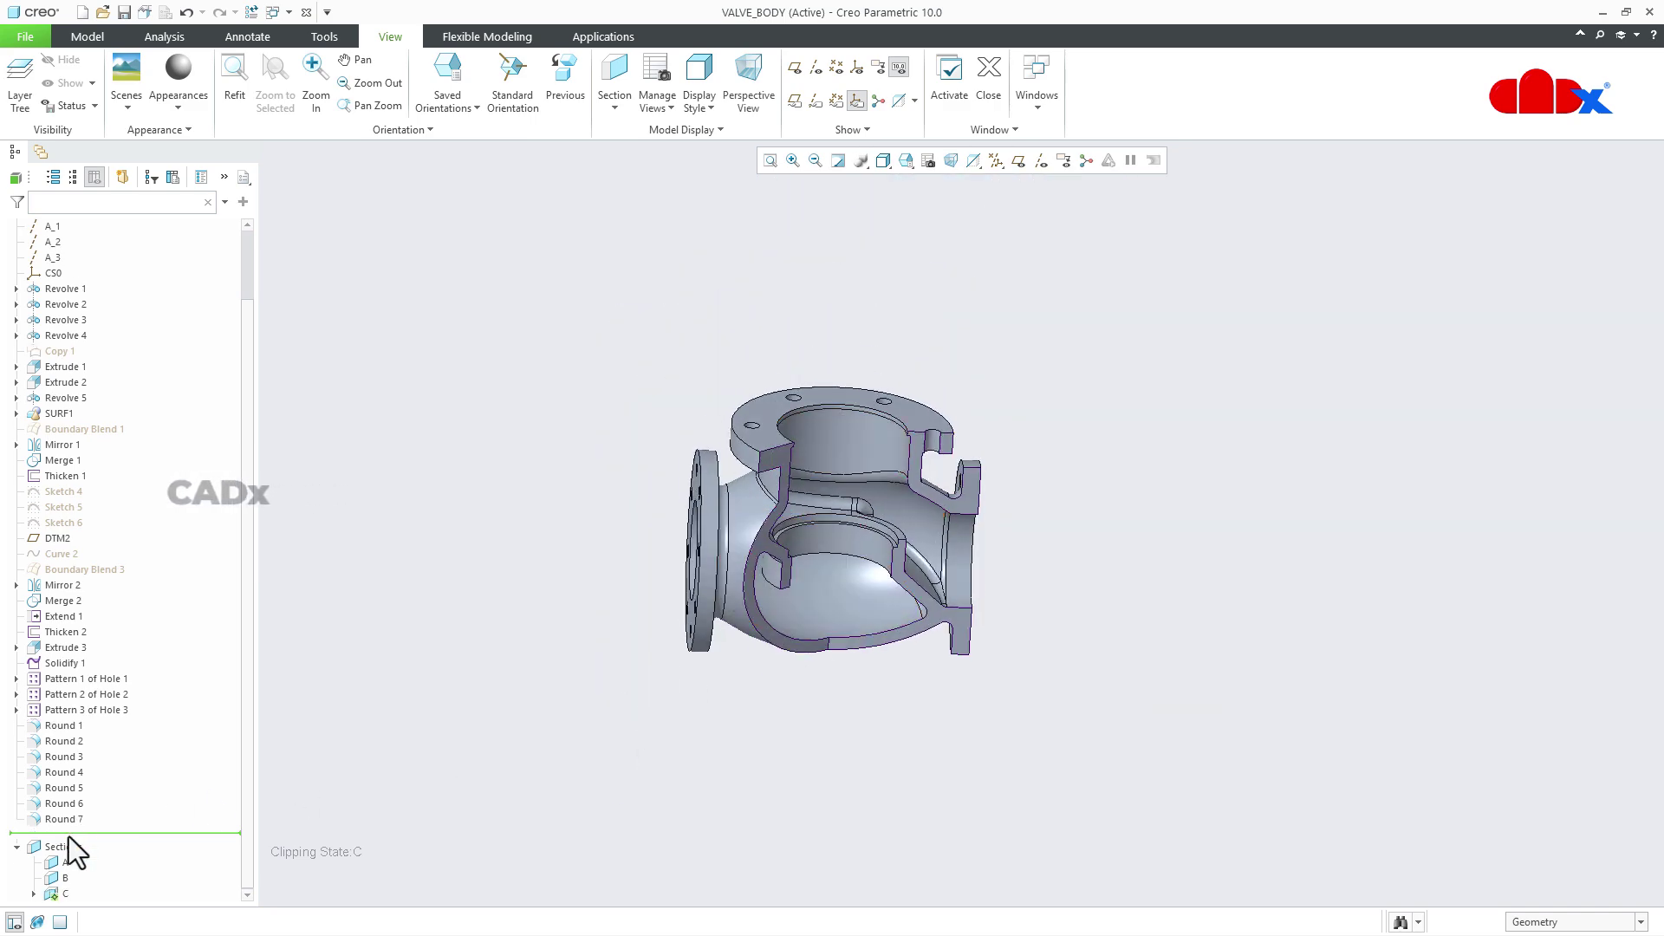
click(59, 893)
click(66, 788)
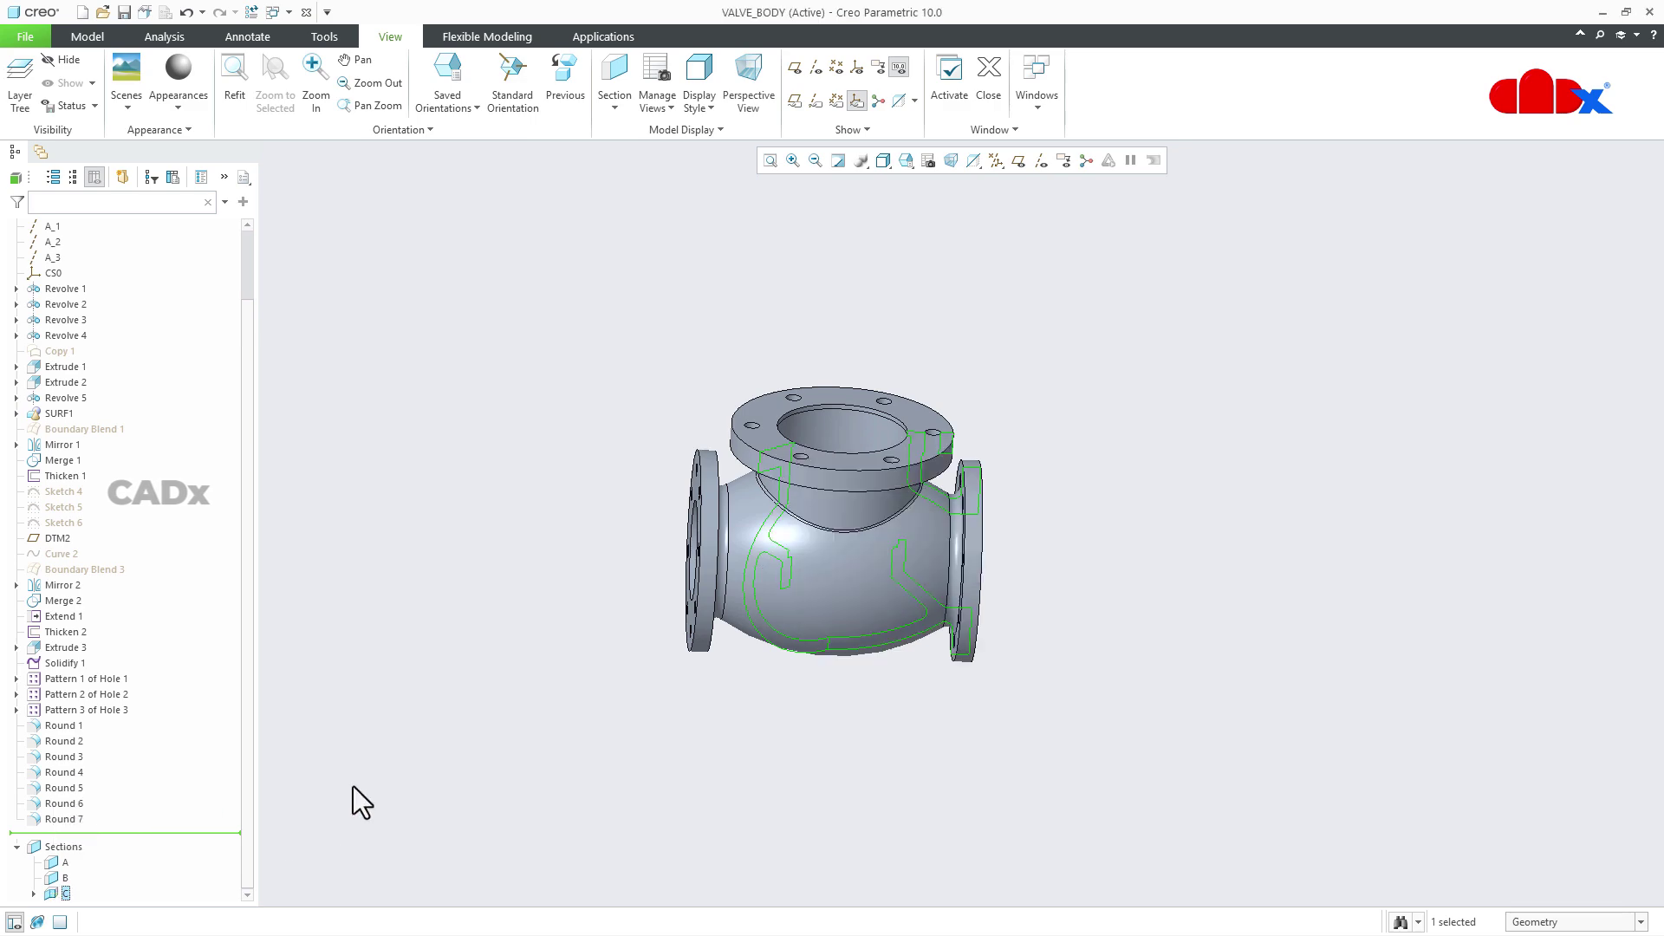
click(282, 13)
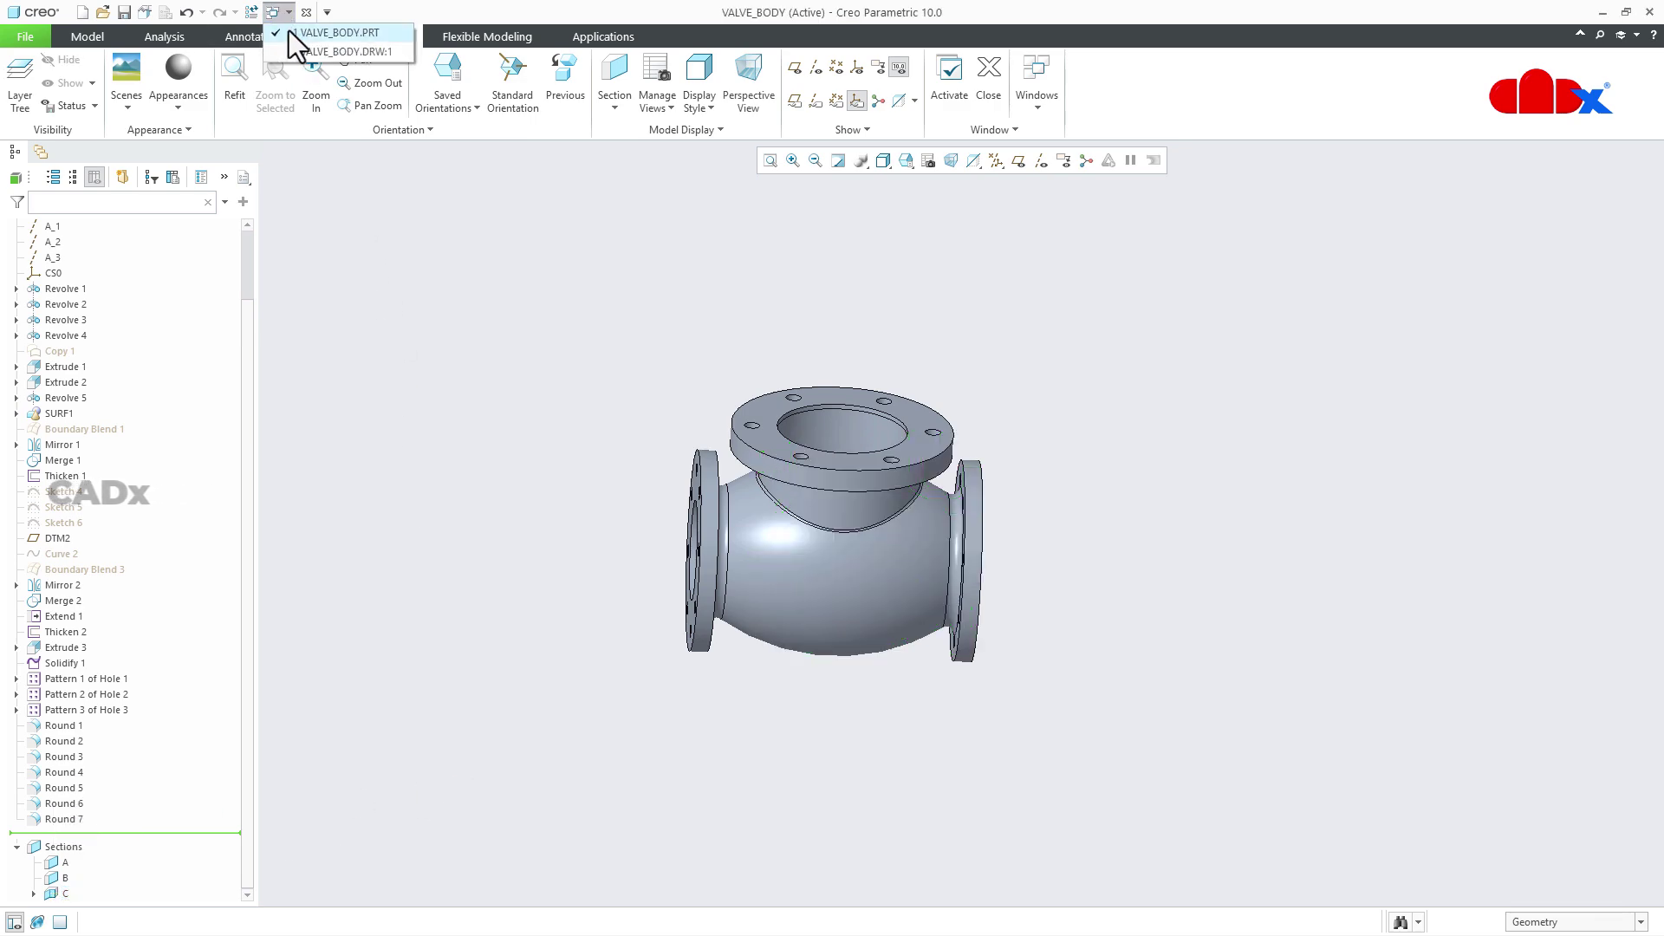
In the valve body drawing, make the lower-left front view a 2D cross-section using section C
click(289, 48)
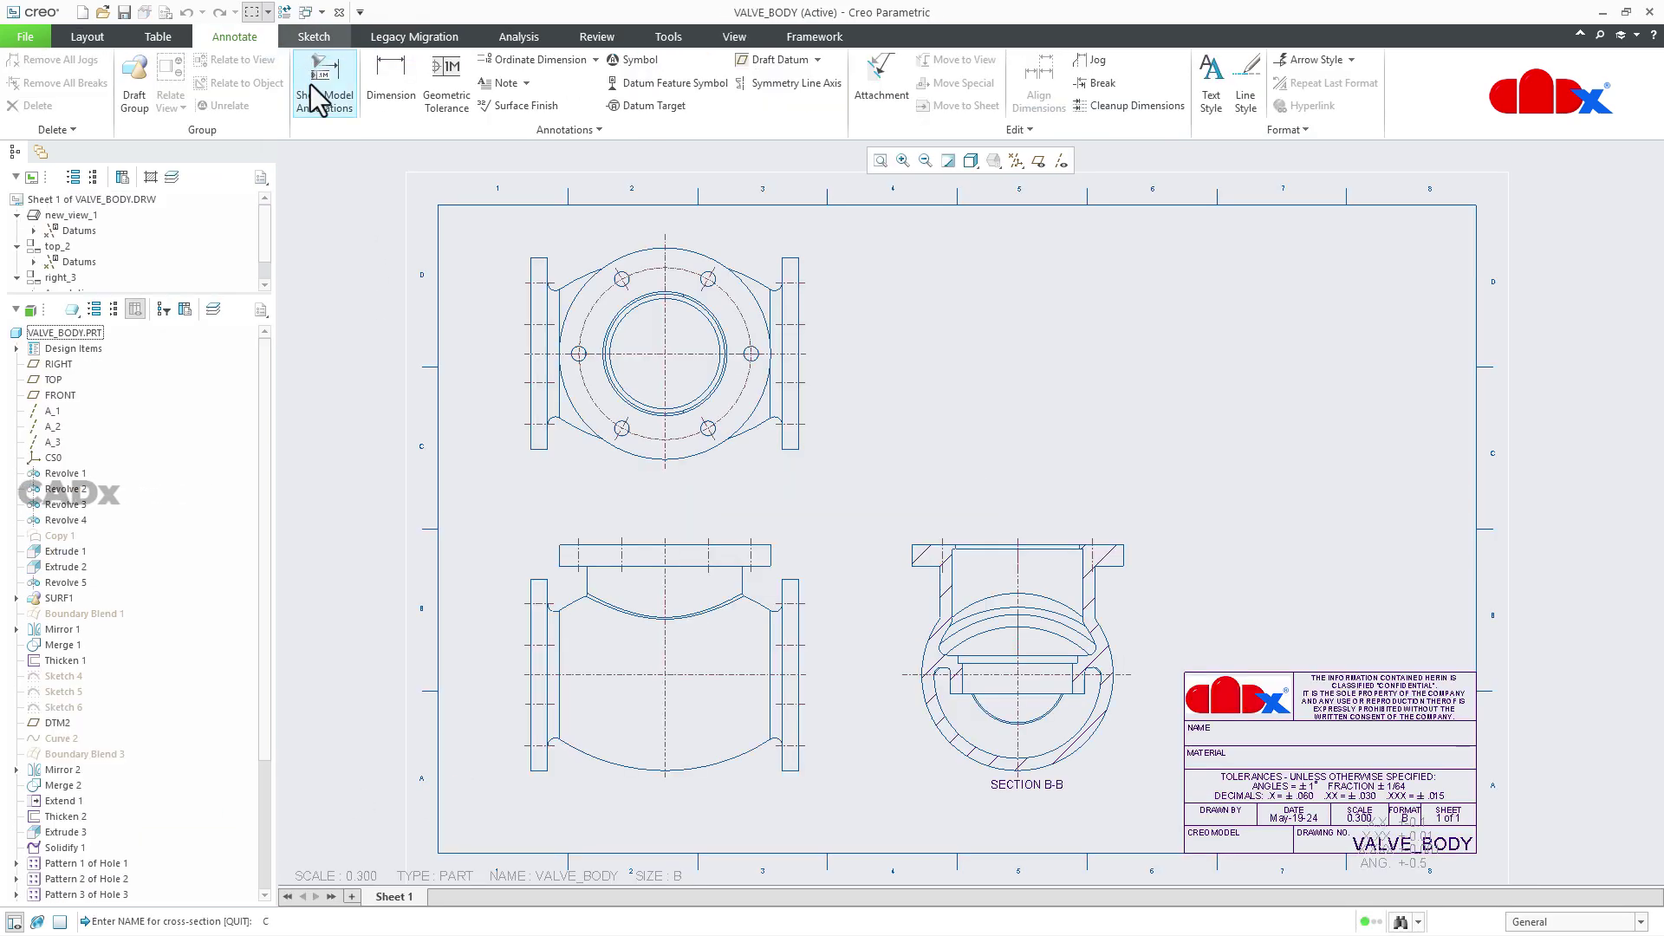
click(804, 559)
click(844, 561)
double_click(783, 564)
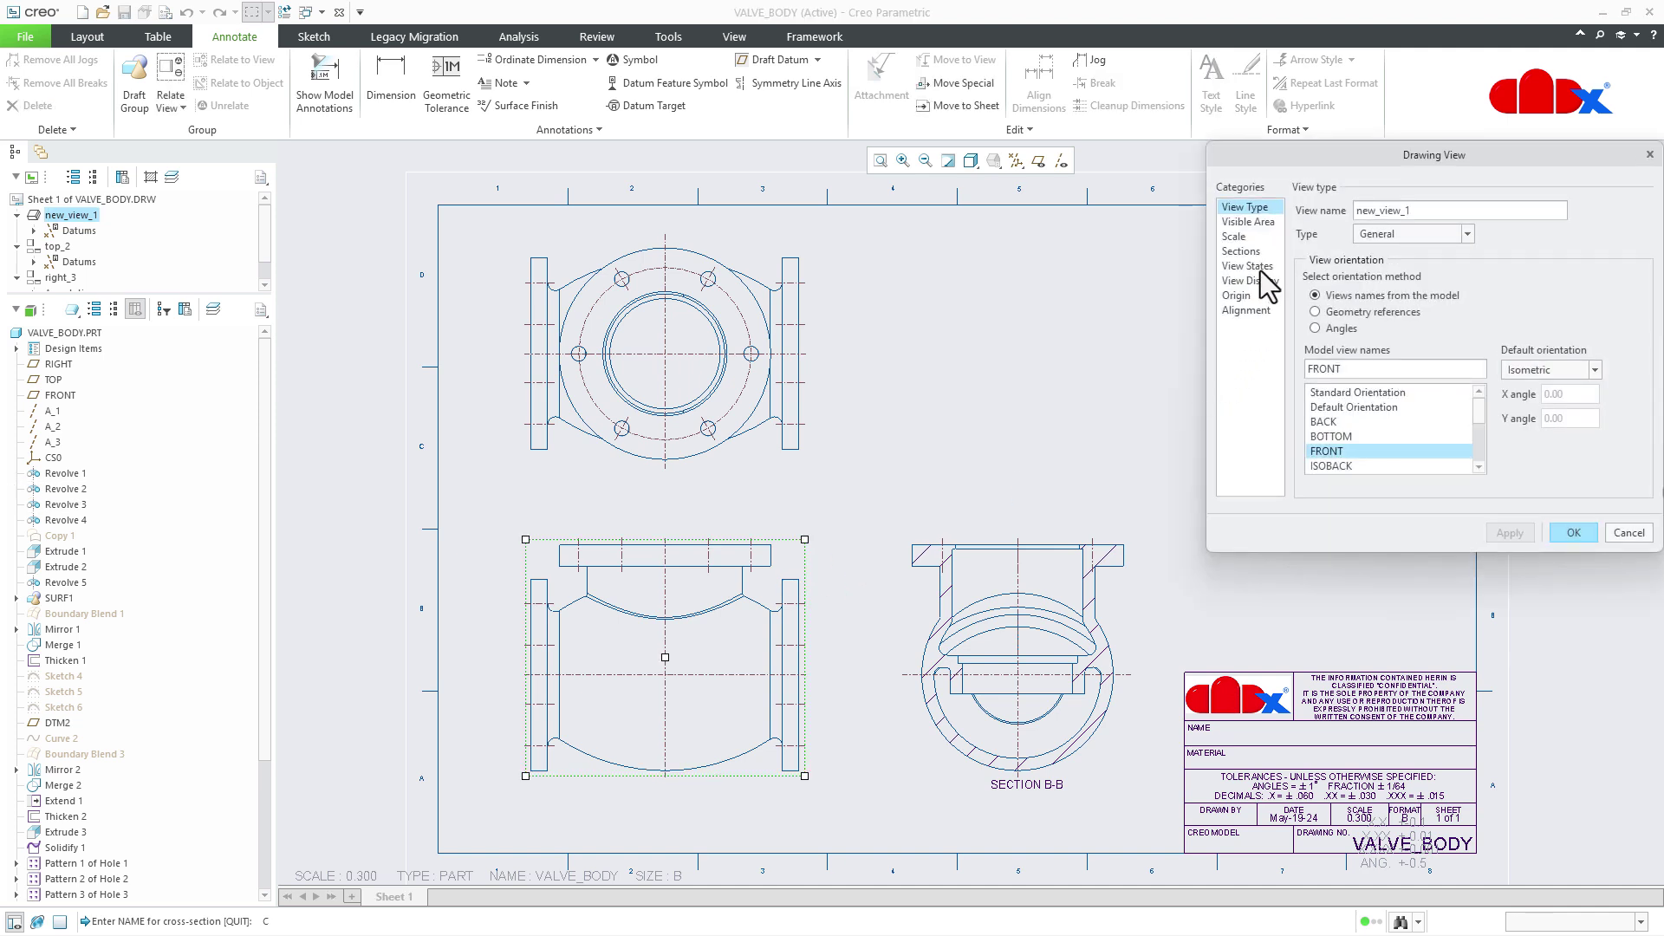
click(1241, 252)
click(1328, 222)
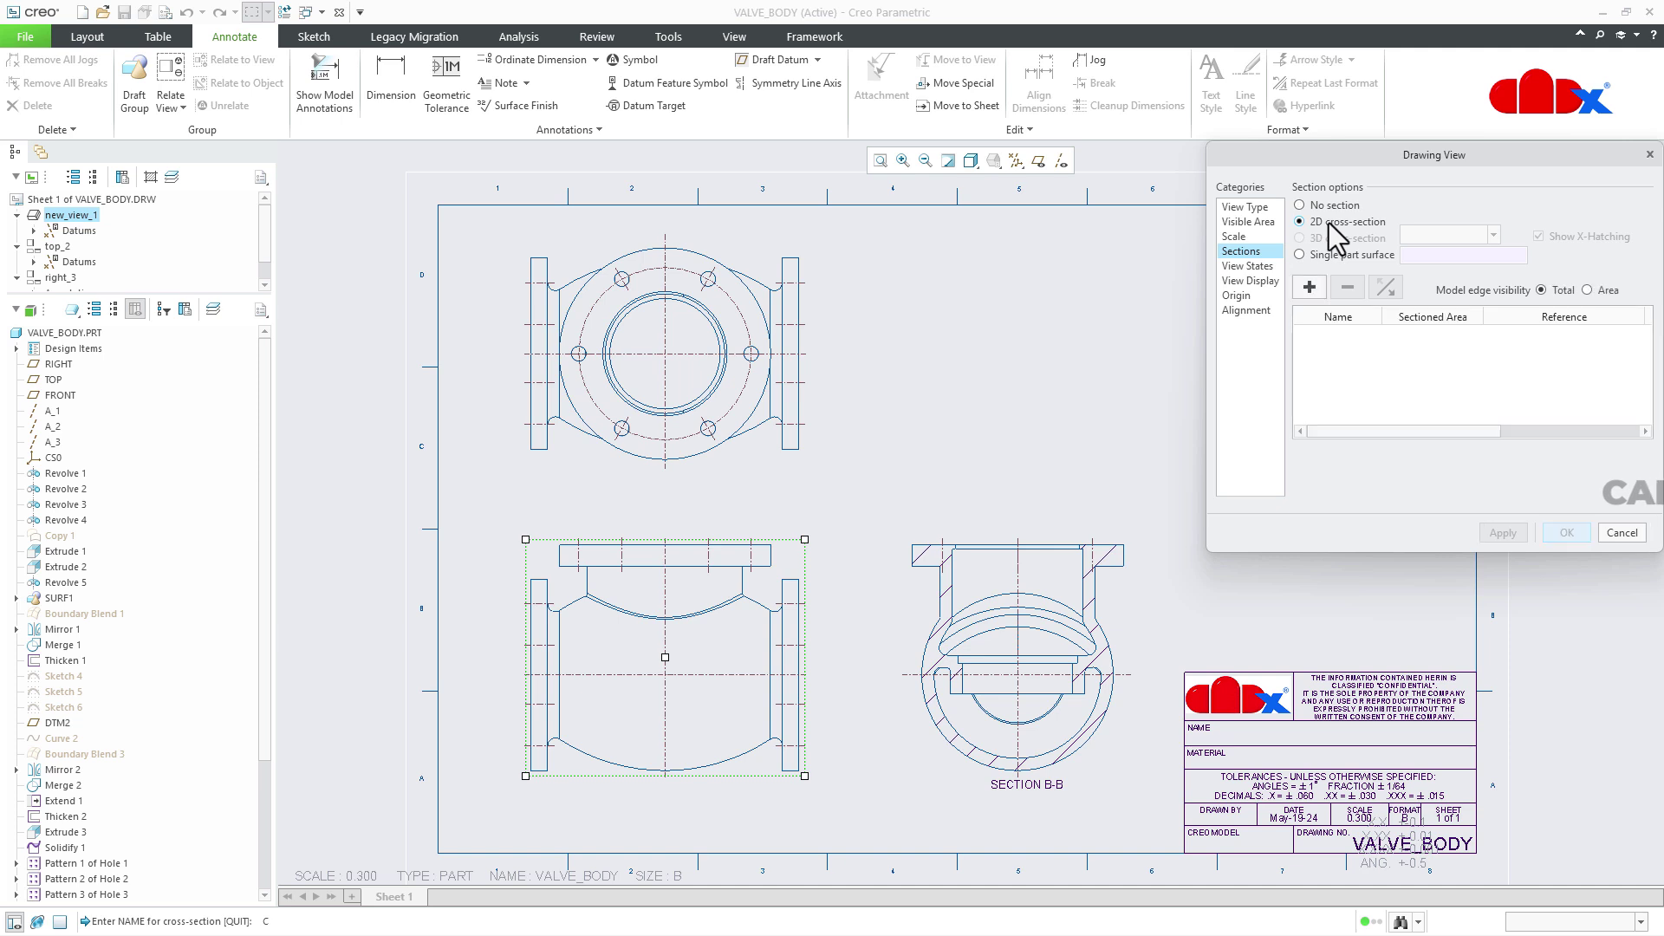
click(1311, 287)
click(1329, 398)
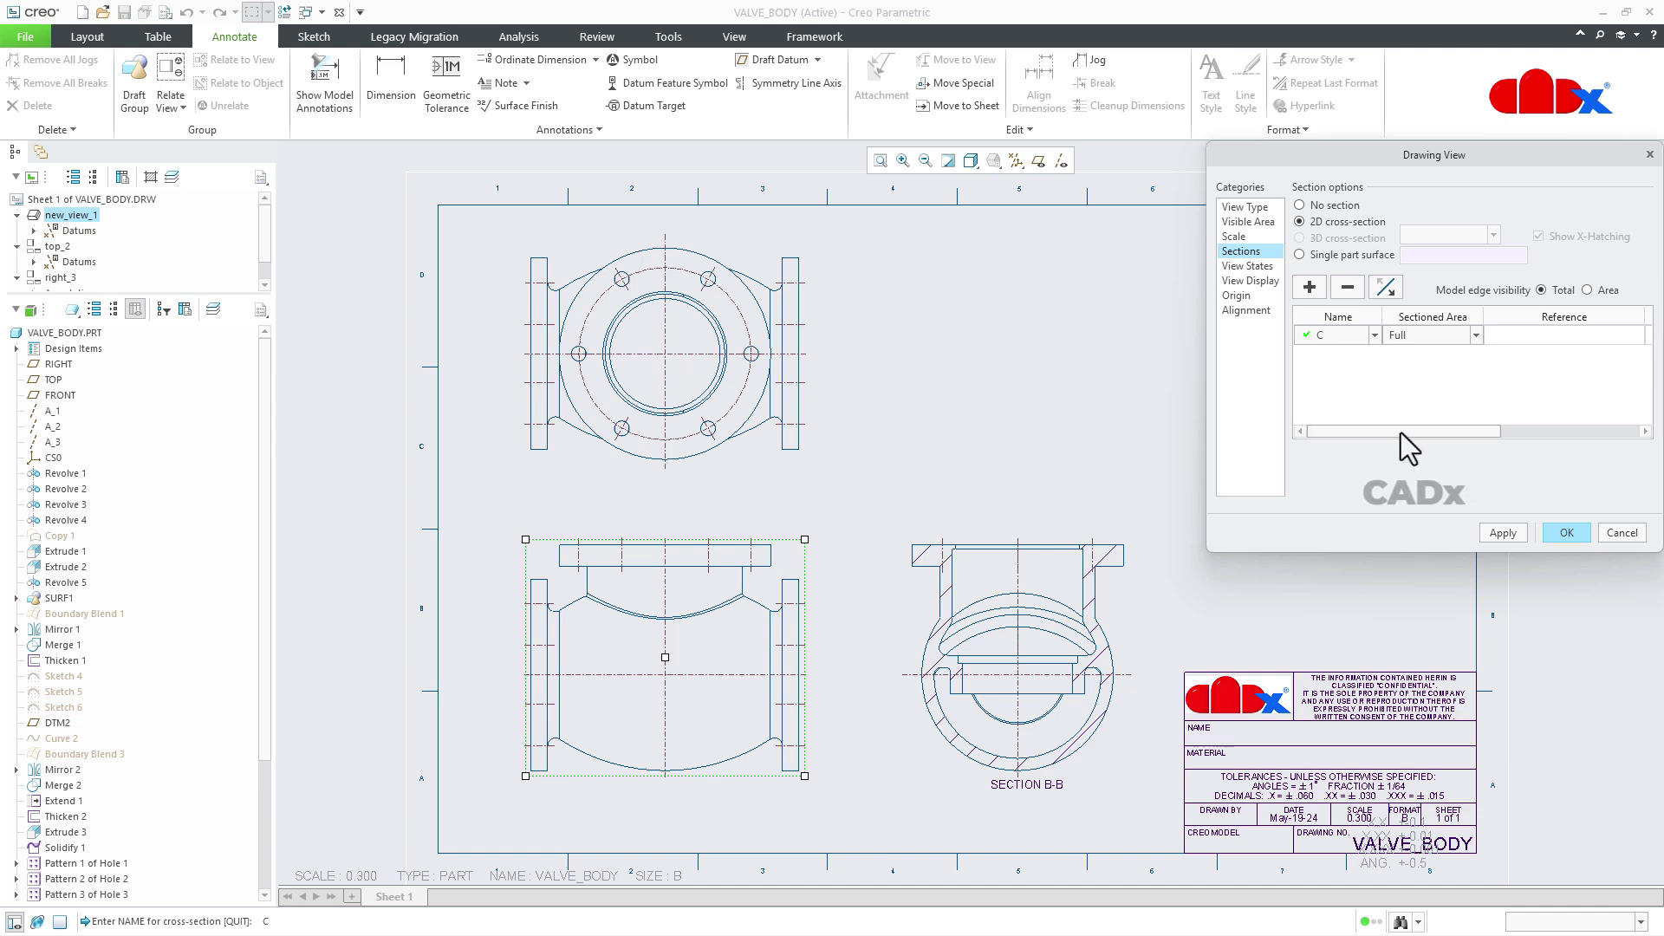
click(1501, 531)
click(1573, 535)
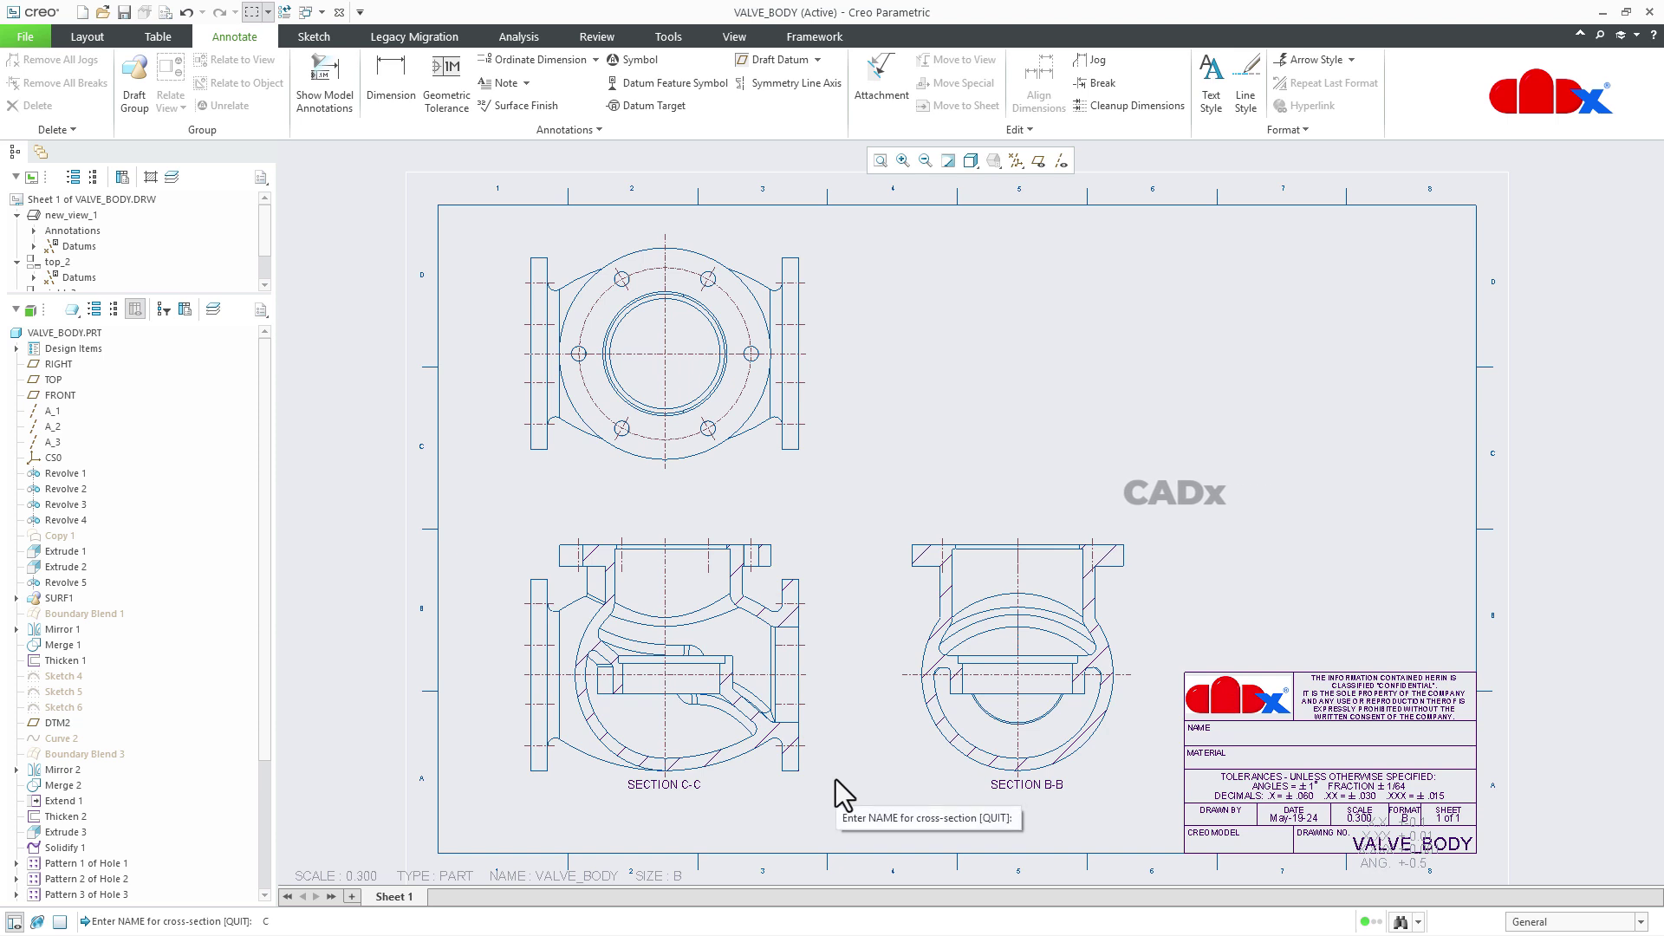
Add C-C section arrows to the top view and move the C arrow up its cutting line
click(88, 38)
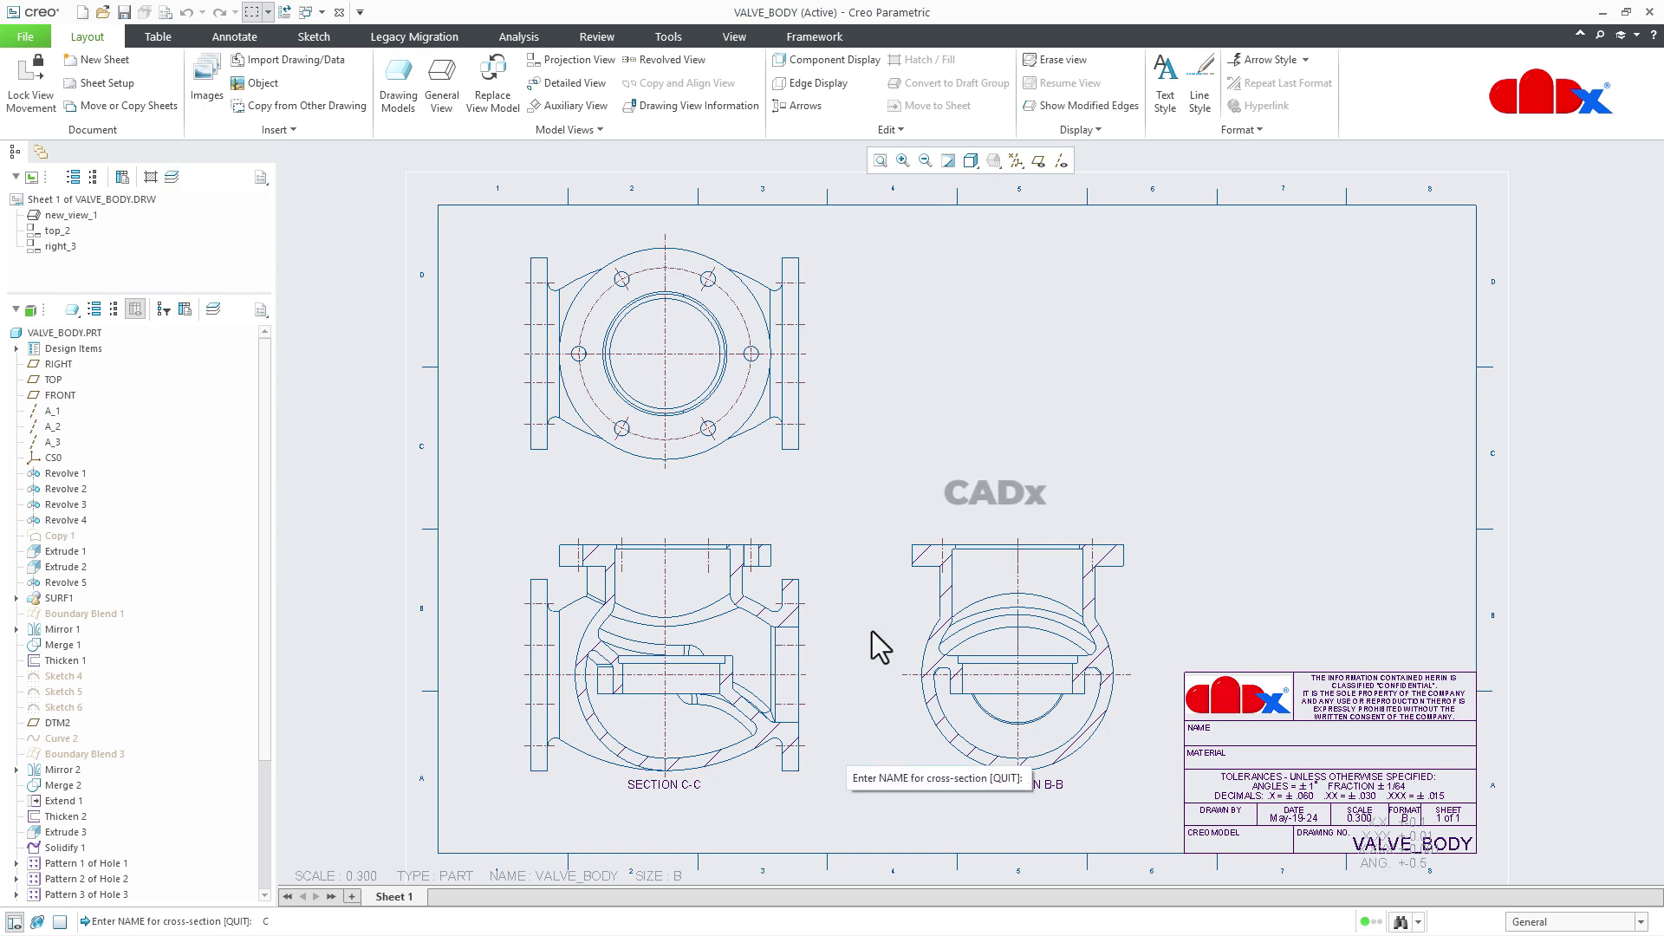
click(797, 107)
click(731, 659)
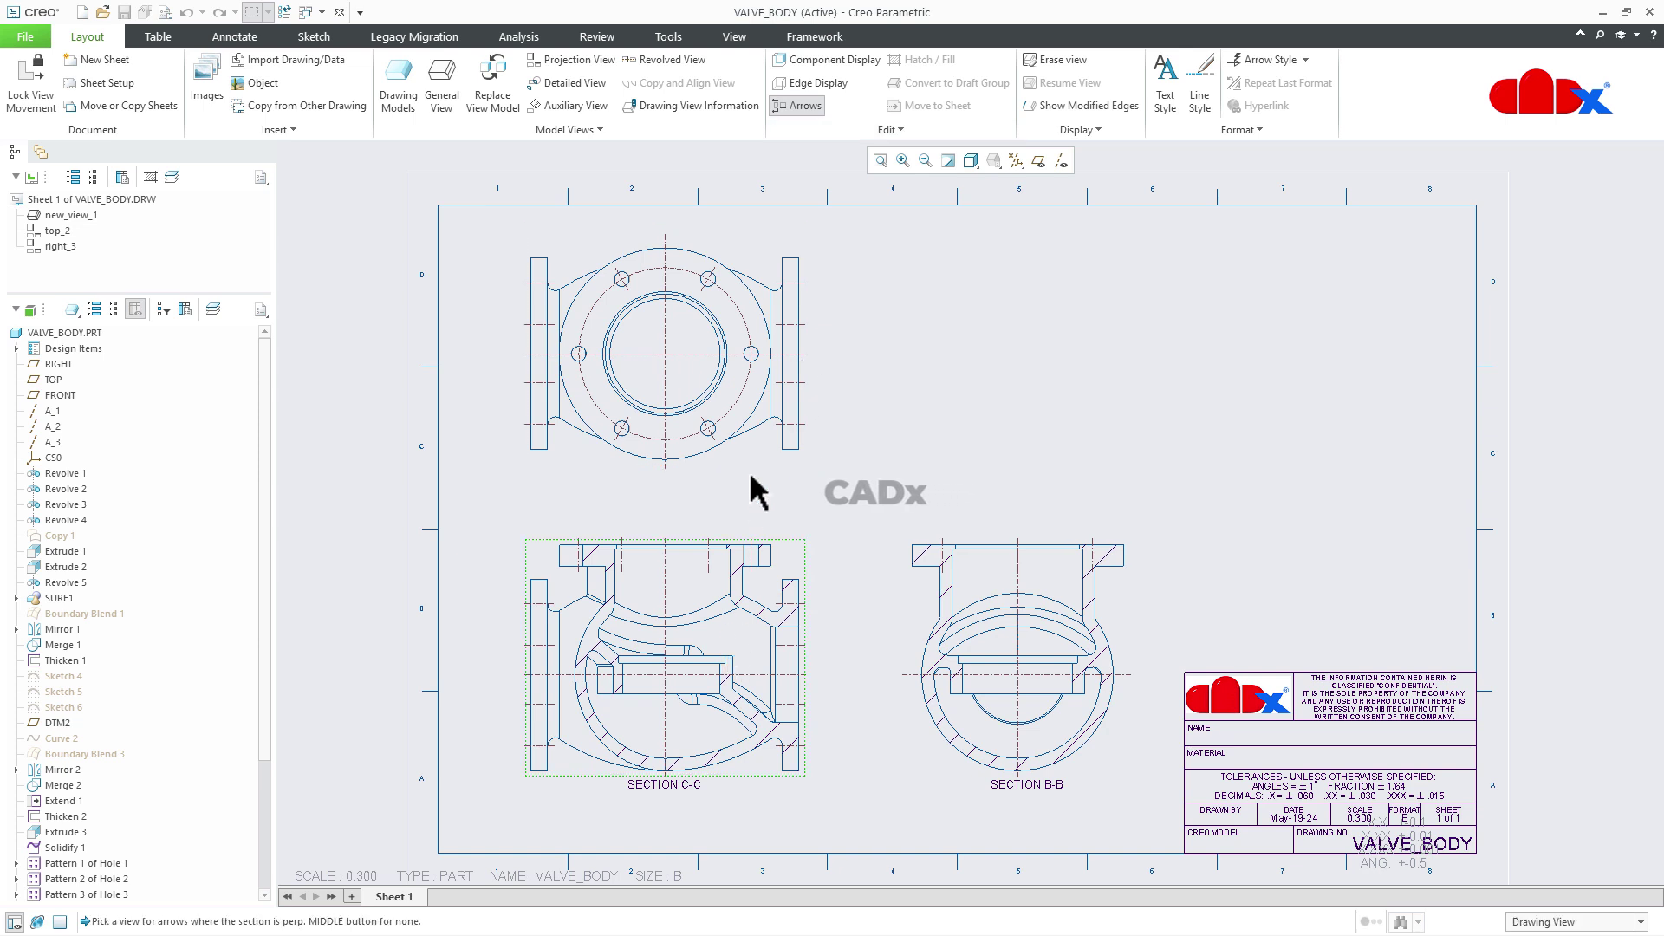
click(751, 436)
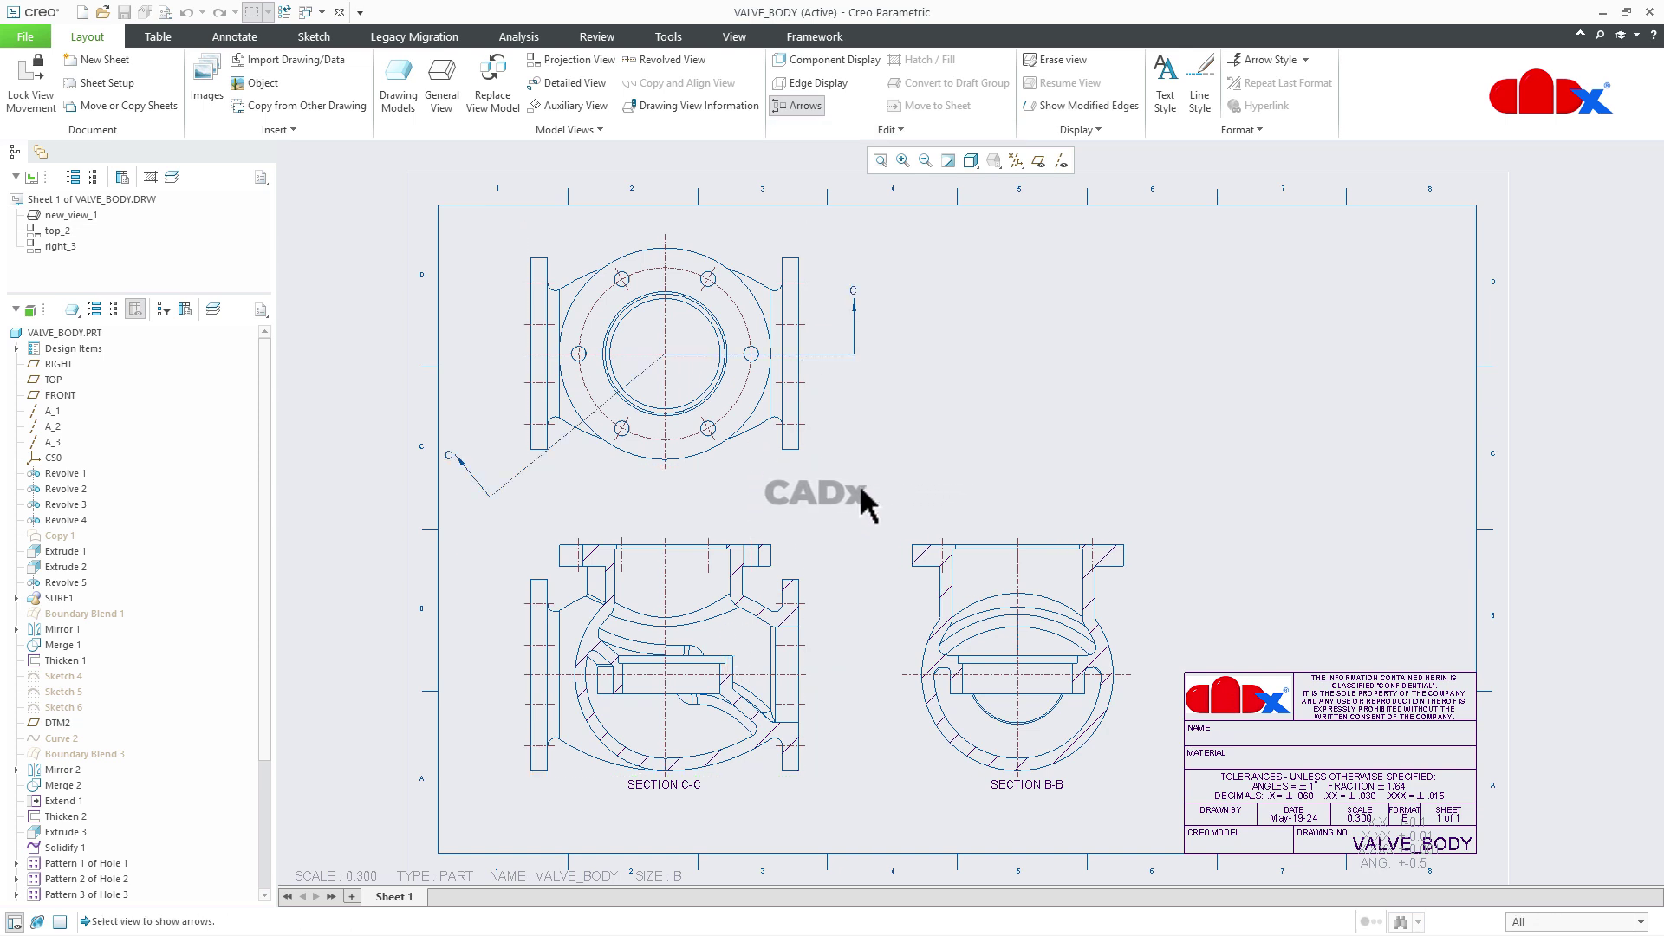
click(472, 477)
drag(471, 478, 501, 449)
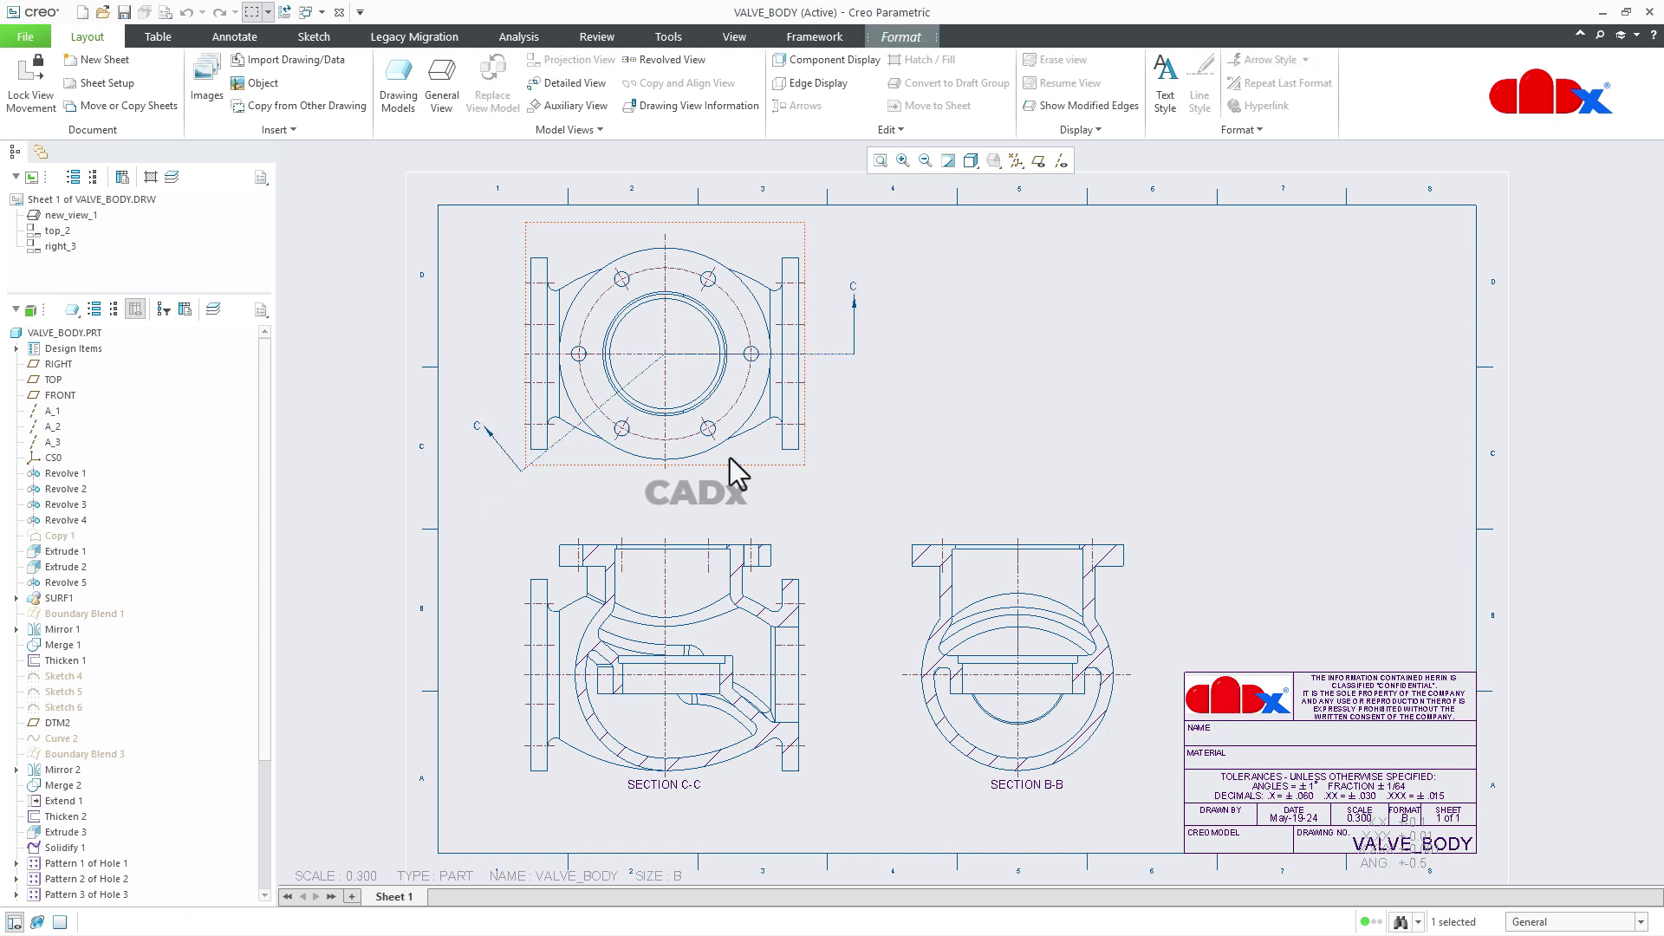
click(1013, 433)
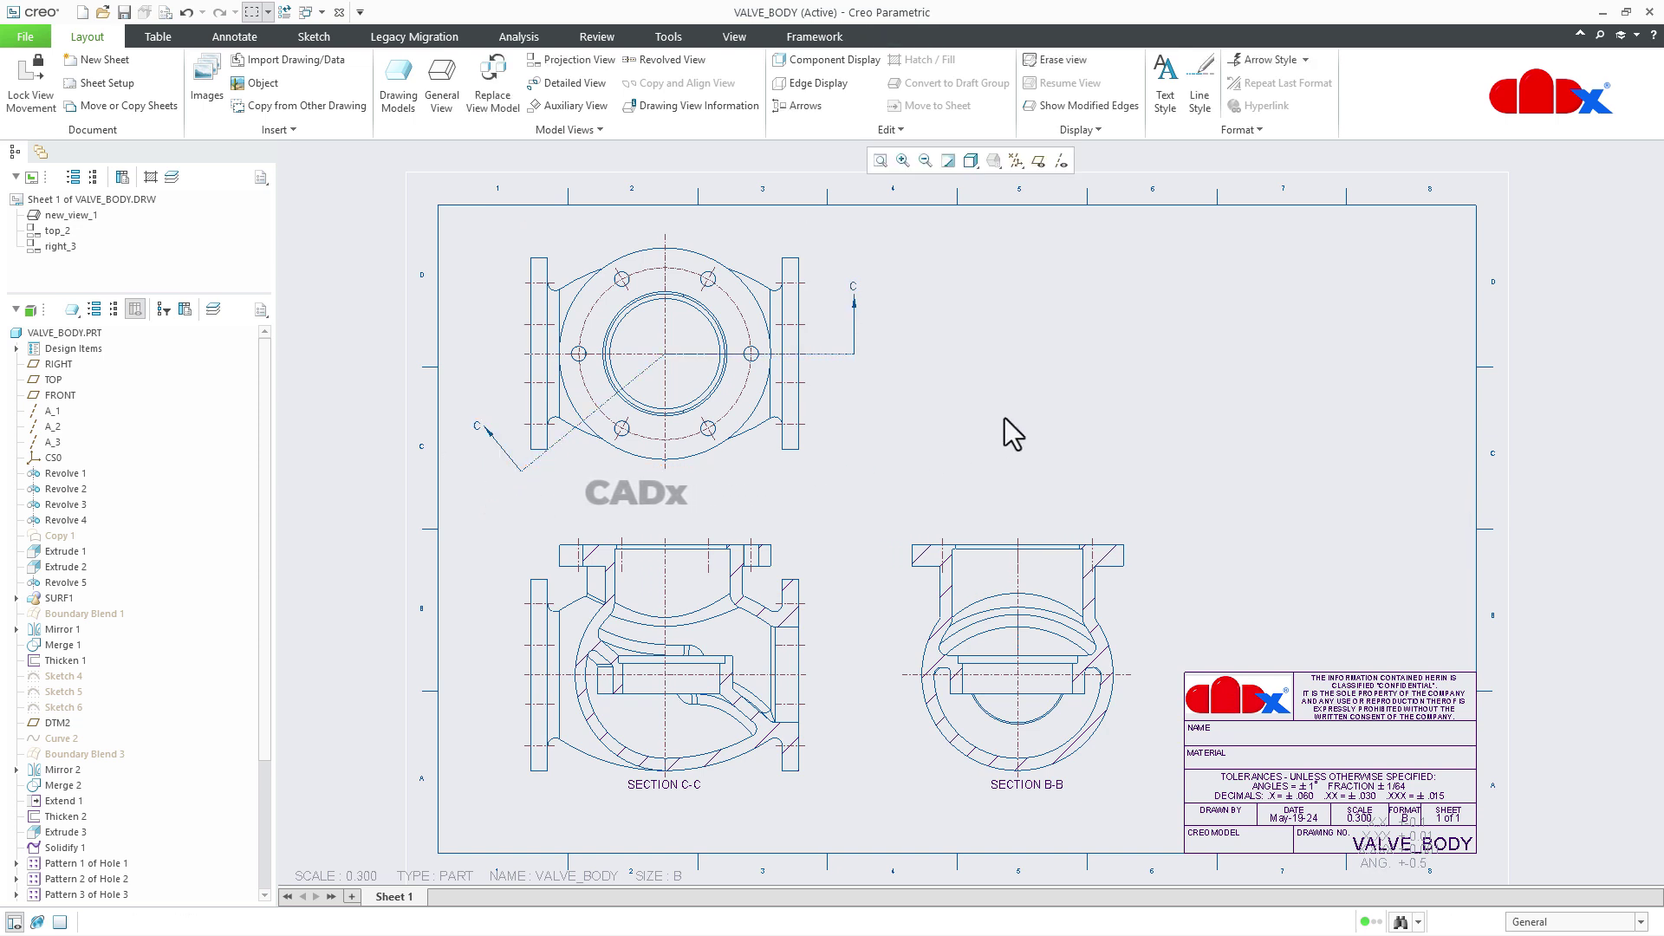
Add B-B section arrows onto the SECTION C-C view
click(801, 106)
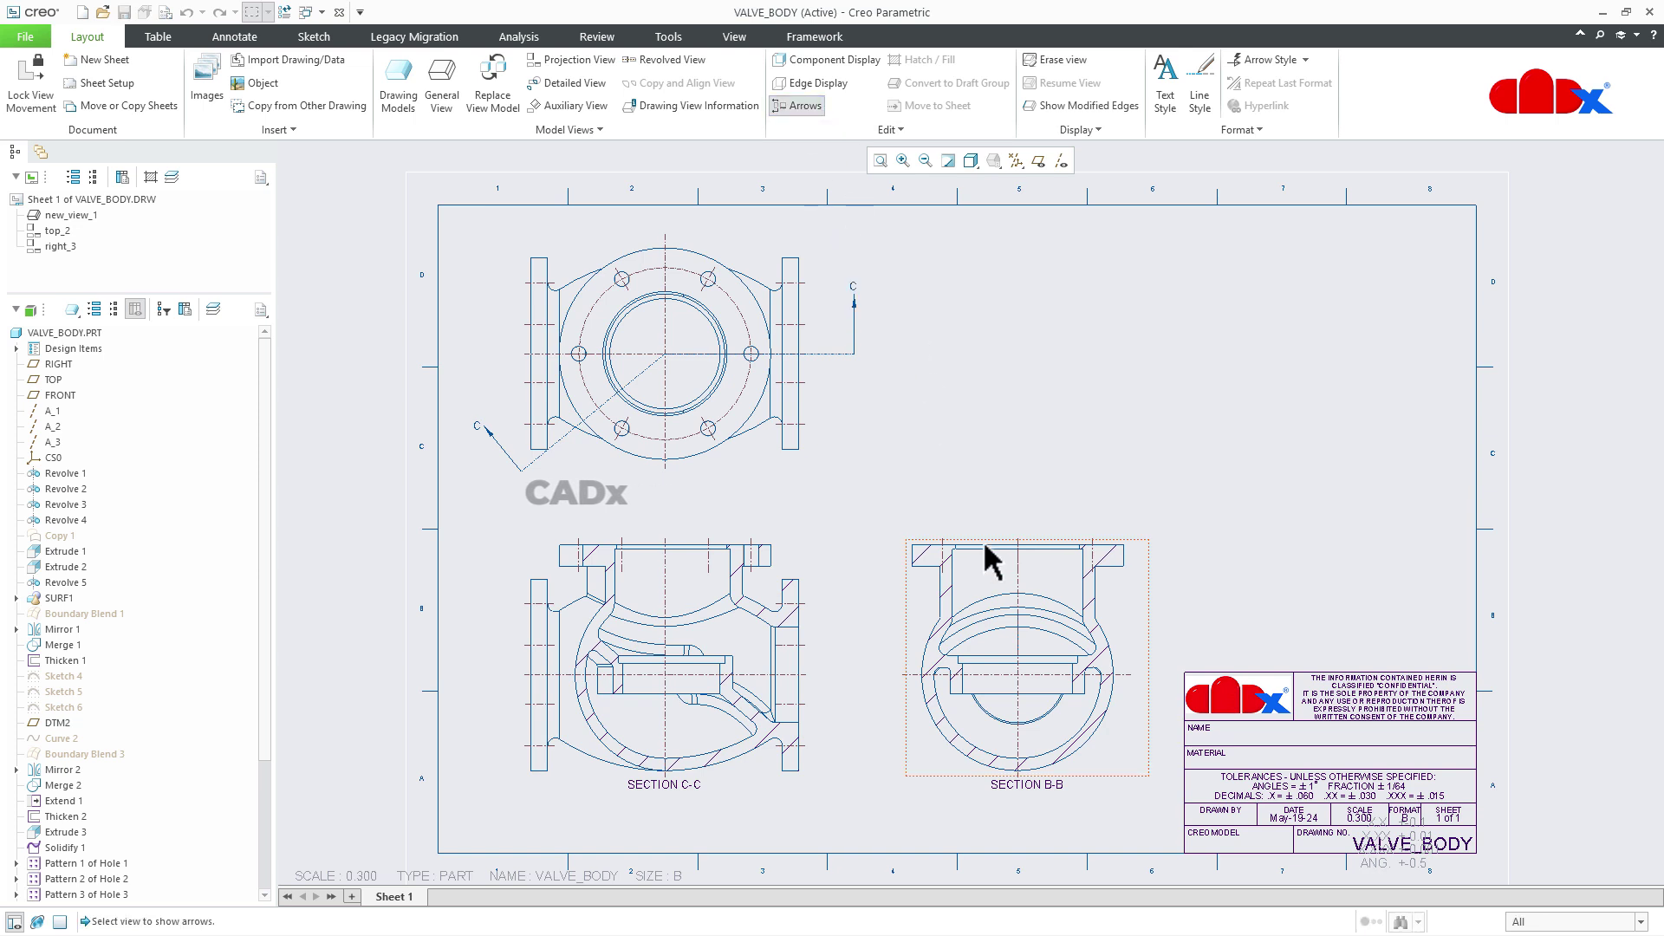
click(1006, 597)
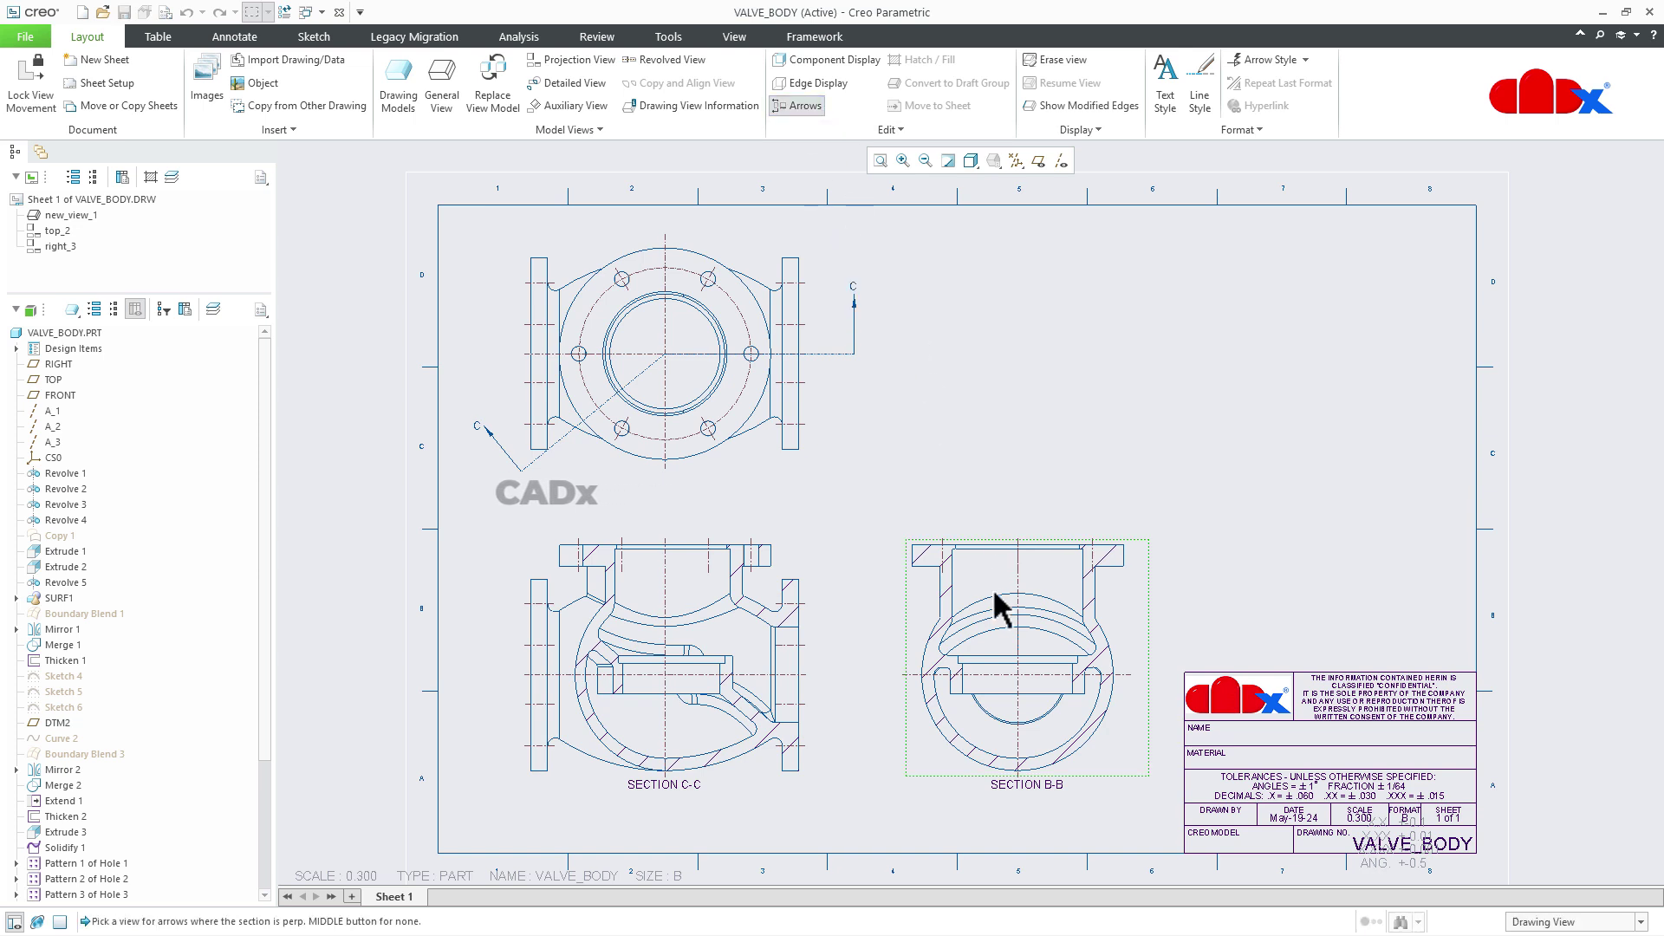
click(700, 646)
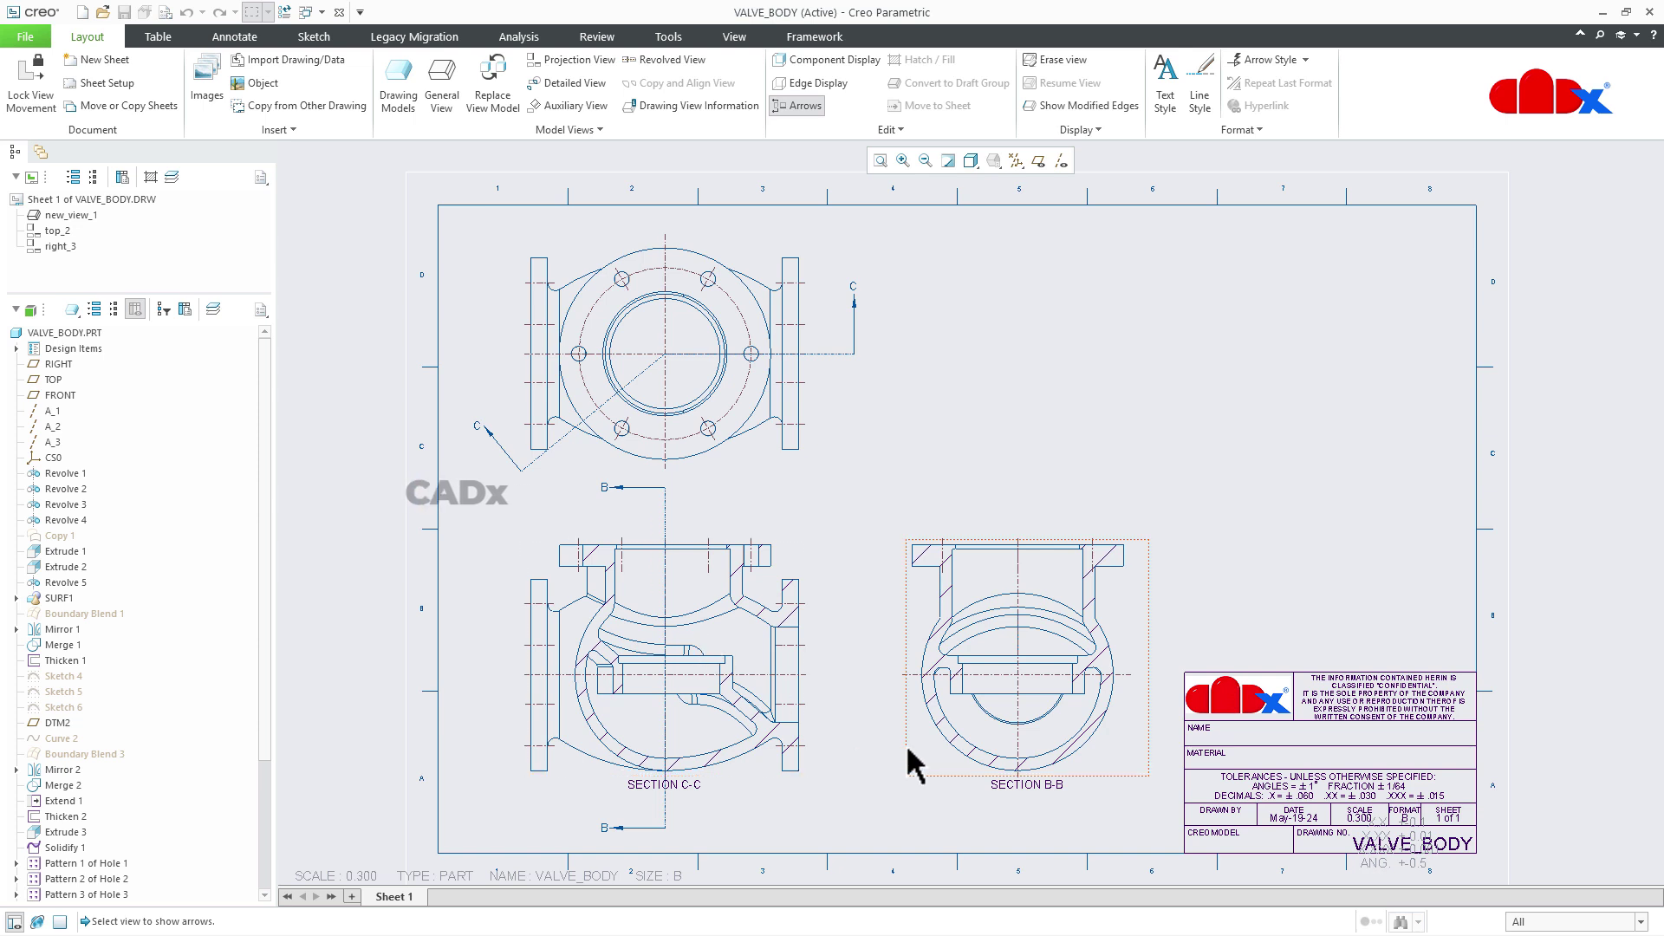